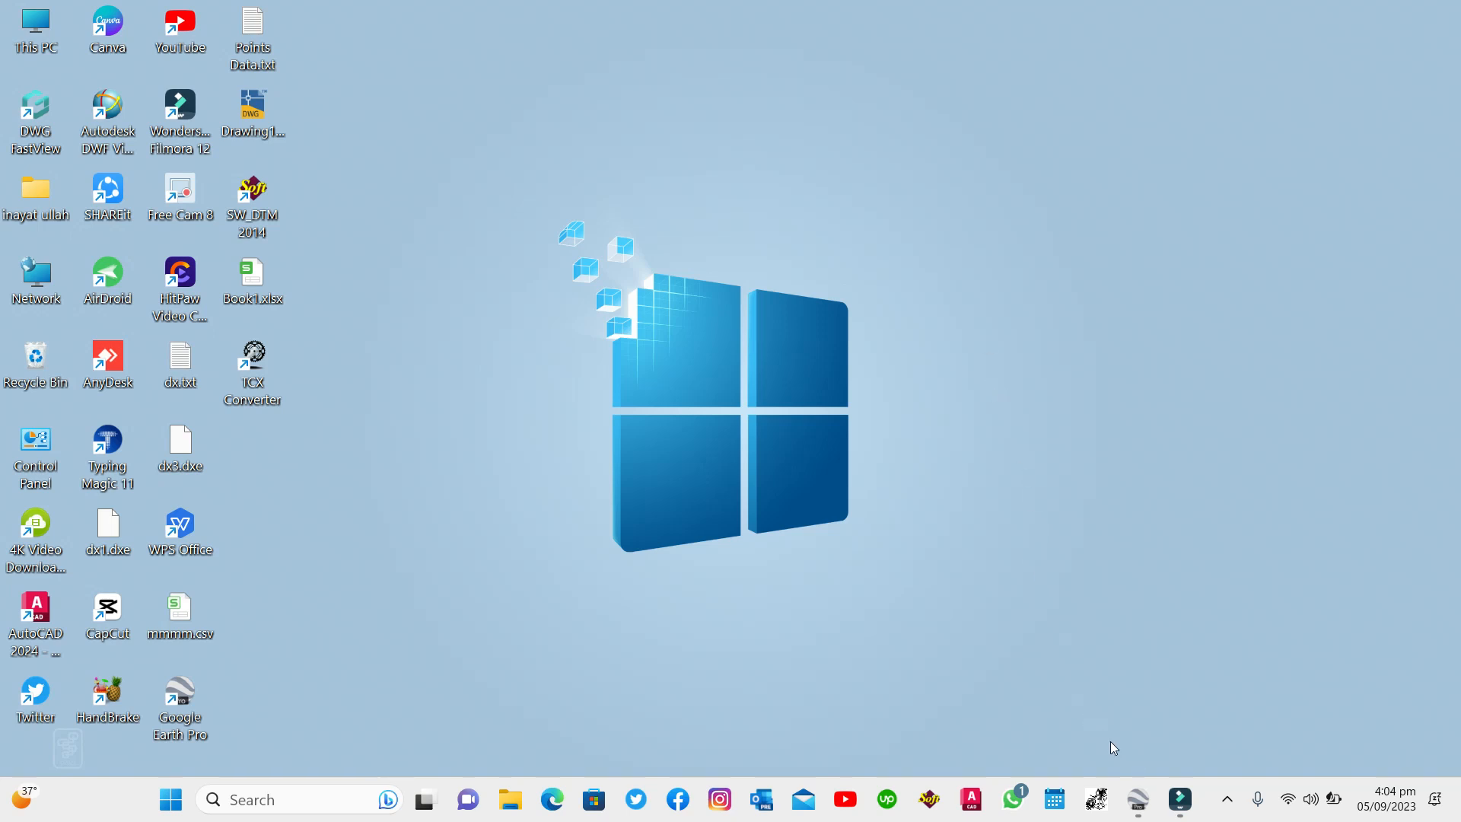
# - Open Google Earth Pro and start a new path named 555ctr over the hills below Kutki Thal and Chashmia
pyautogui.click(1138, 810)
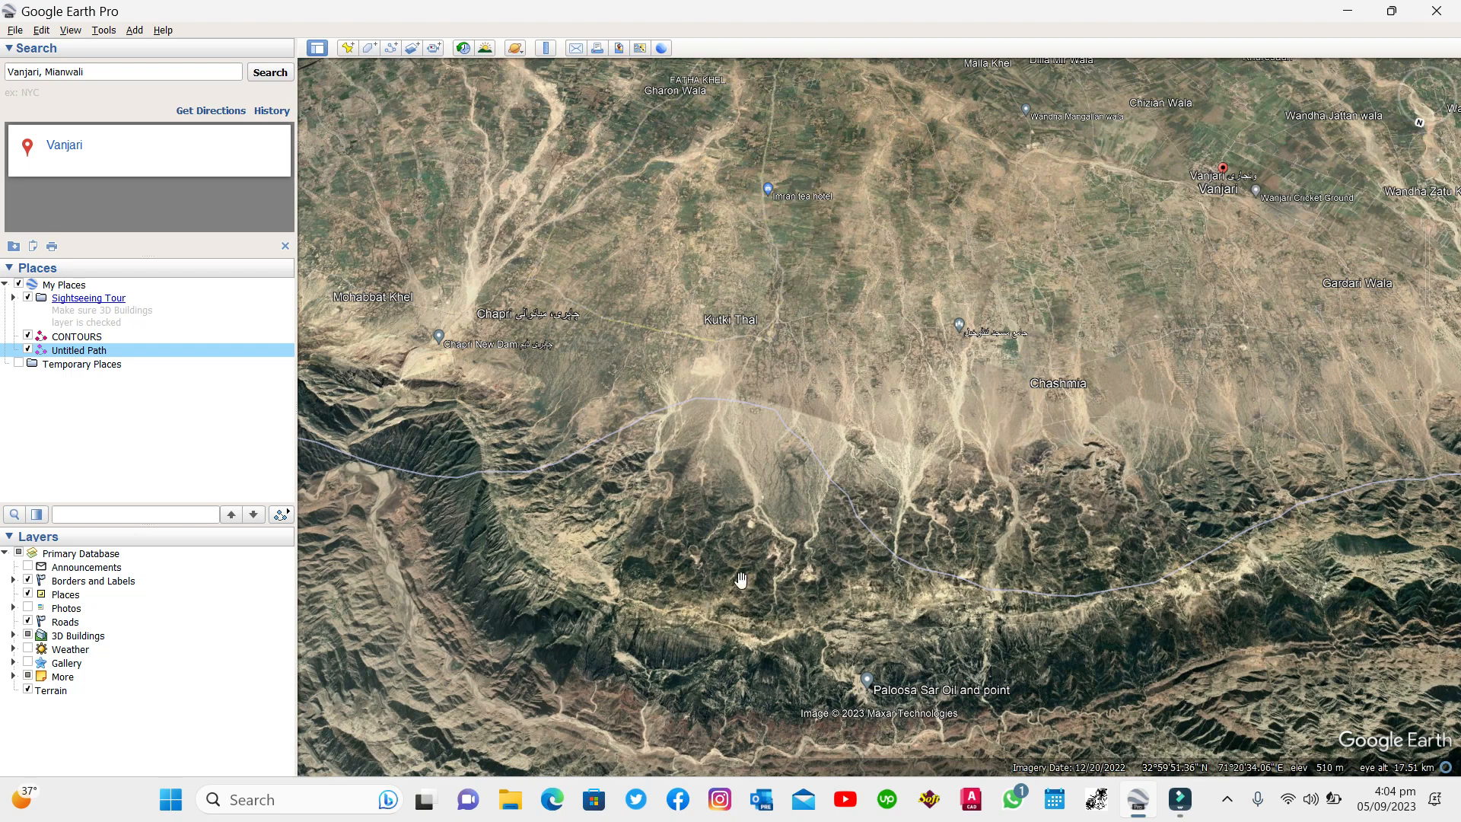
pyautogui.scroll(5, 666, 387)
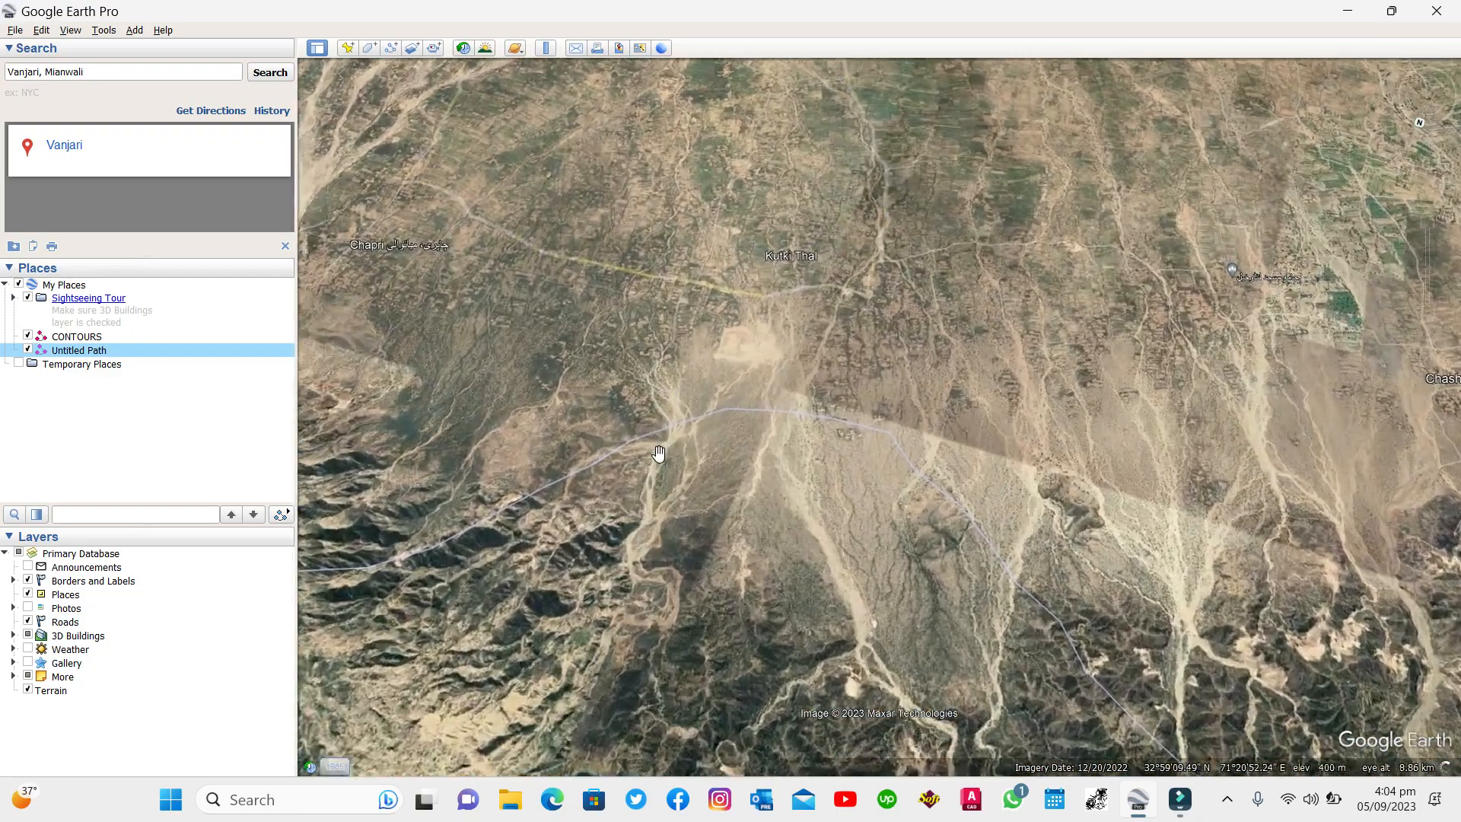
pyautogui.scroll(-4, 693, 531)
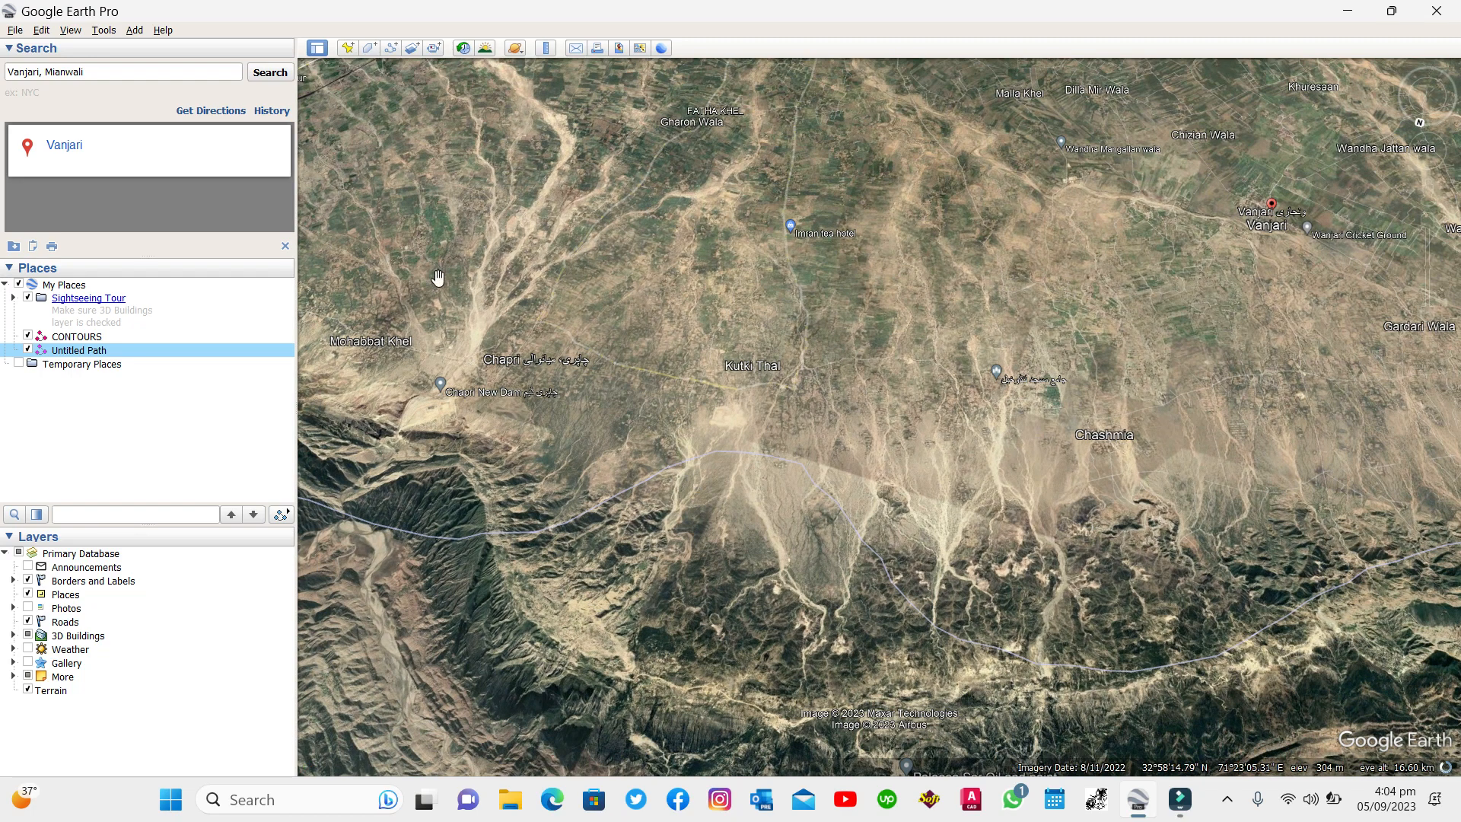
pyautogui.click(393, 50)
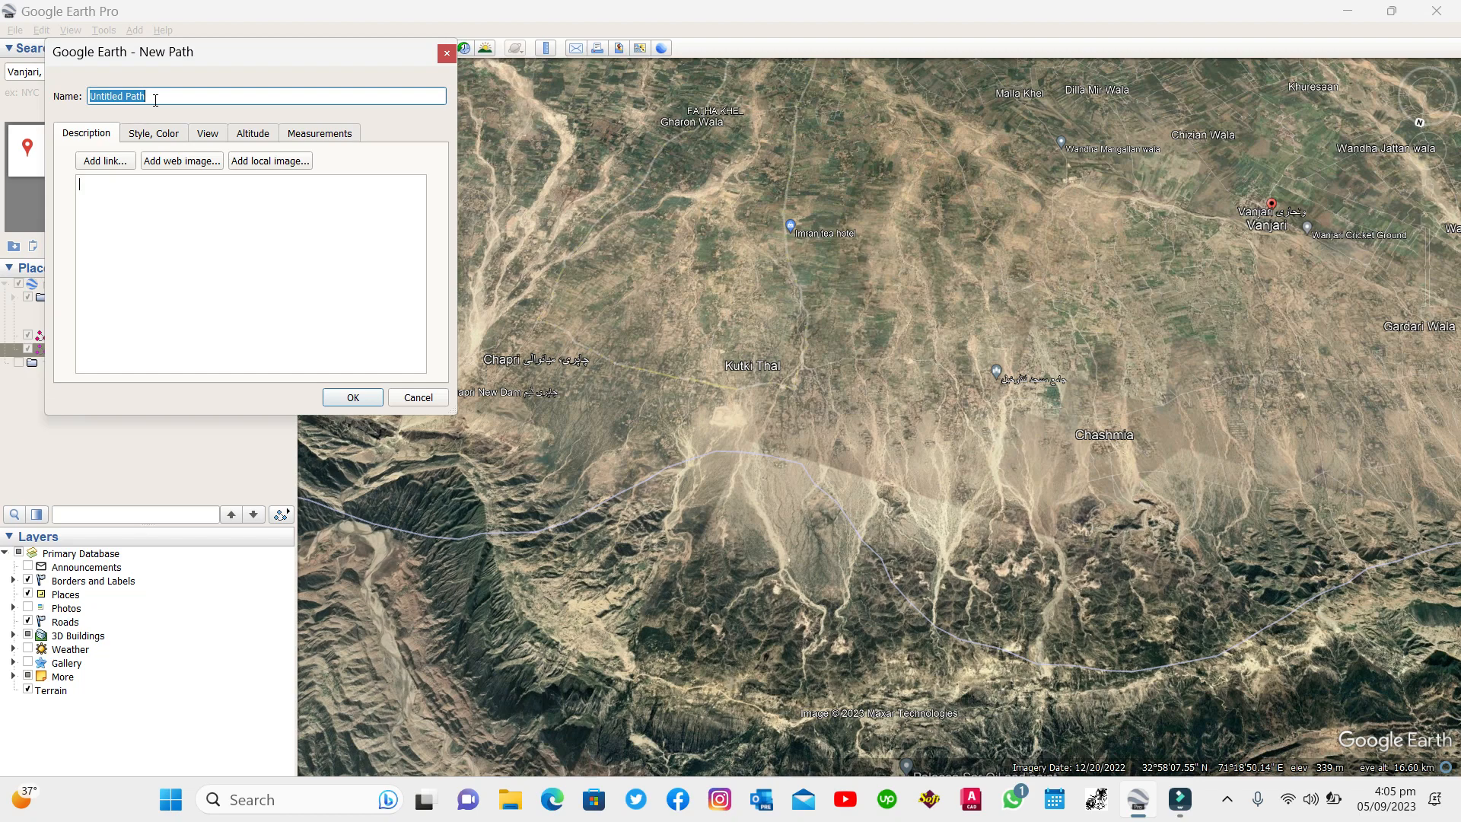
pyautogui.write('555ctr')
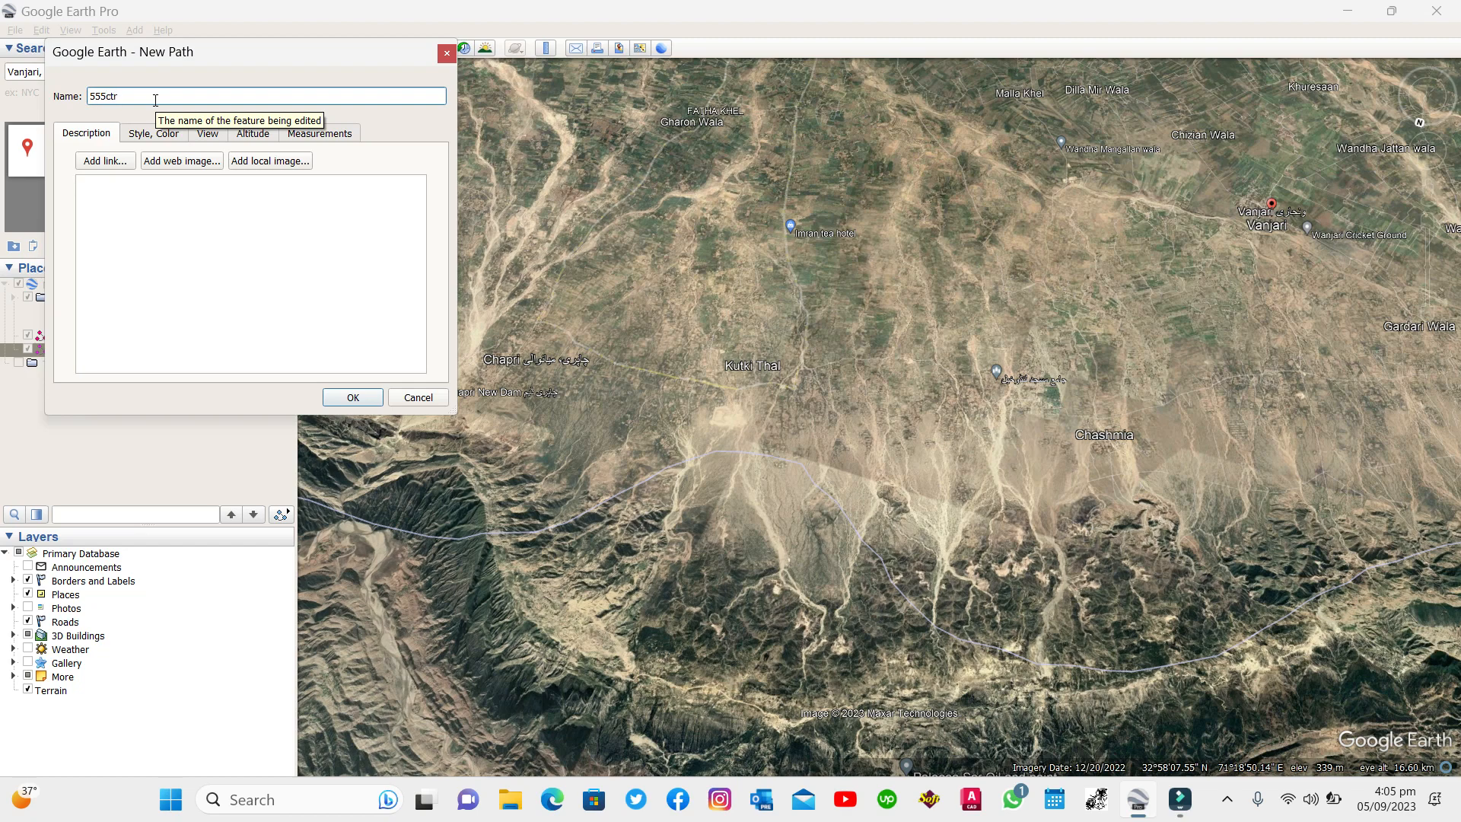
pyautogui.press('Tab')
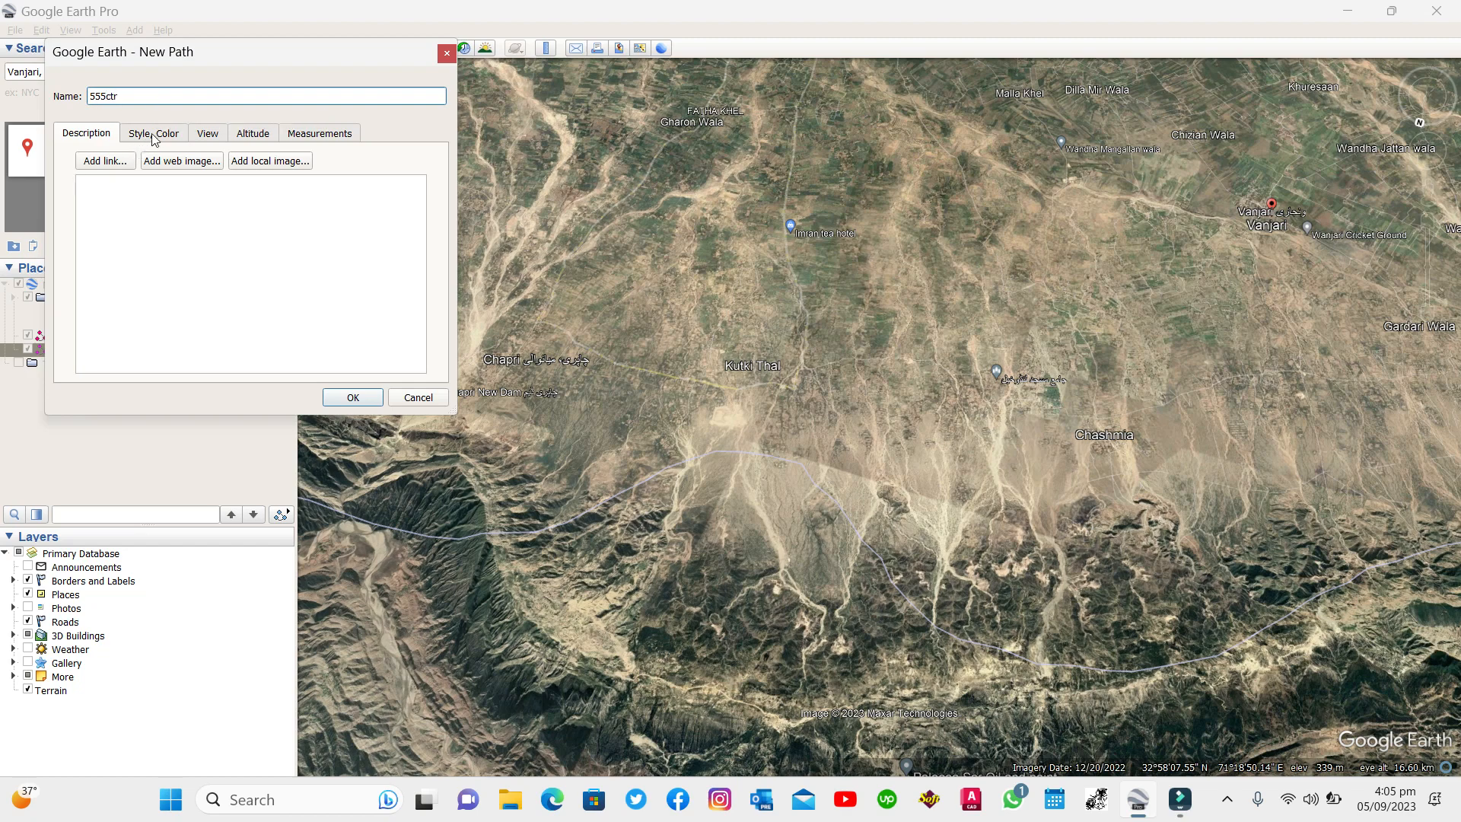
# - Set the new path's line color to red (#ff0000)
pyautogui.click(155, 135)
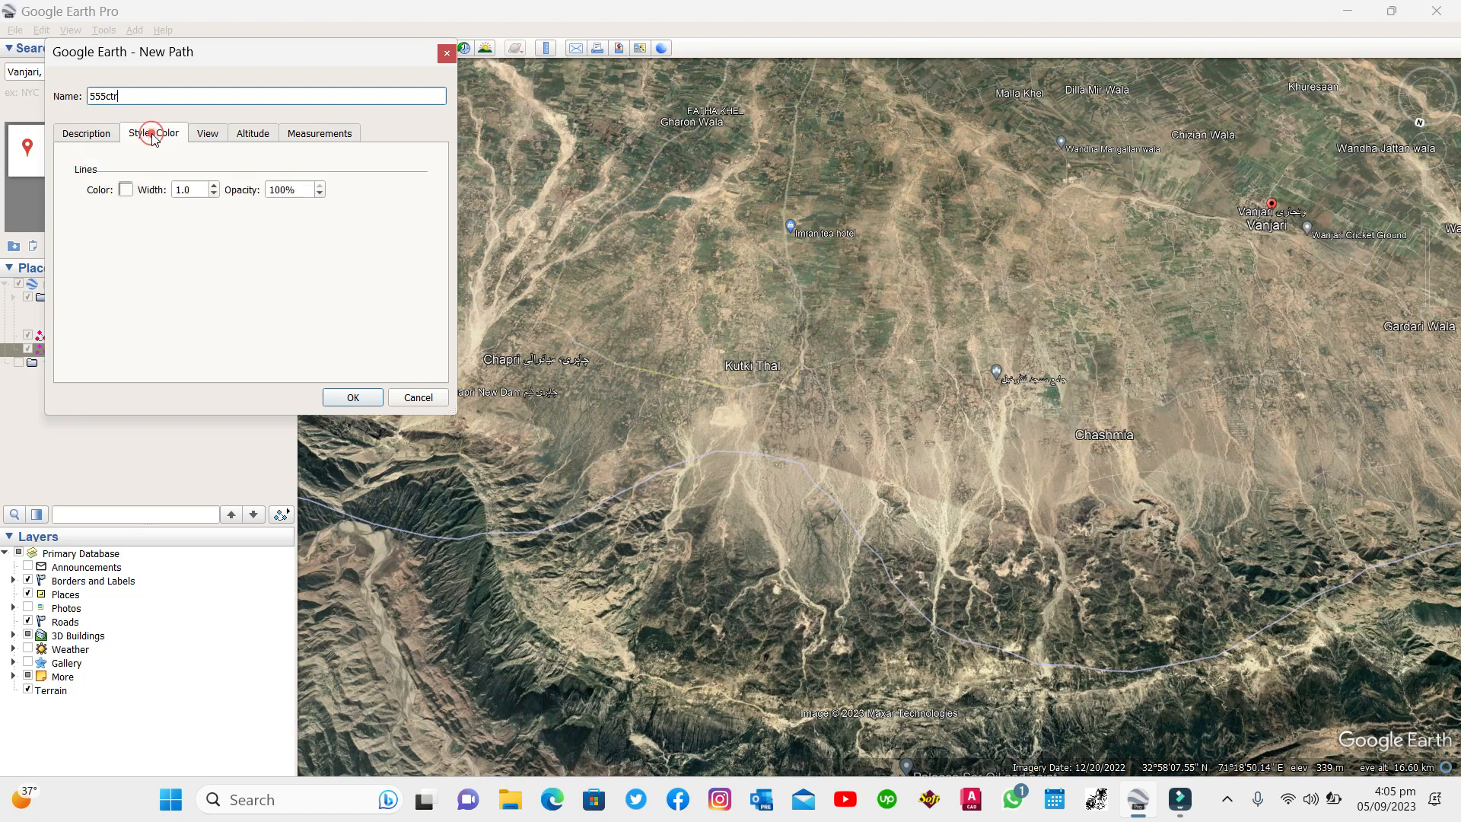
pyautogui.click(115, 191)
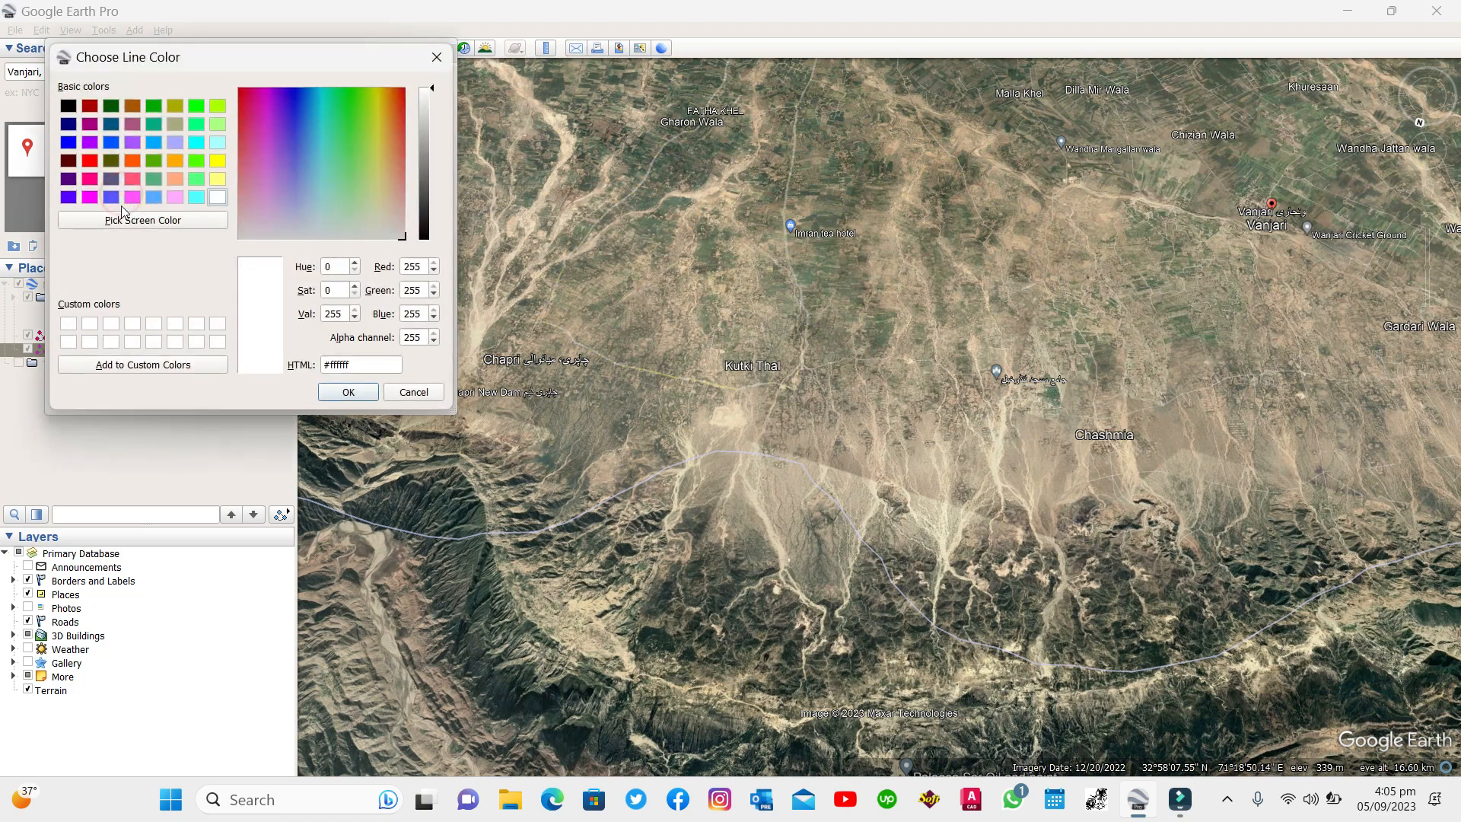
pyautogui.click(90, 160)
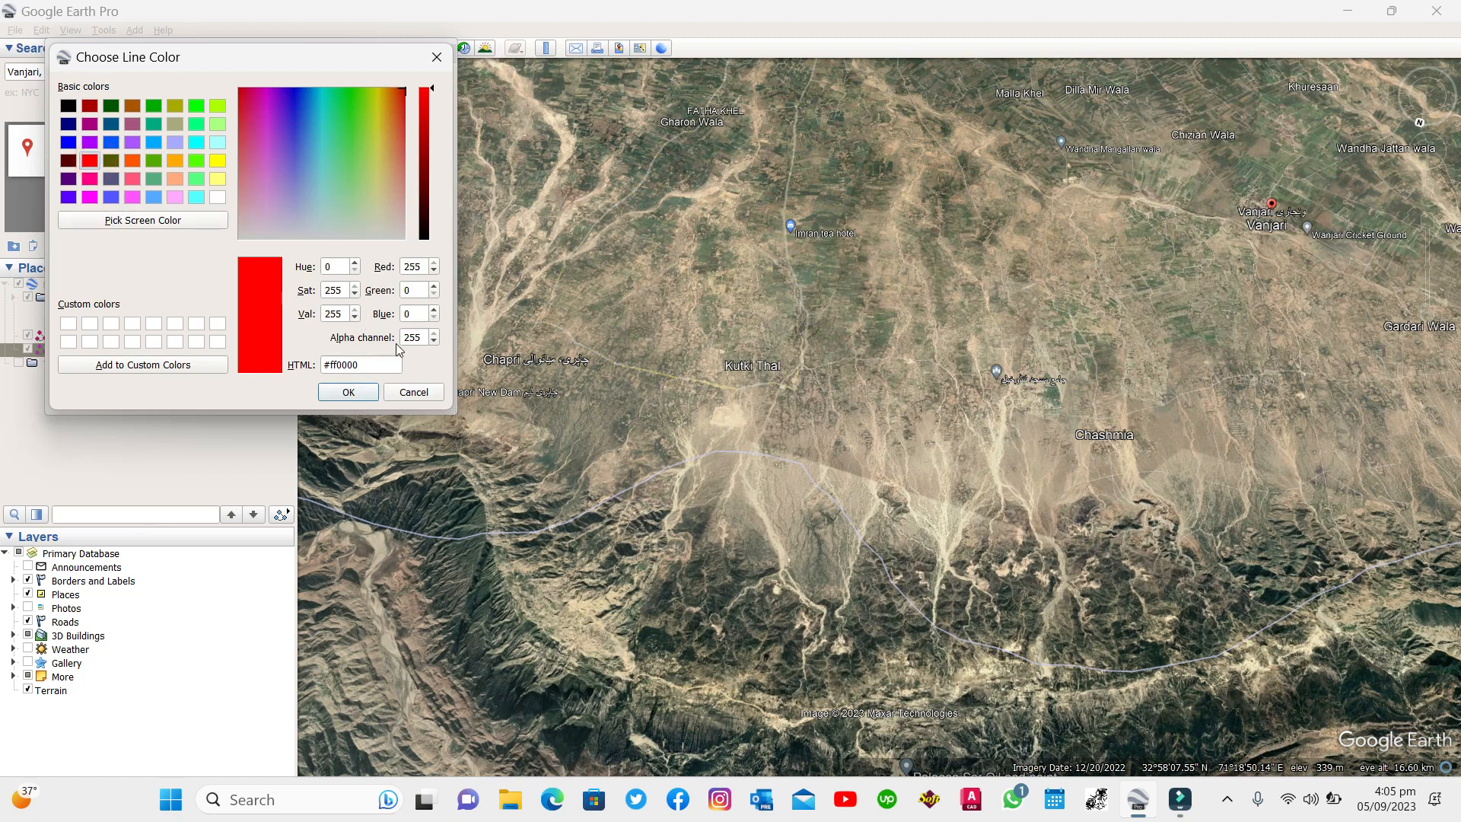
pyautogui.click(372, 392)
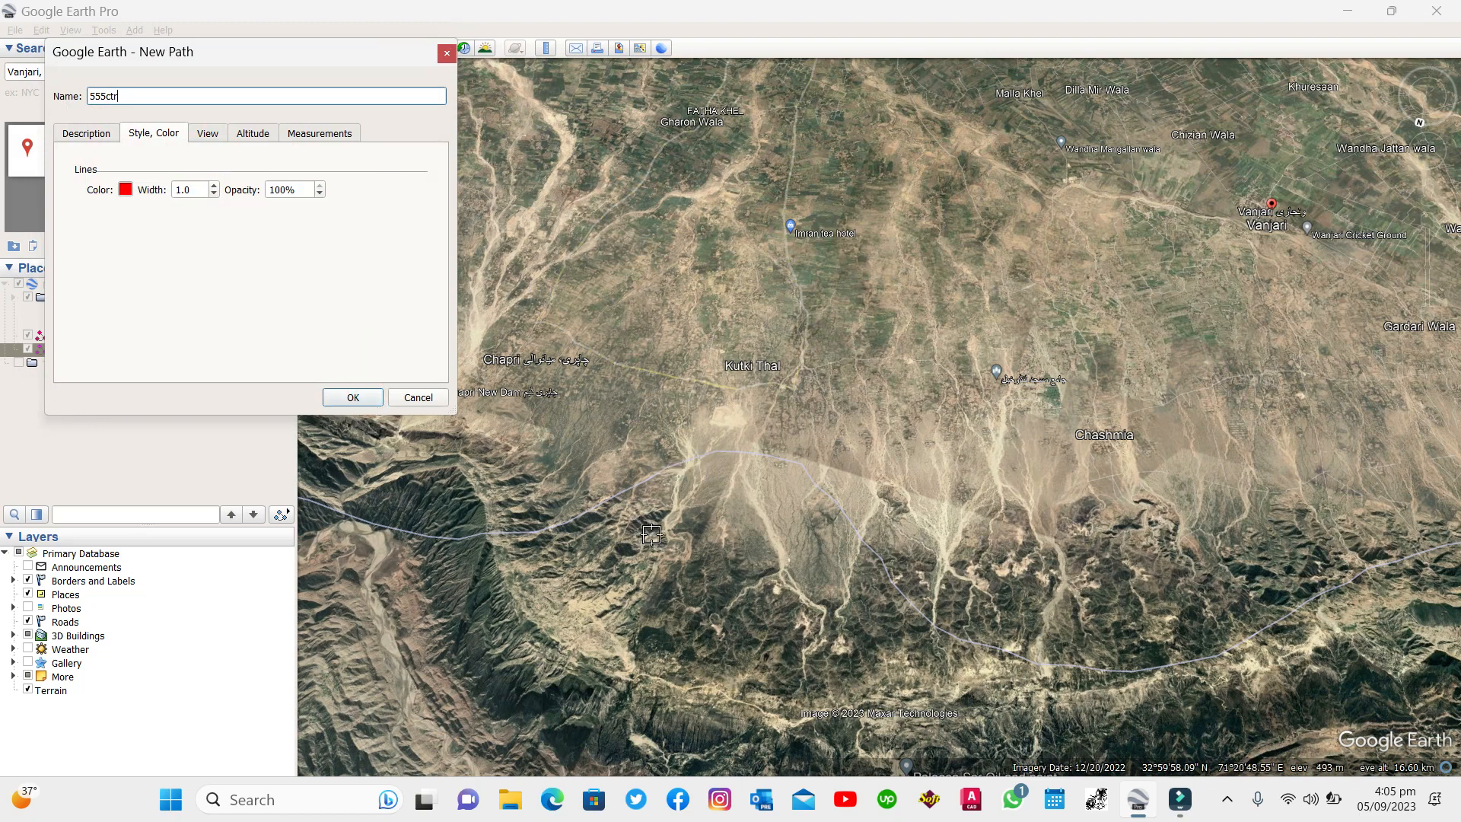
# - Draw the path's first row of points from left to right across the hills below Kutki Thal and Chashmia
pyautogui.click(616, 554)
pyautogui.click(648, 567)
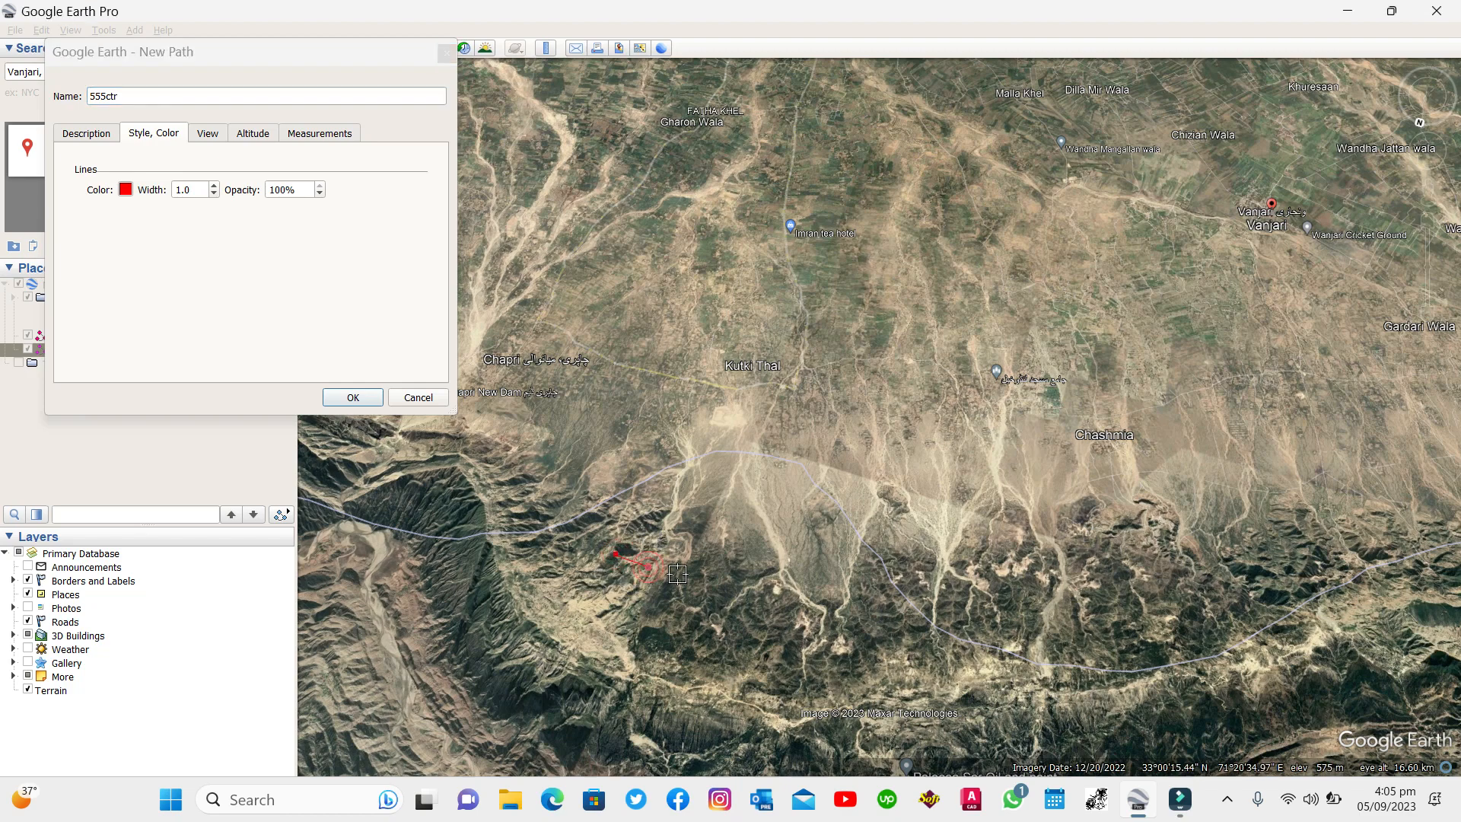
pyautogui.click(677, 574)
pyautogui.click(736, 575)
pyautogui.click(772, 573)
pyautogui.click(815, 572)
pyautogui.click(862, 573)
pyautogui.click(898, 573)
pyautogui.click(946, 566)
pyautogui.click(1049, 567)
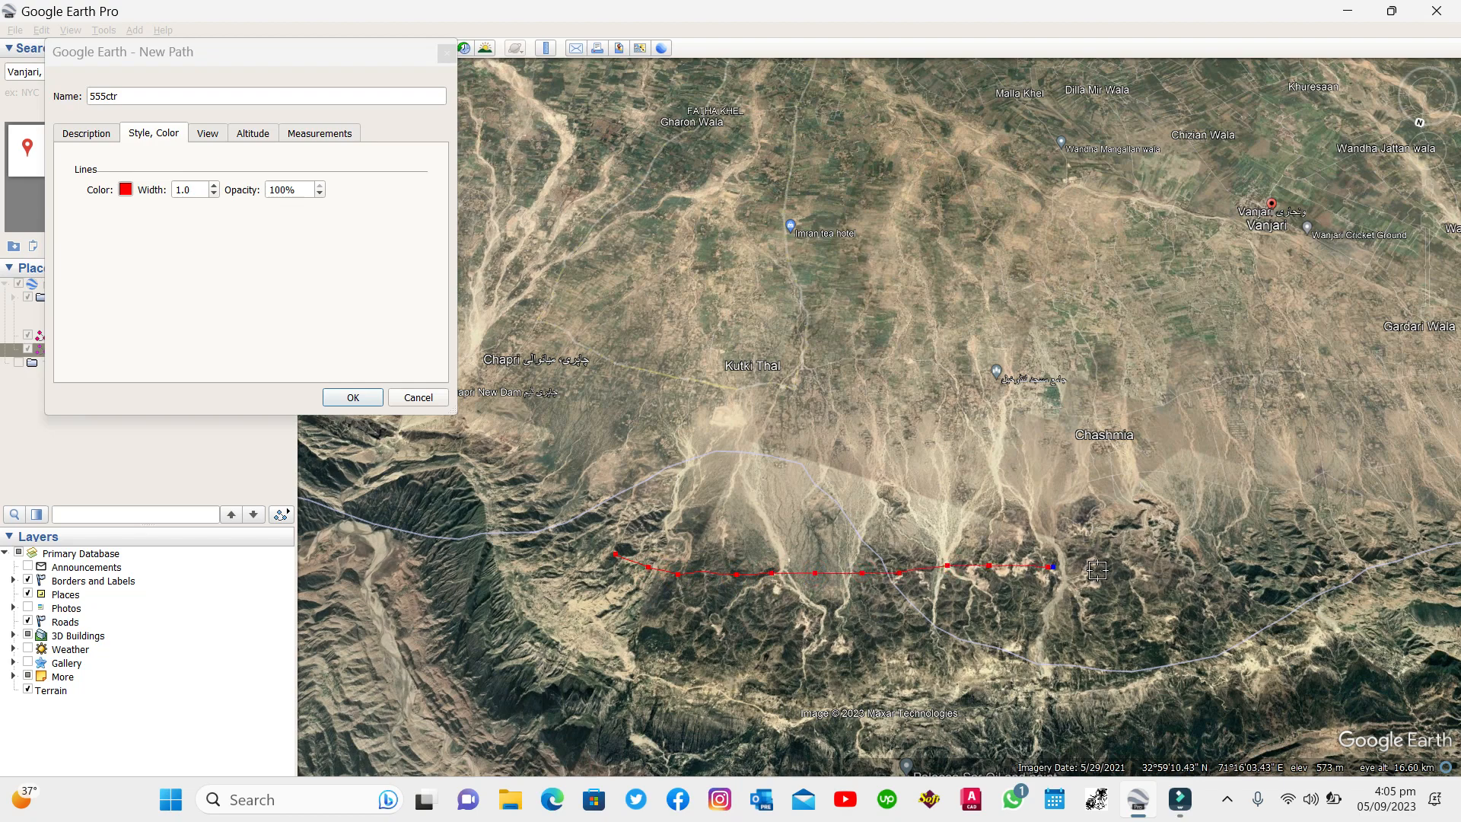
pyautogui.click(1099, 572)
pyautogui.click(1122, 572)
pyautogui.click(1166, 573)
# - Turn the path downward at its right end and place a second row of closely spaced points back to the left
pyautogui.click(1192, 589)
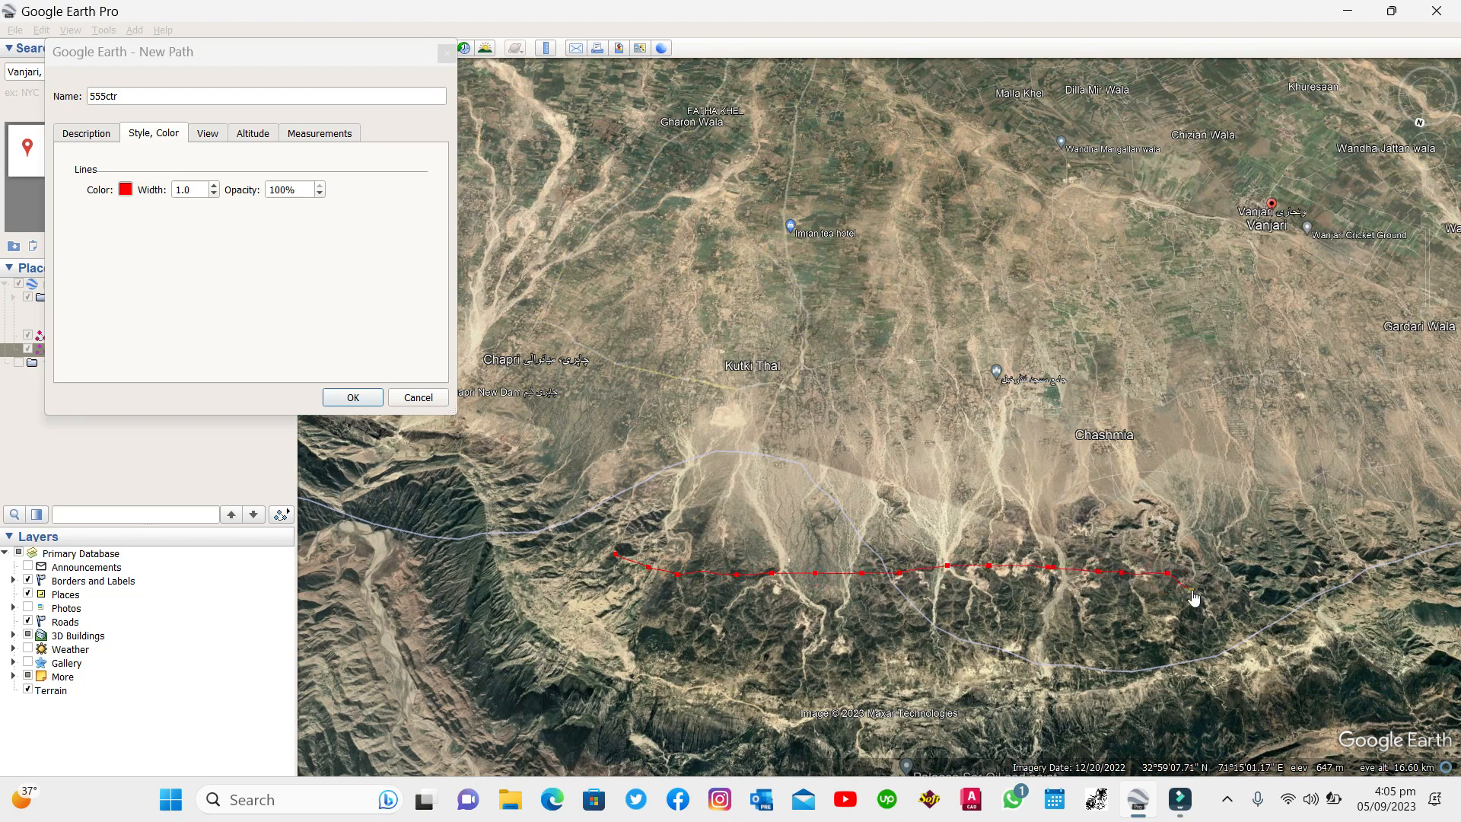
pyautogui.click(1178, 599)
pyautogui.click(1138, 599)
pyautogui.click(1123, 601)
pyautogui.click(1110, 602)
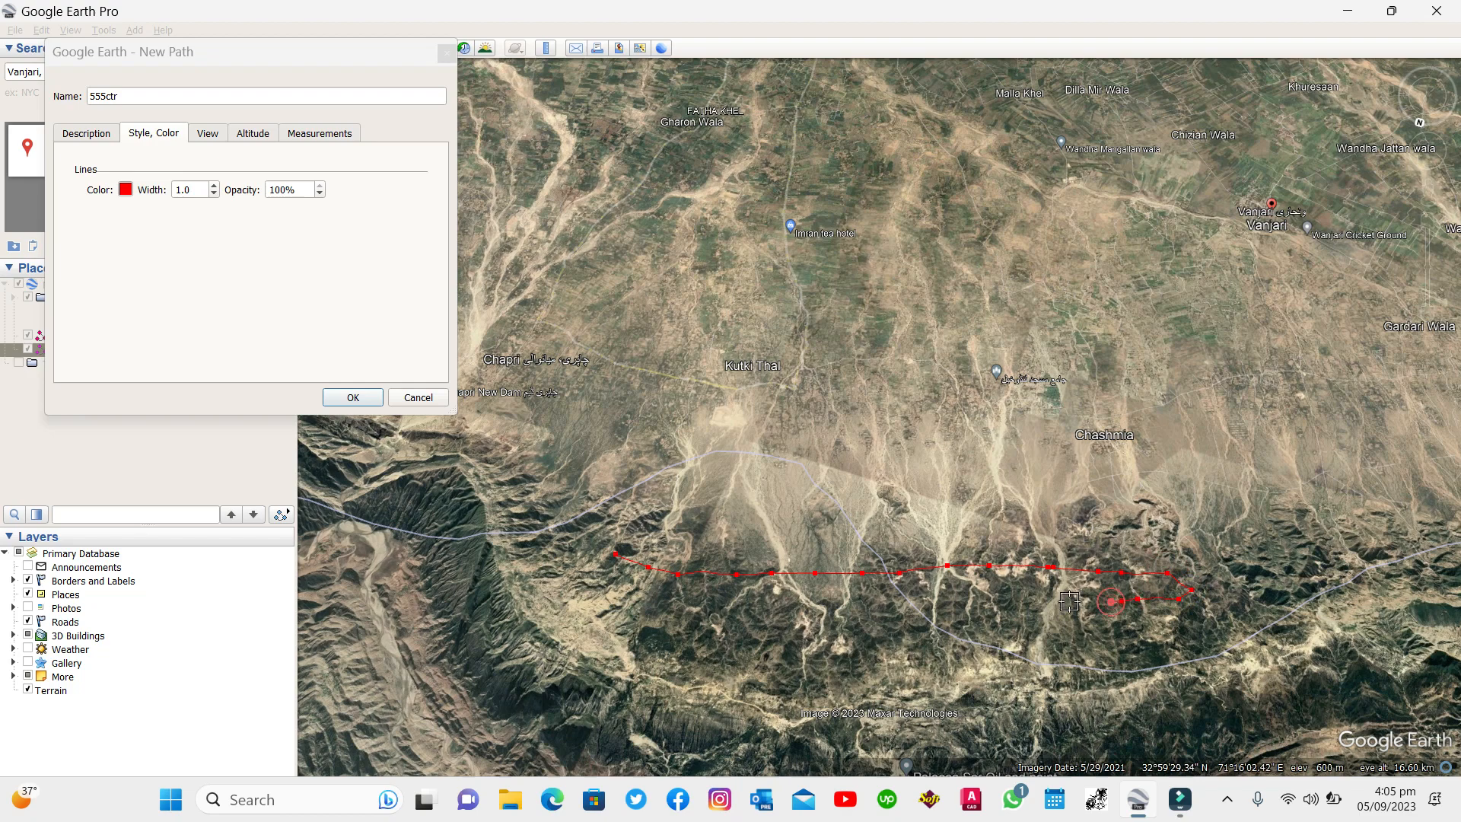
pyautogui.click(1070, 602)
pyautogui.click(1057, 602)
pyautogui.click(1029, 601)
pyautogui.click(966, 604)
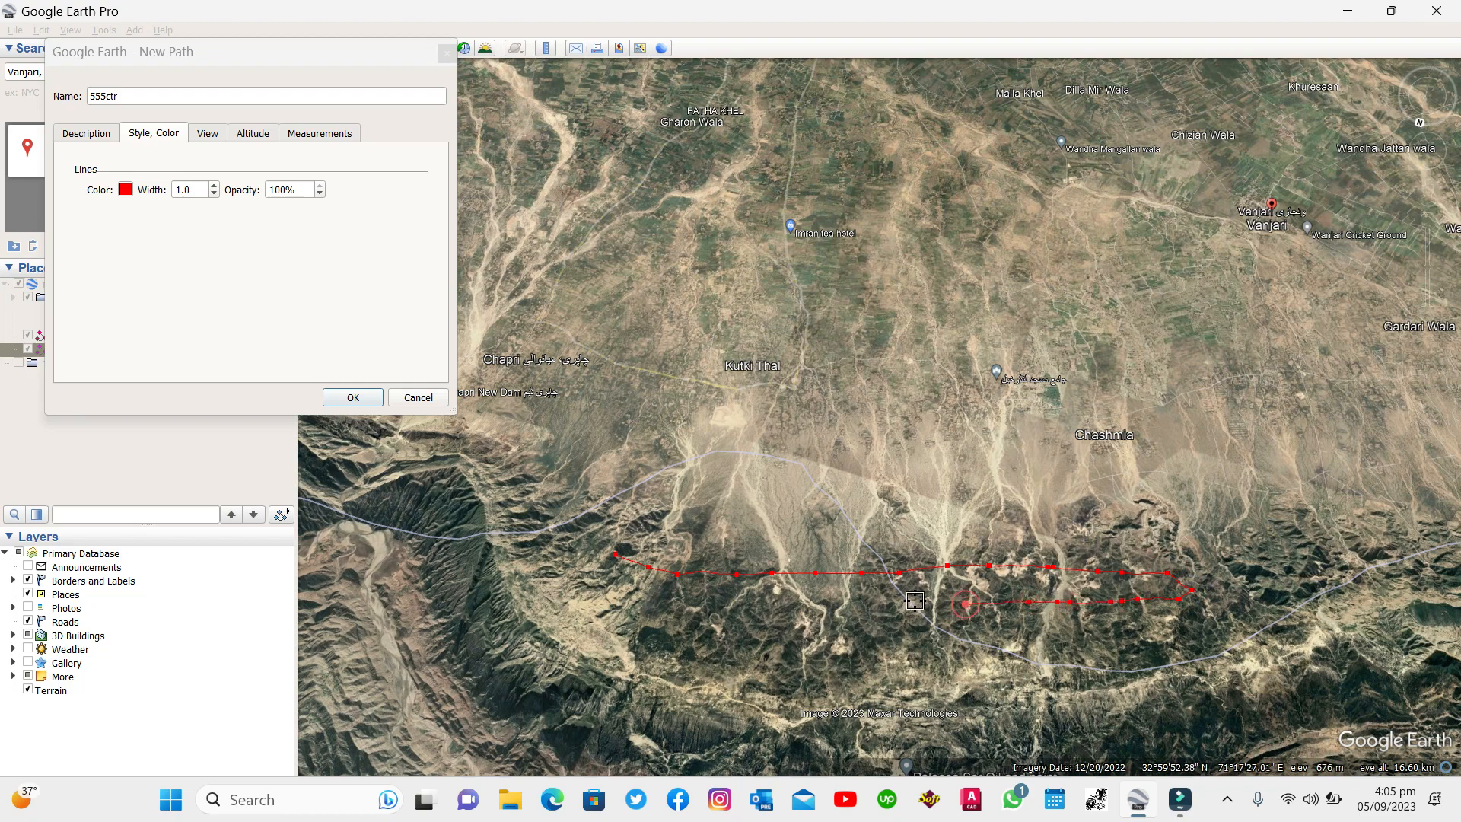
pyautogui.click(915, 601)
pyautogui.click(892, 605)
pyautogui.click(881, 608)
pyautogui.click(867, 609)
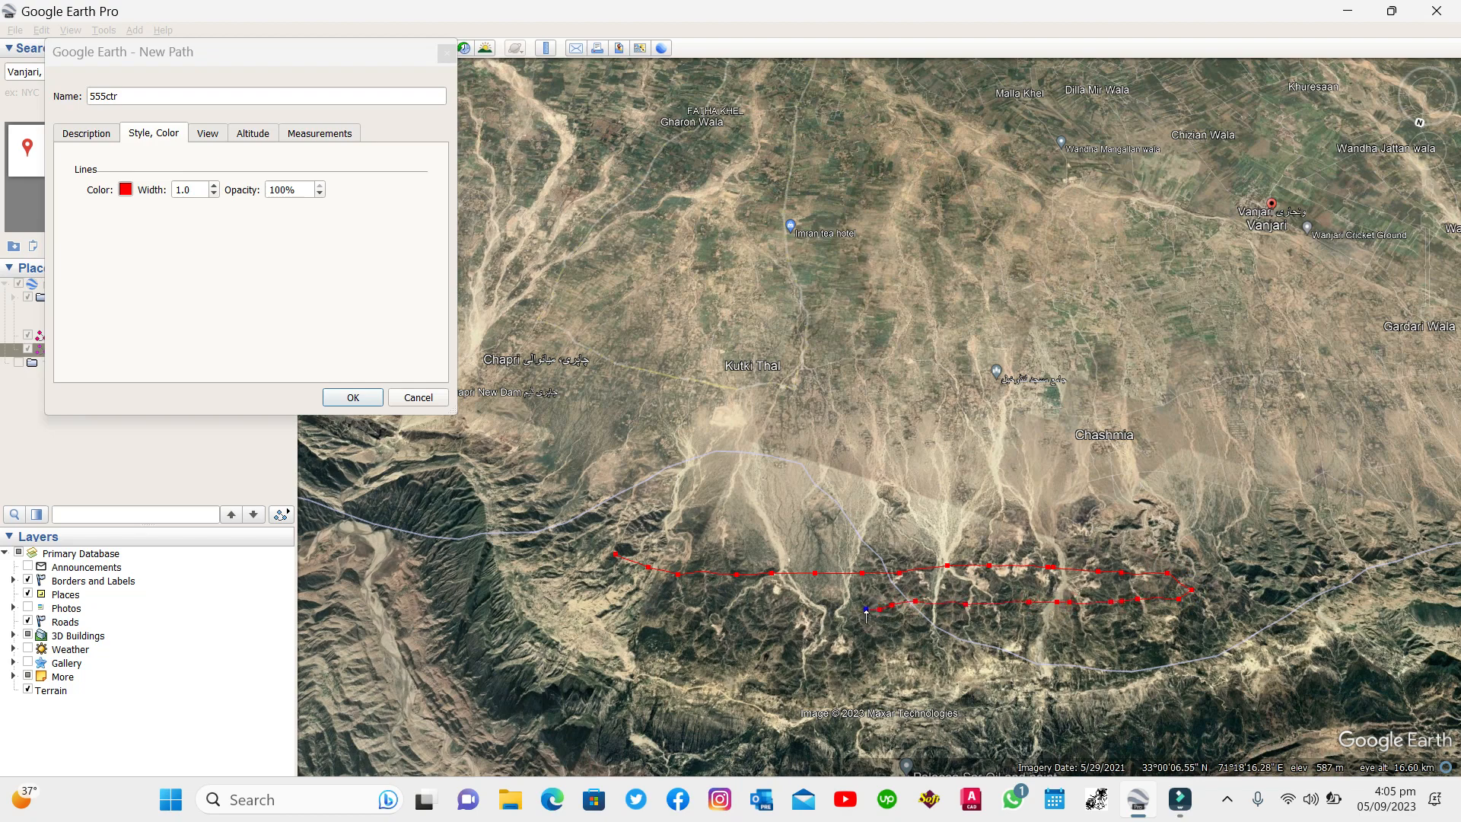
pyautogui.click(819, 611)
pyautogui.click(757, 605)
pyautogui.click(740, 606)
pyautogui.click(715, 606)
pyautogui.click(695, 602)
pyautogui.click(658, 597)
pyautogui.click(647, 594)
pyautogui.click(634, 598)
pyautogui.click(622, 602)
# - Loop the path down at its left end and add a third row of points running right, below the second
pyautogui.click(617, 612)
pyautogui.click(631, 622)
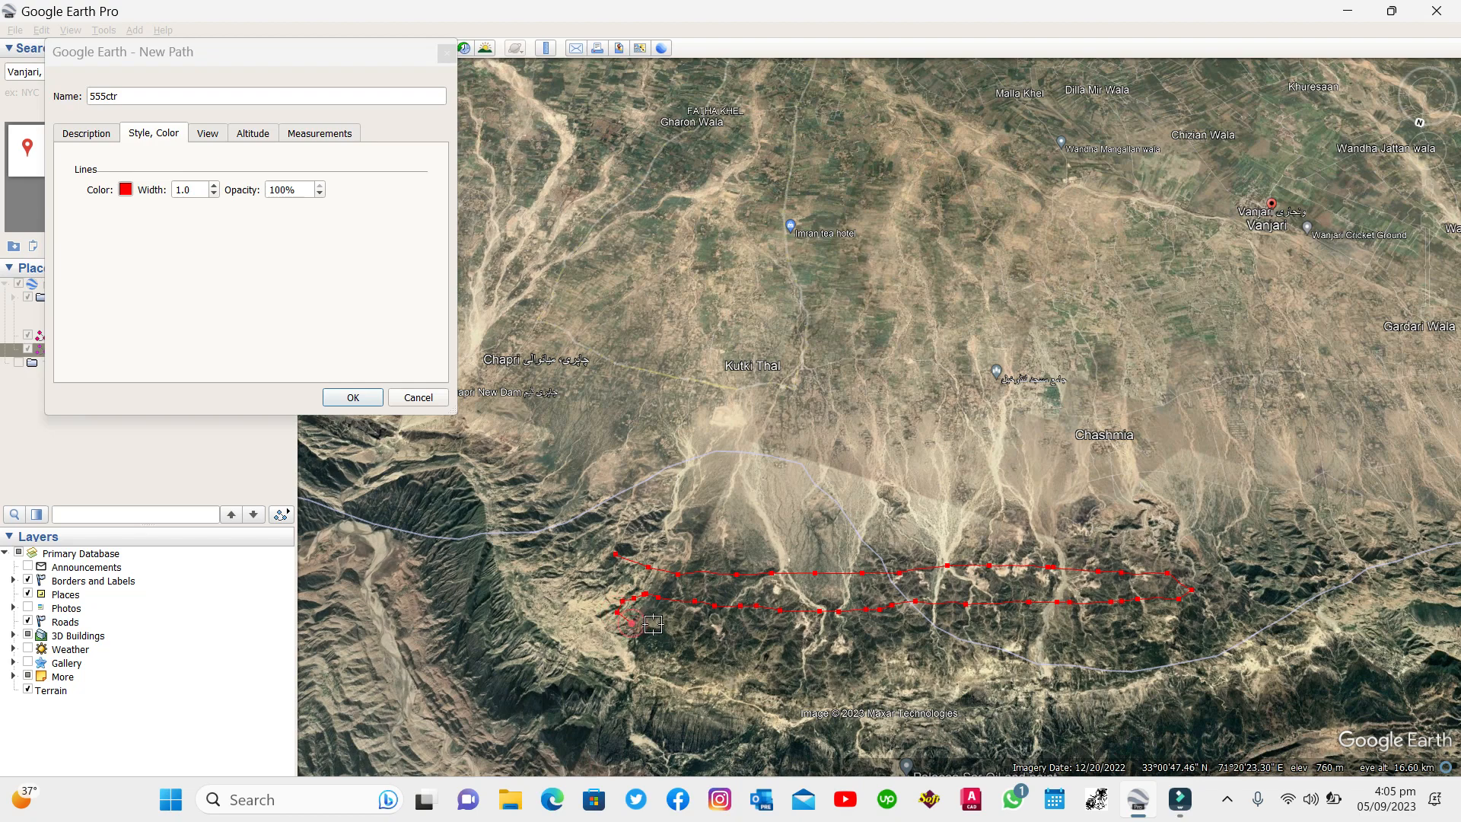
pyautogui.click(687, 627)
pyautogui.click(703, 629)
pyautogui.click(738, 635)
pyautogui.click(743, 635)
pyautogui.click(771, 641)
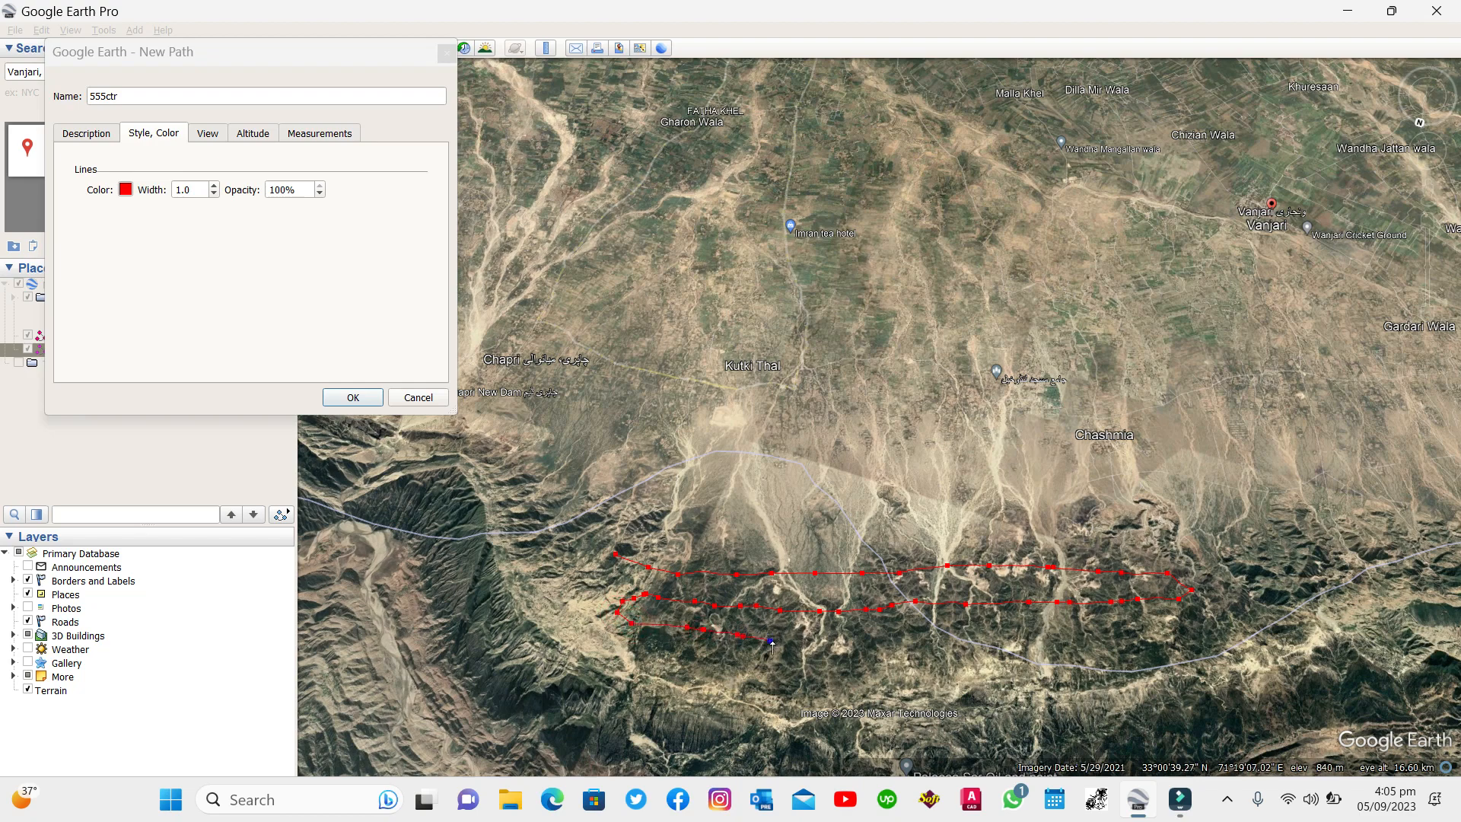
pyautogui.click(795, 641)
pyautogui.click(806, 641)
pyautogui.click(850, 639)
pyautogui.click(900, 639)
pyautogui.click(939, 640)
pyautogui.click(971, 640)
pyautogui.click(986, 640)
pyautogui.click(998, 640)
pyautogui.click(1022, 643)
pyautogui.click(1041, 643)
pyautogui.click(1062, 642)
pyautogui.click(1075, 643)
pyautogui.click(1093, 642)
pyautogui.click(1117, 641)
pyautogui.click(1139, 641)
pyautogui.click(1171, 640)
pyautogui.click(1182, 643)
# - Curve the path down at its right end and add a fourth row of points running left across the hills
pyautogui.click(1189, 656)
pyautogui.click(1182, 666)
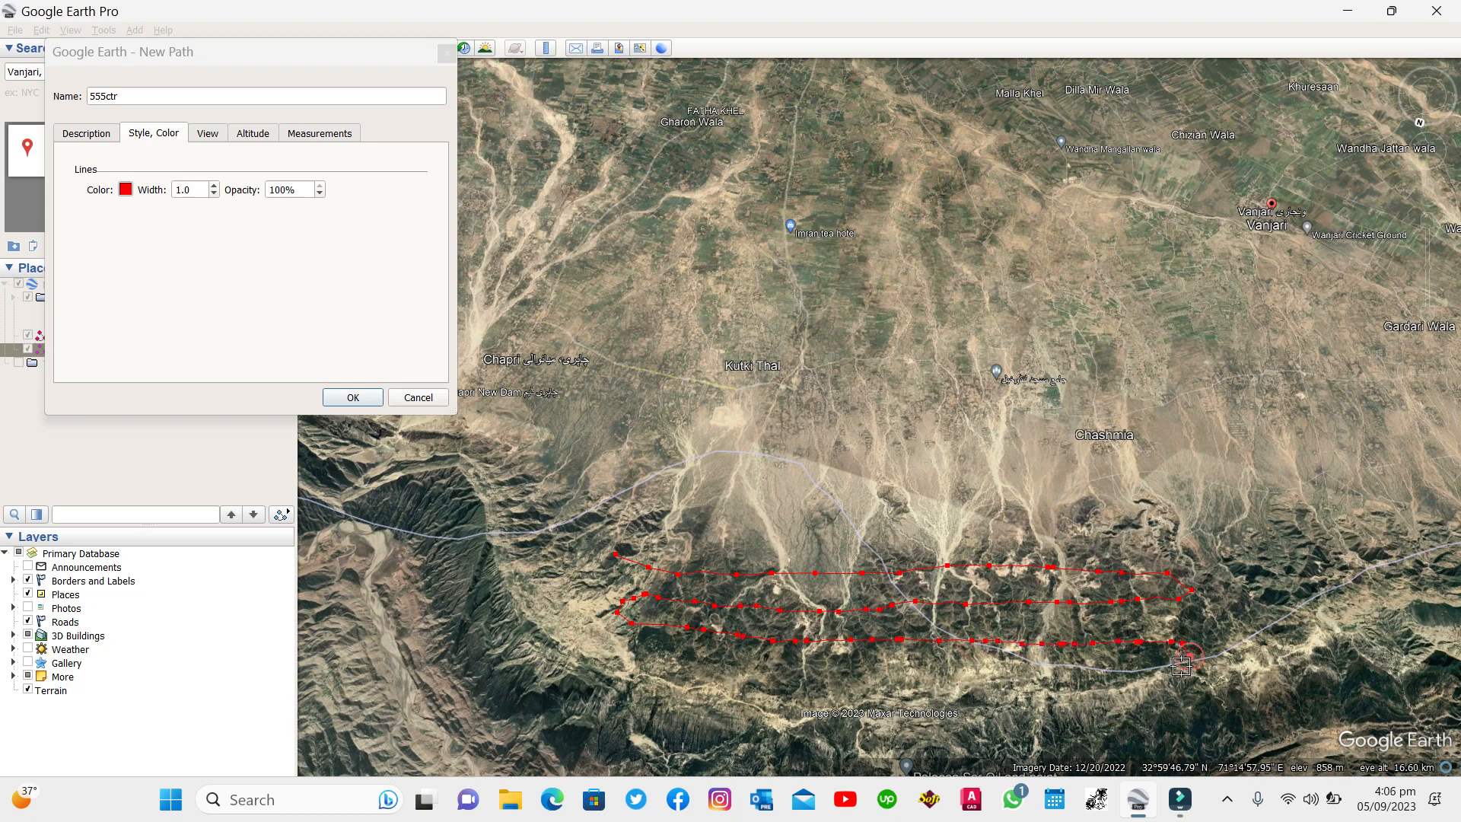
pyautogui.click(1161, 673)
pyautogui.click(1129, 673)
pyautogui.click(1077, 674)
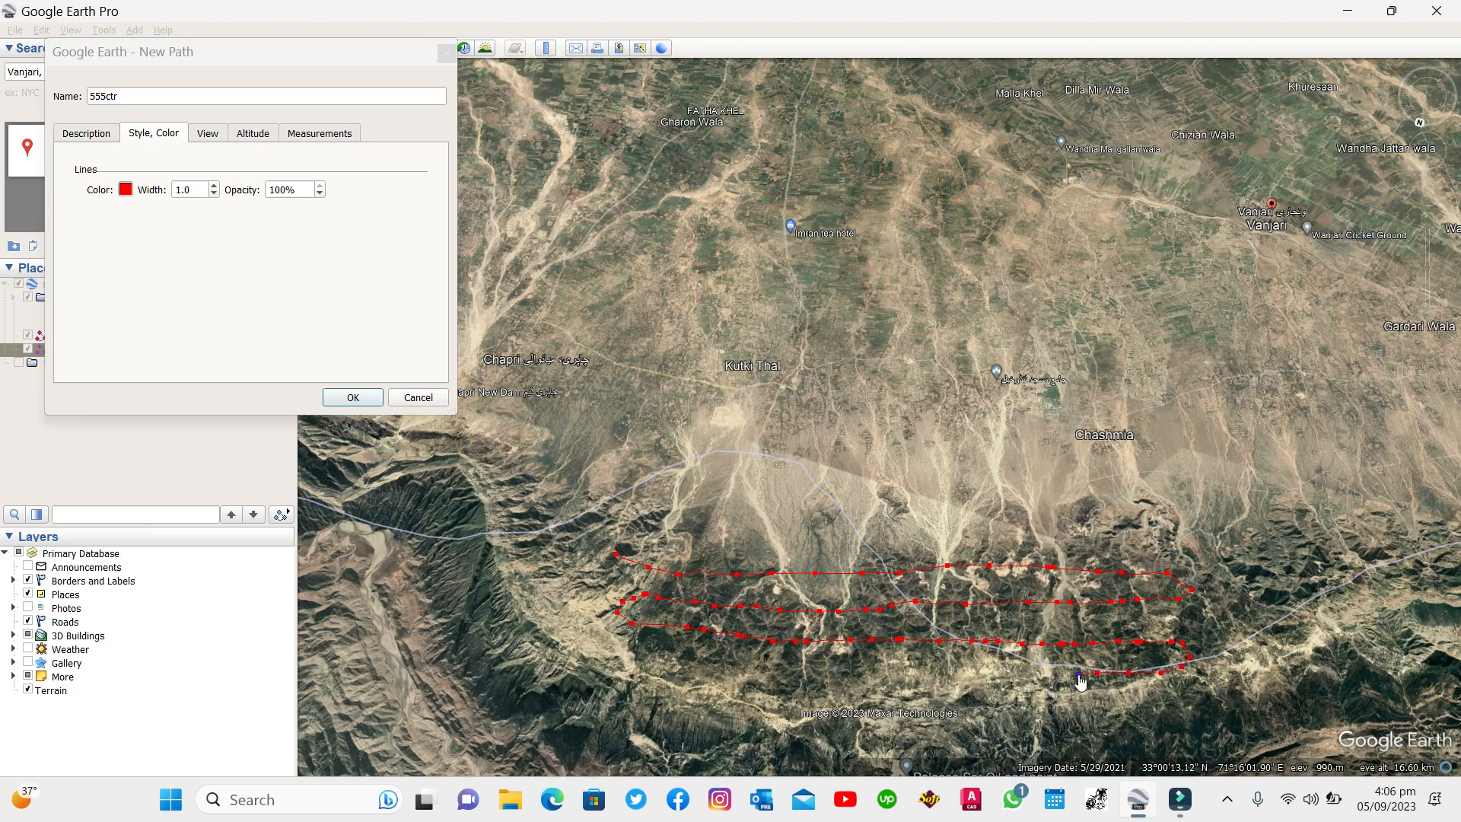
pyautogui.click(1035, 674)
pyautogui.click(1024, 674)
pyautogui.click(995, 674)
pyautogui.click(961, 674)
pyautogui.click(949, 672)
pyautogui.click(913, 672)
pyautogui.click(873, 674)
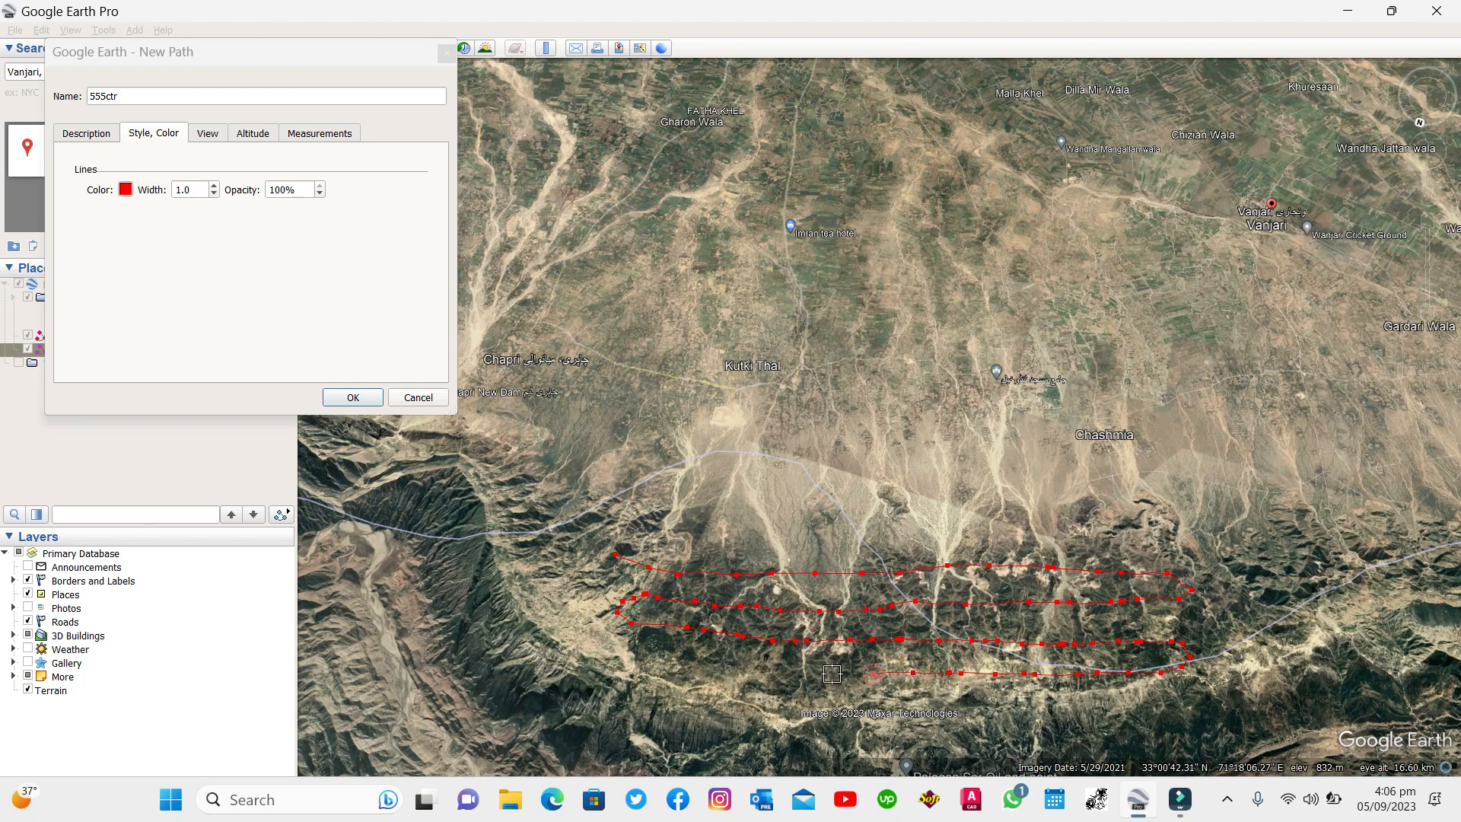
pyautogui.click(832, 674)
pyautogui.click(812, 674)
pyautogui.click(736, 665)
pyautogui.click(723, 663)
pyautogui.click(698, 662)
pyautogui.click(656, 661)
pyautogui.click(638, 659)
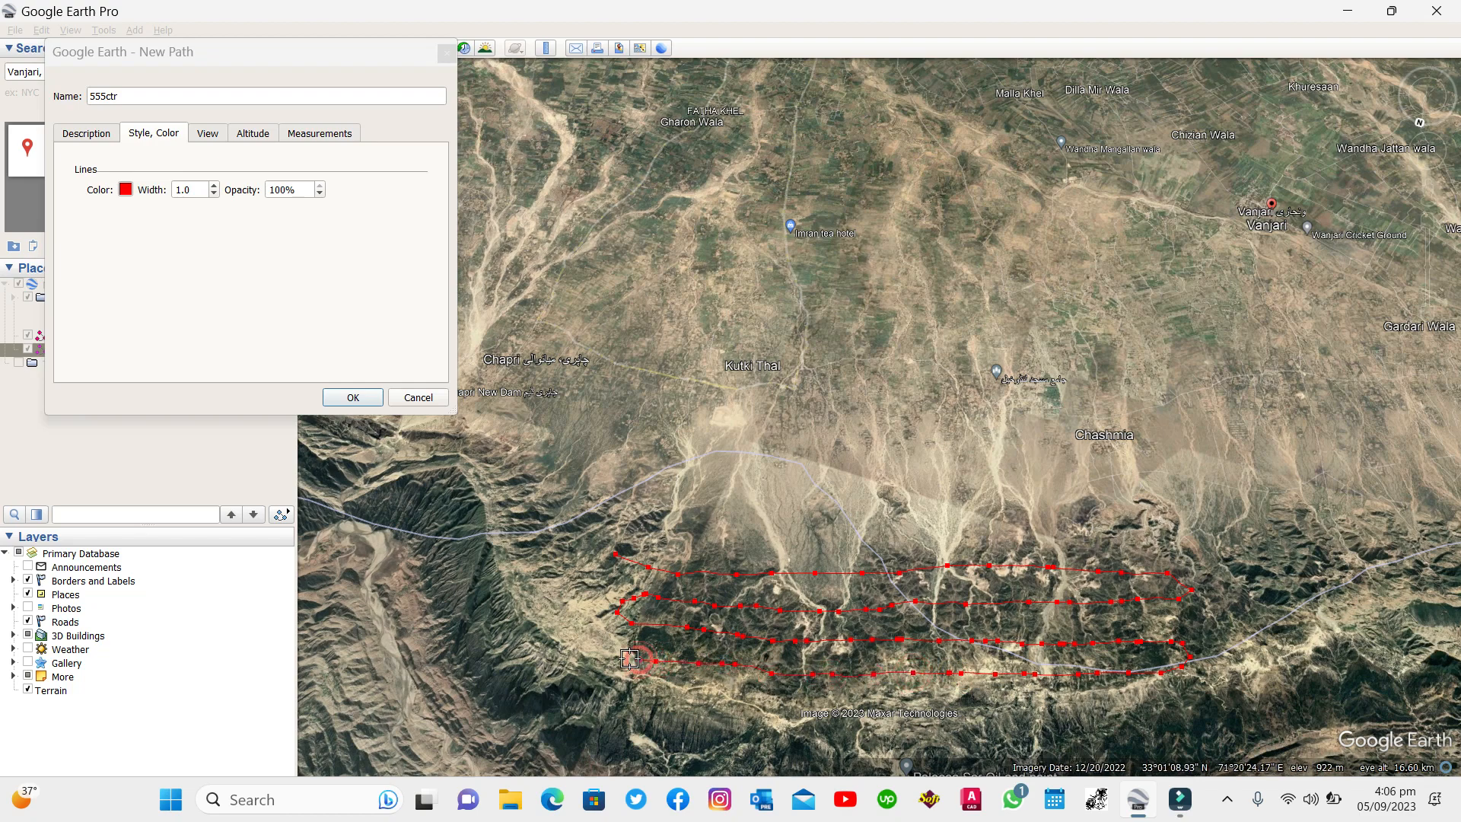
pyautogui.click(630, 659)
# - Extend the path down at its left end and add a fifth row of points running right along the ridge
pyautogui.click(627, 673)
pyautogui.click(623, 683)
pyautogui.click(639, 687)
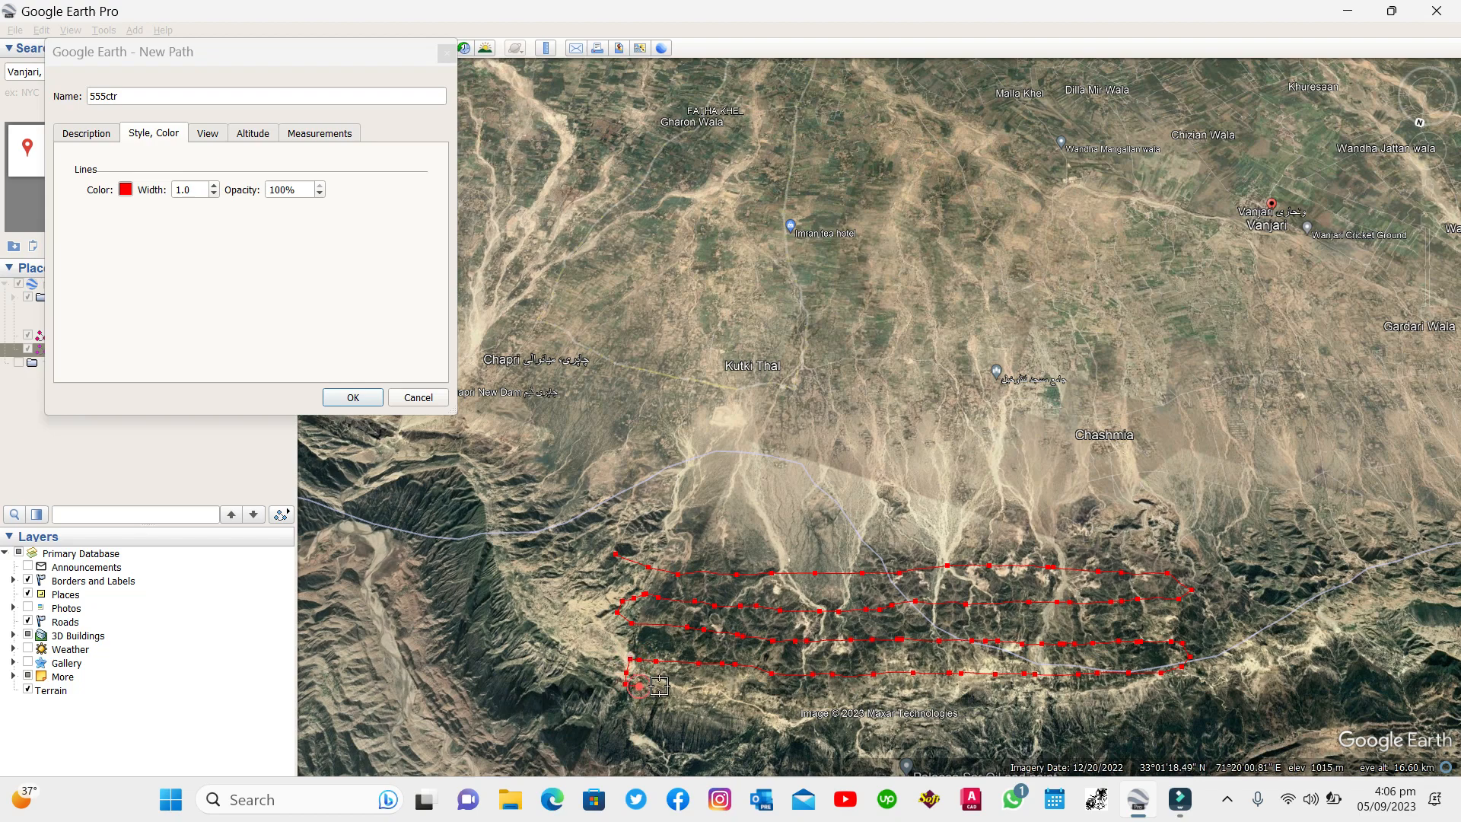
pyautogui.click(661, 688)
pyautogui.click(692, 689)
pyautogui.click(742, 689)
pyautogui.click(780, 698)
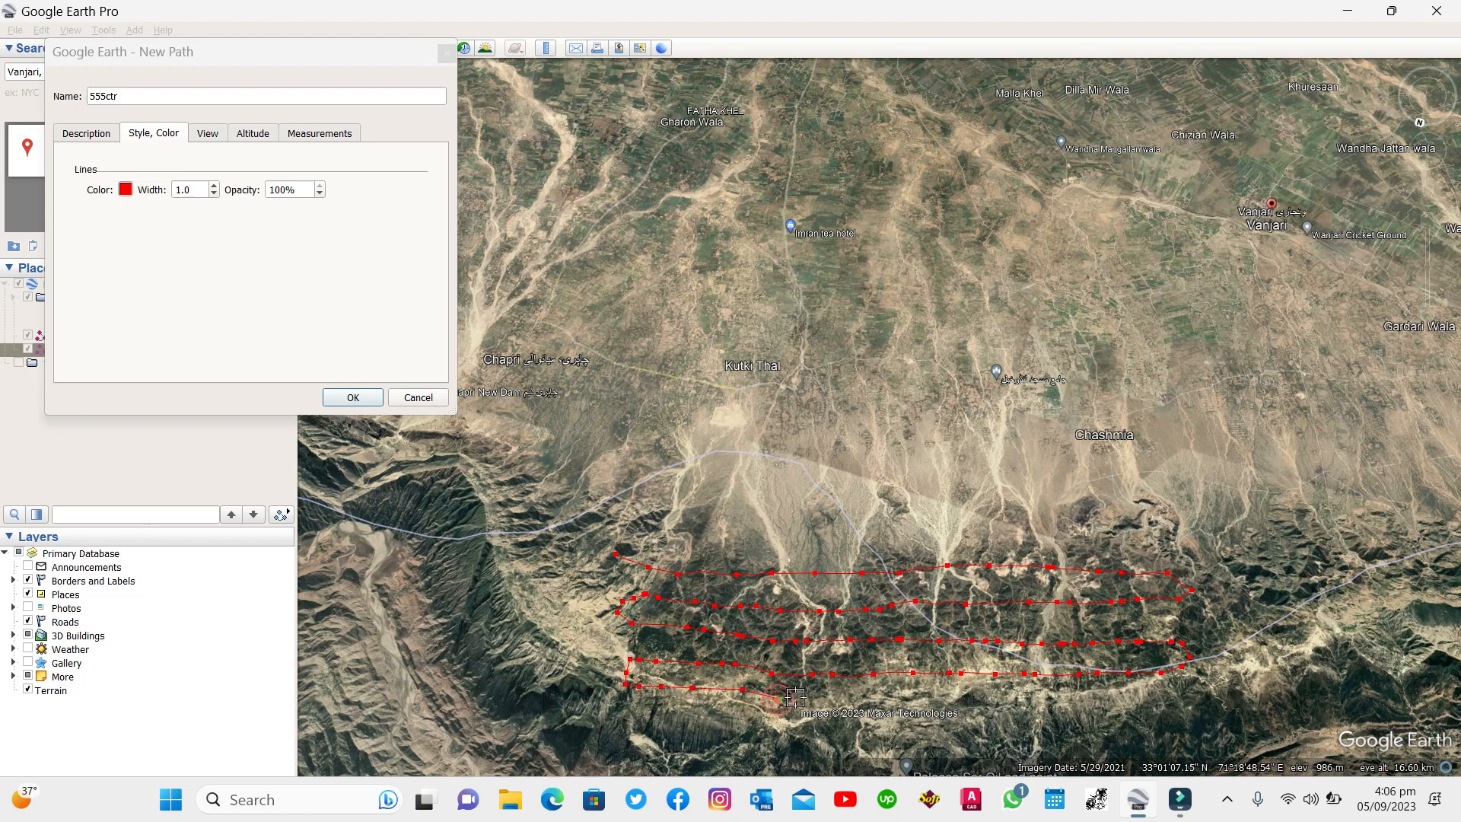
pyautogui.click(813, 697)
pyautogui.click(865, 697)
pyautogui.click(896, 697)
pyautogui.click(936, 698)
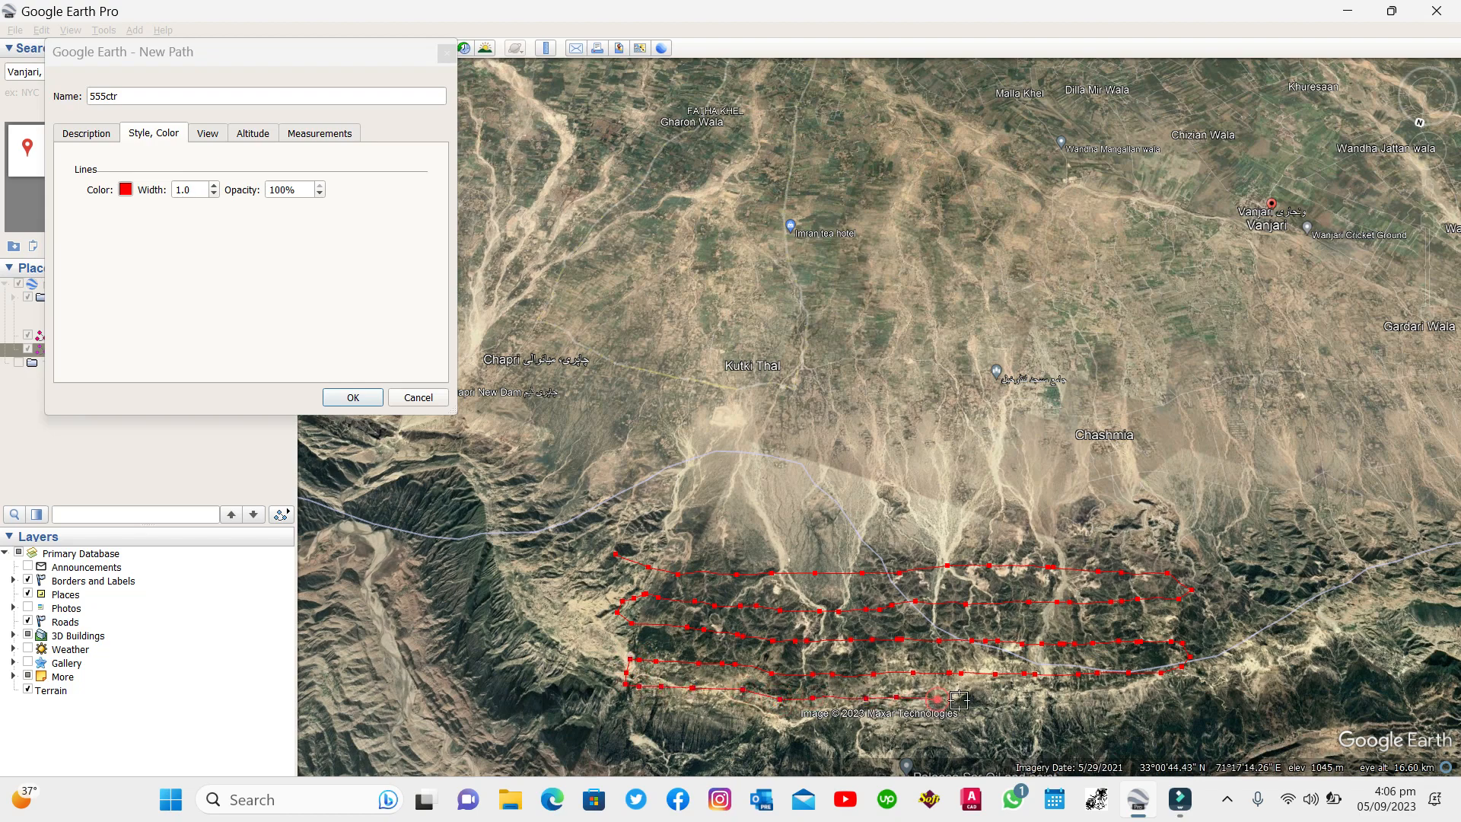
pyautogui.click(966, 700)
pyautogui.click(1006, 699)
pyautogui.click(1049, 700)
pyautogui.click(1086, 700)
pyautogui.click(1128, 699)
pyautogui.click(1153, 699)
pyautogui.click(1173, 698)
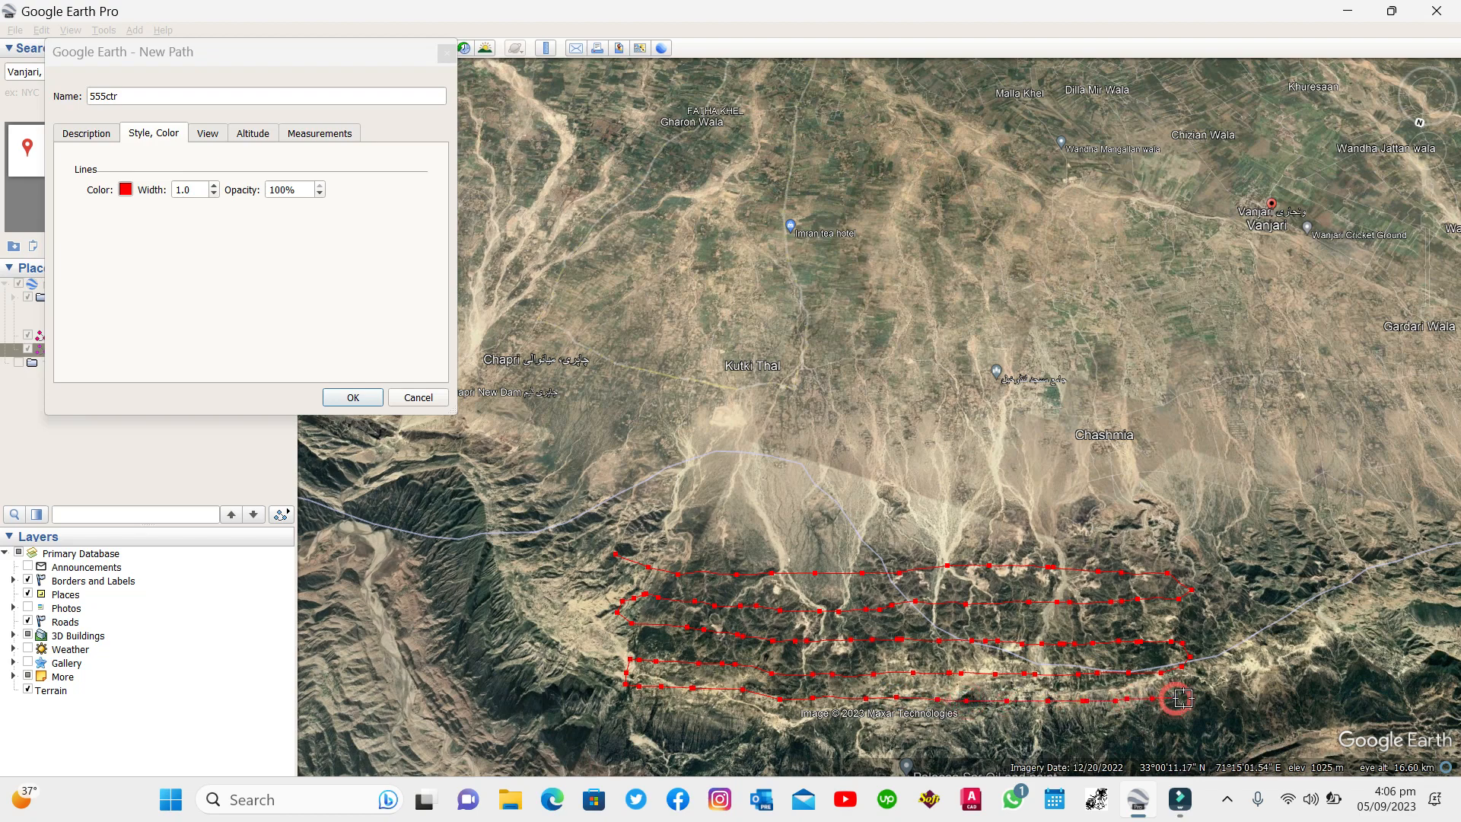
pyautogui.click(1186, 698)
# - Finish the zigzag path with a sixth row of points running left below the ridge, and accept the new path
pyautogui.click(1194, 720)
pyautogui.click(1164, 726)
pyautogui.click(1122, 725)
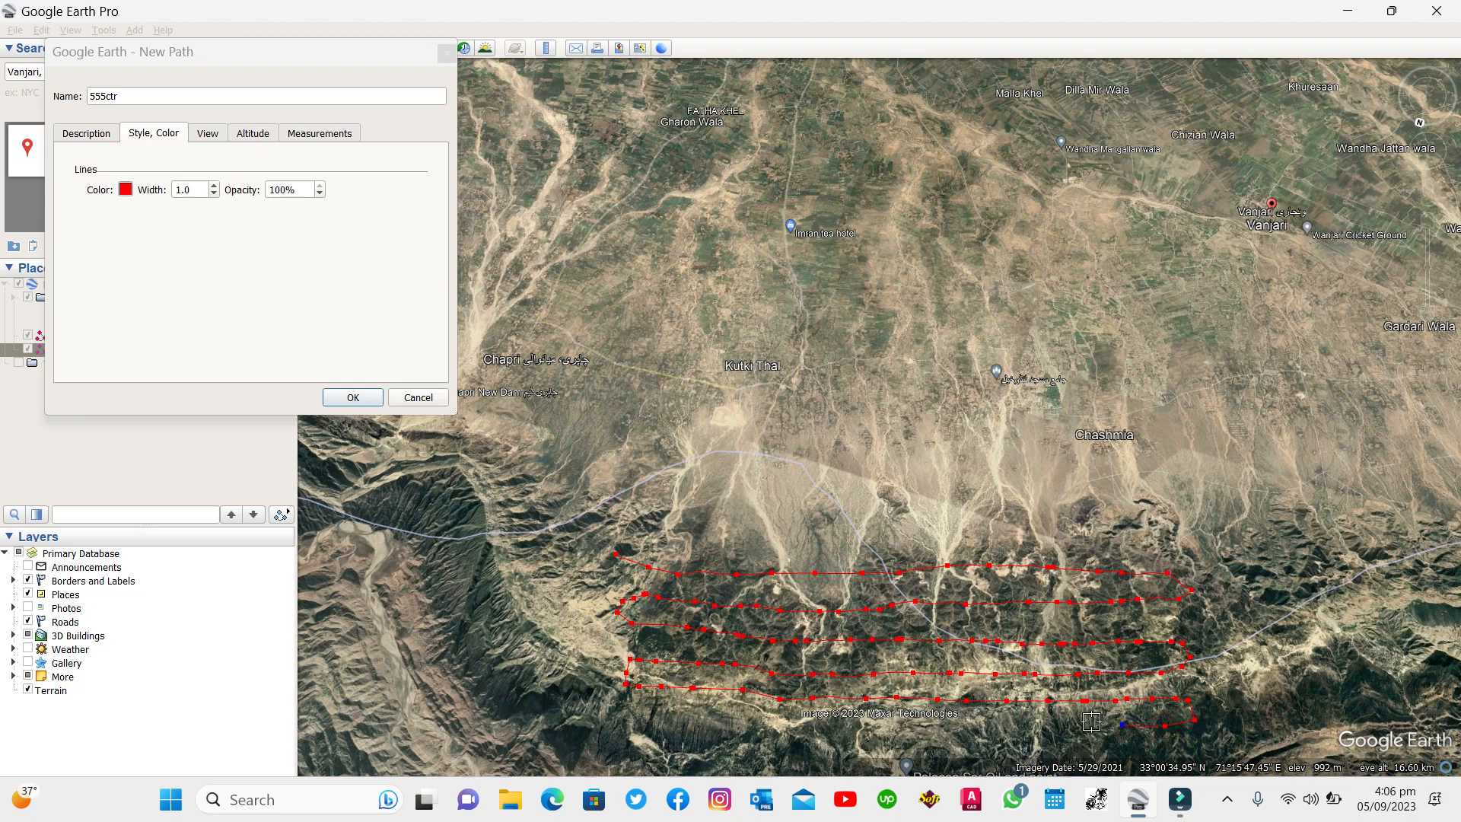
pyautogui.click(1092, 722)
pyautogui.click(1057, 725)
pyautogui.click(1016, 727)
pyautogui.click(974, 722)
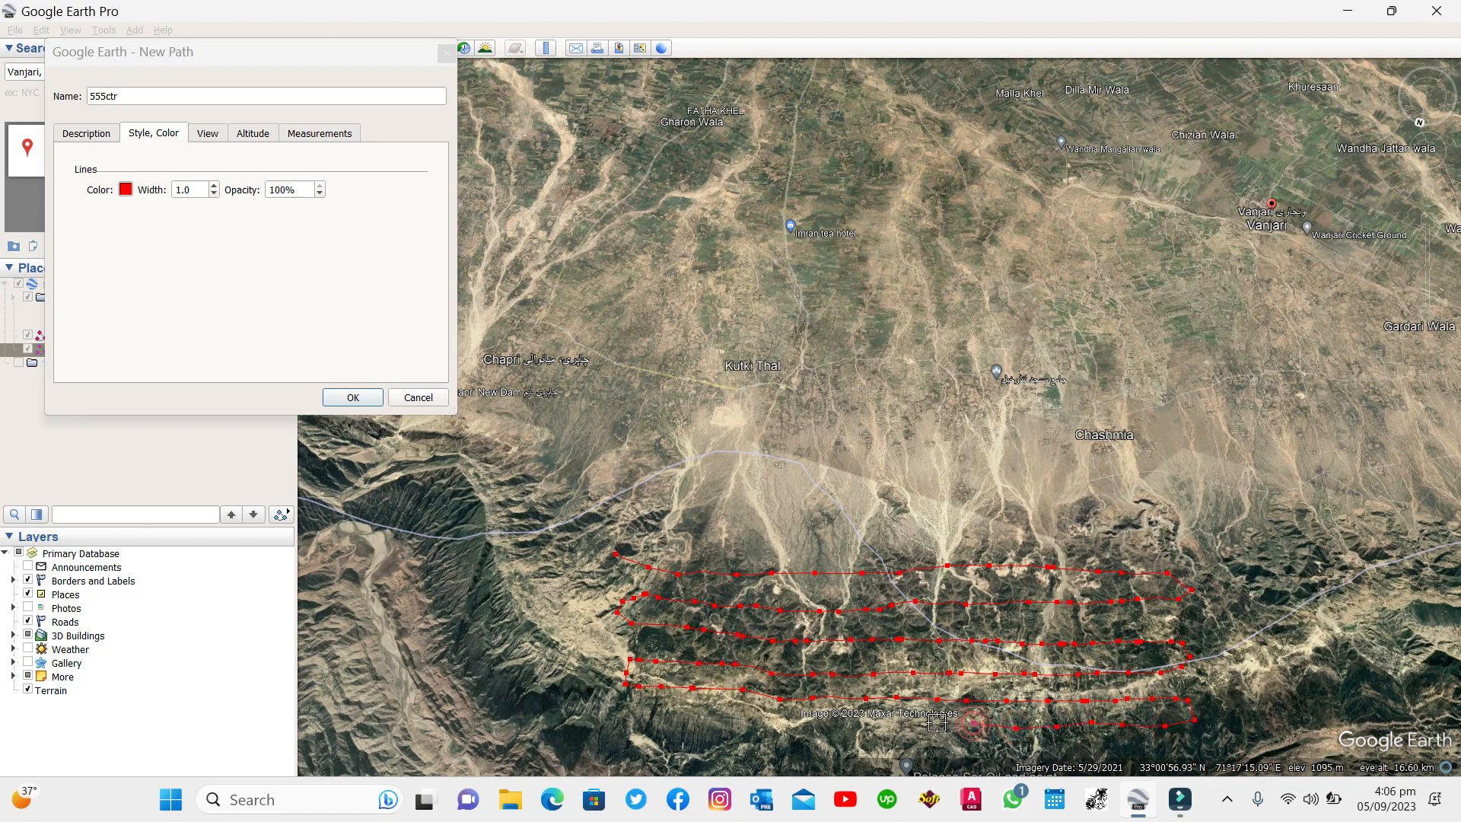
pyautogui.click(938, 722)
pyautogui.click(867, 727)
pyautogui.click(829, 724)
pyautogui.click(806, 728)
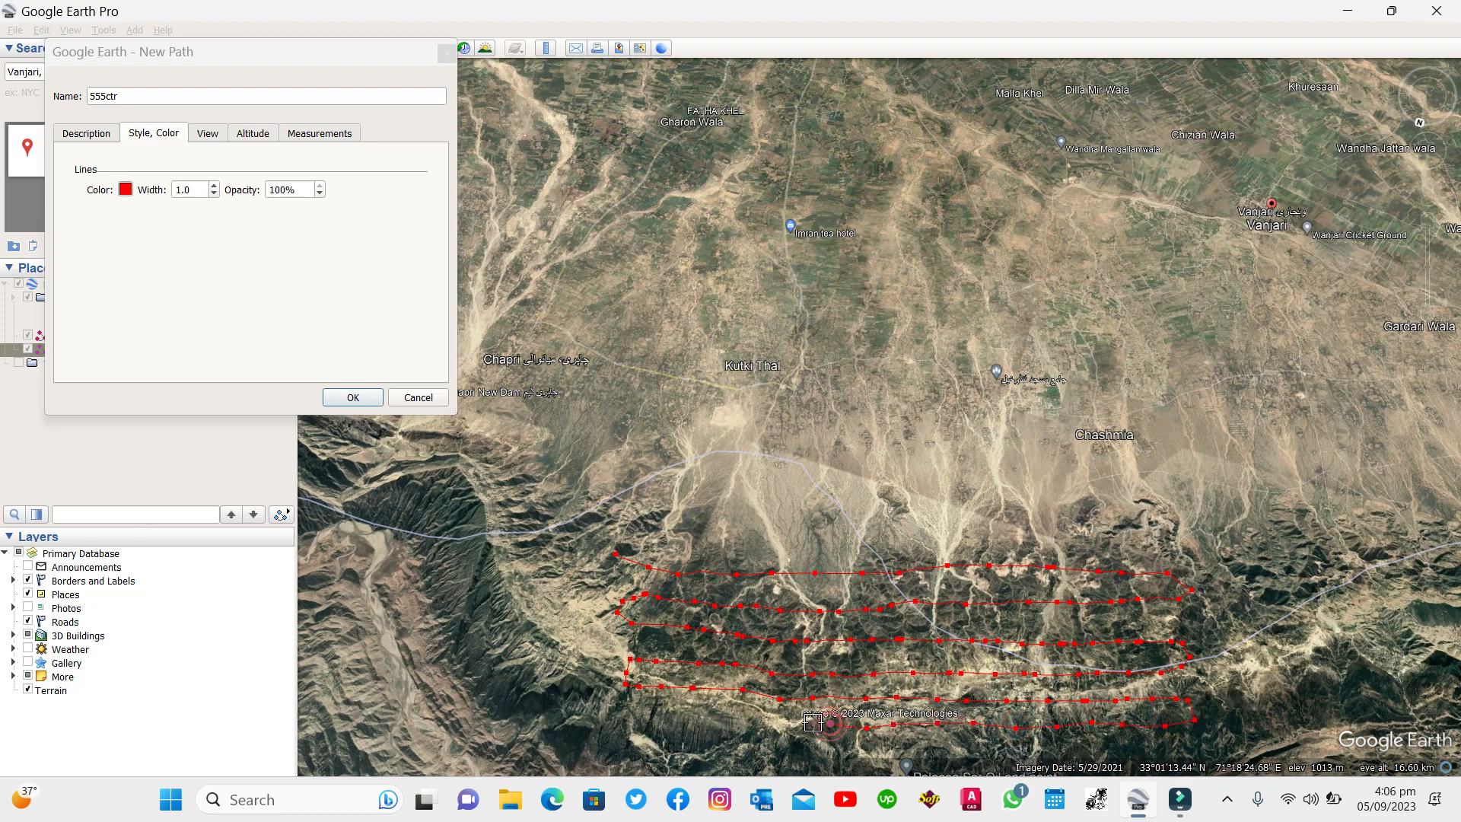
pyautogui.click(776, 724)
pyautogui.click(730, 723)
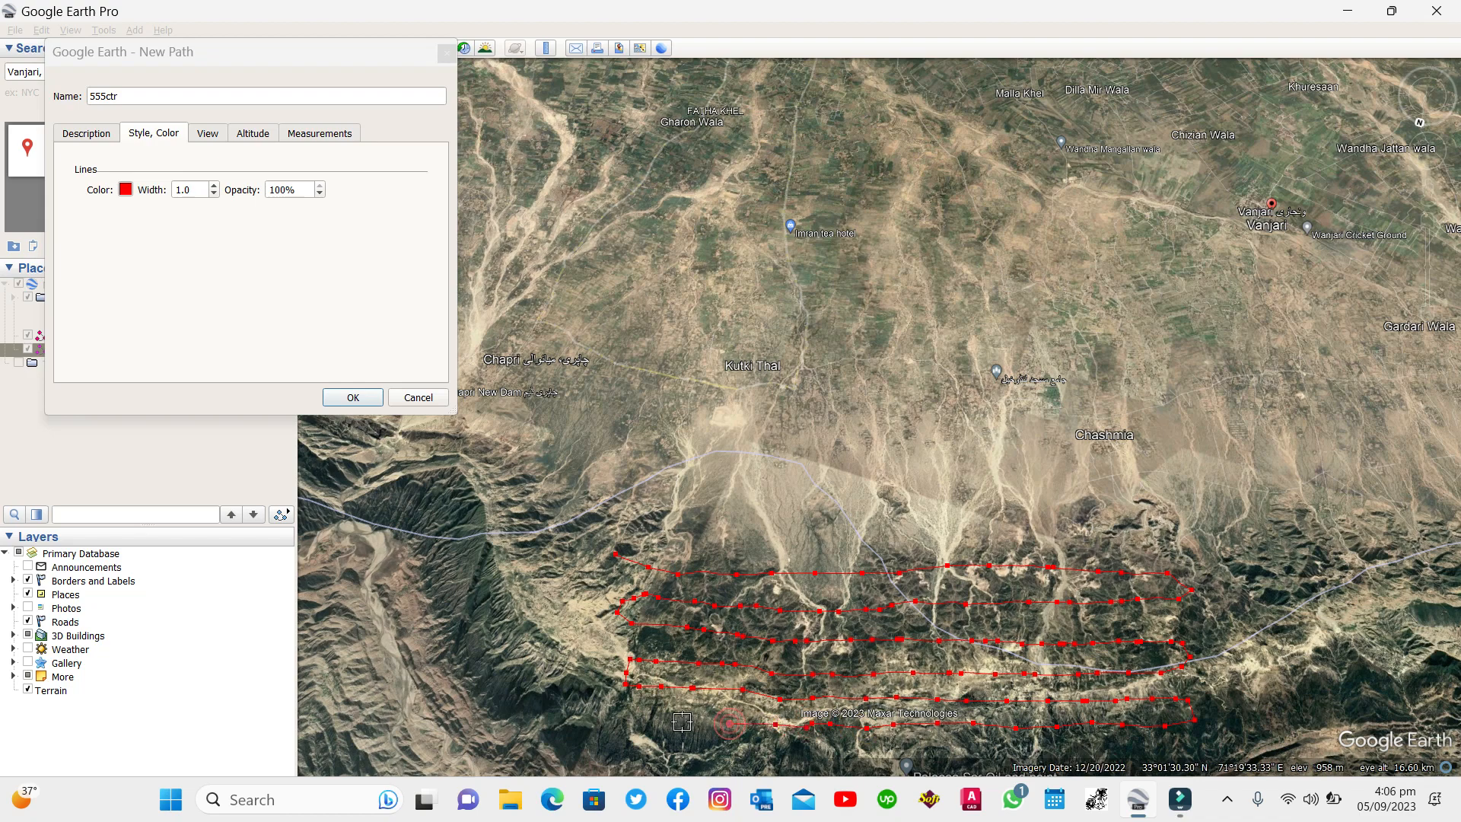
pyautogui.click(683, 722)
pyautogui.click(659, 721)
pyautogui.click(615, 723)
pyautogui.click(342, 397)
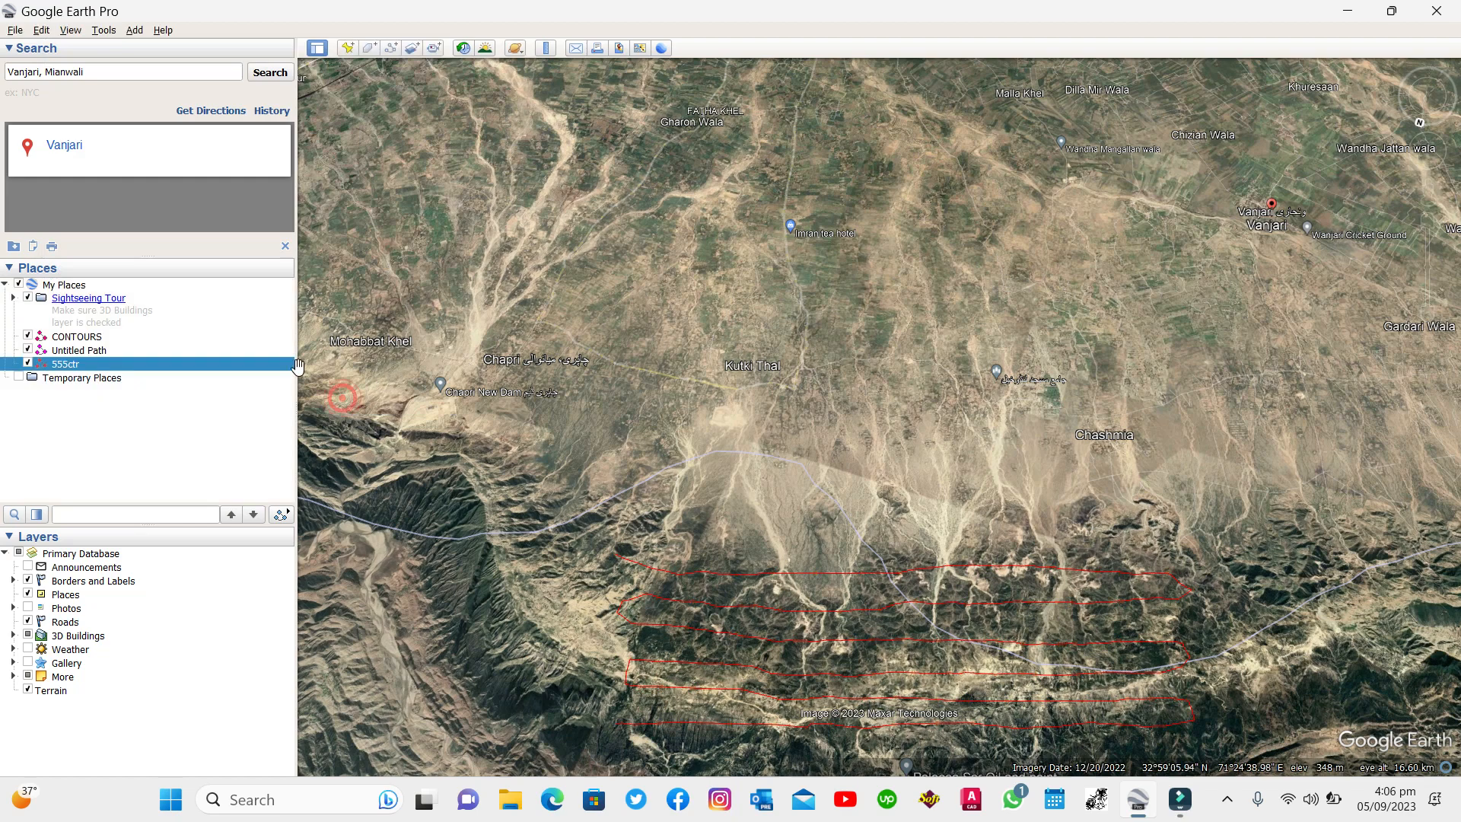
# - Save the 555ctr path as the KML file 555ctr.kml in the DATA EXTRACTIION folder on drive E
pyautogui.rightClick(101, 370)
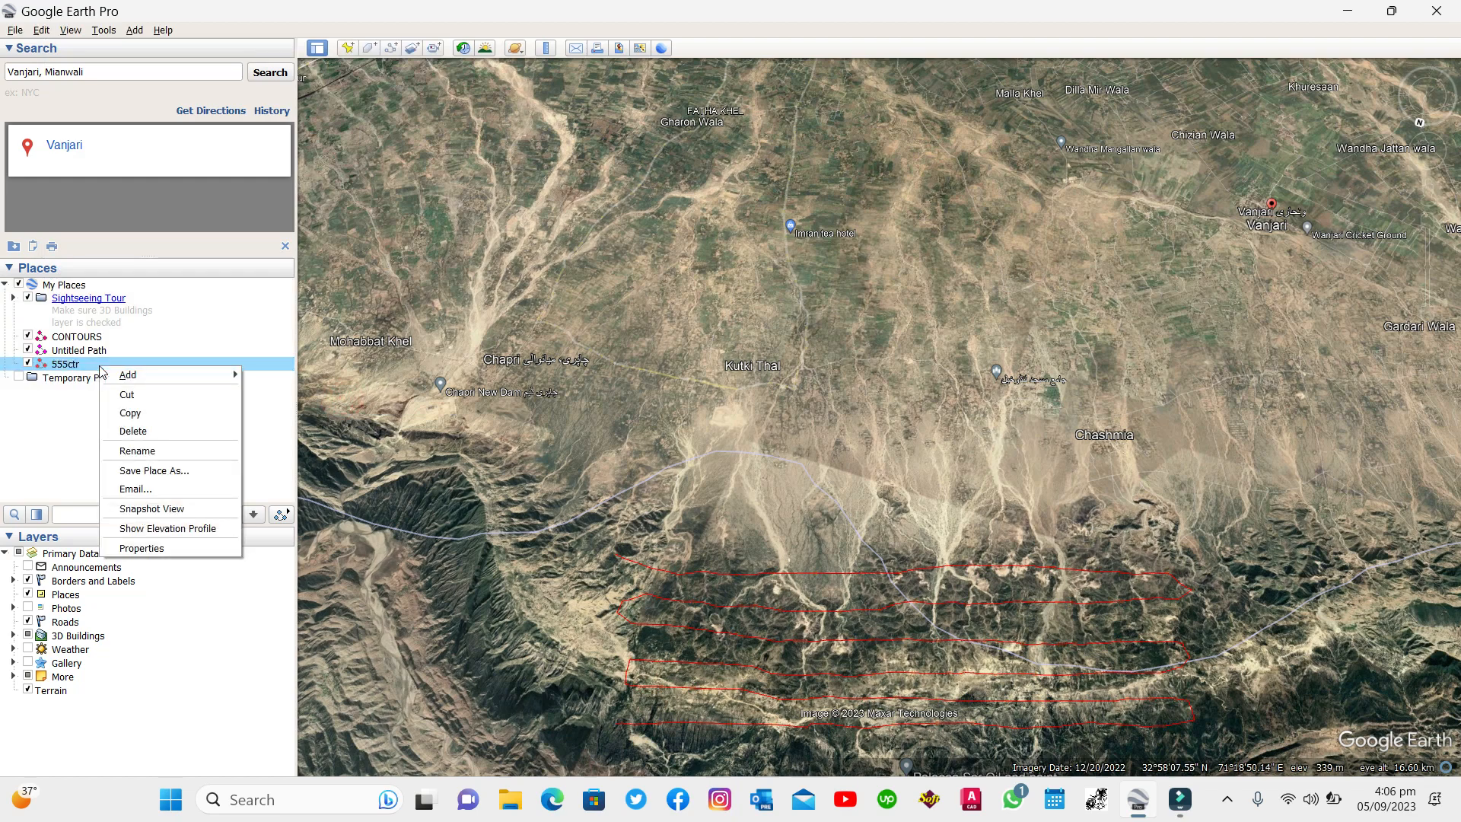
pyautogui.click(146, 471)
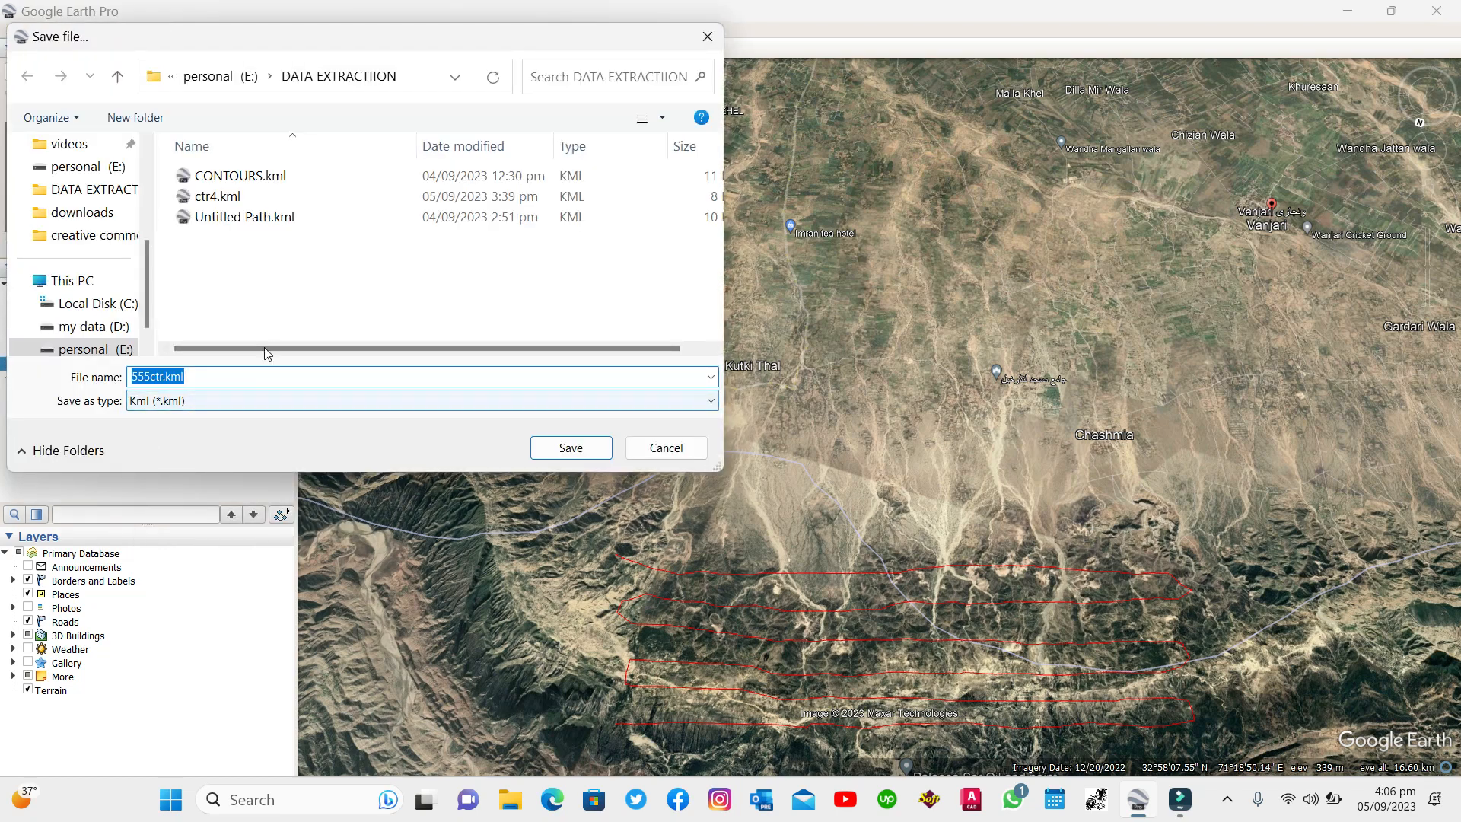
pyautogui.click(229, 396)
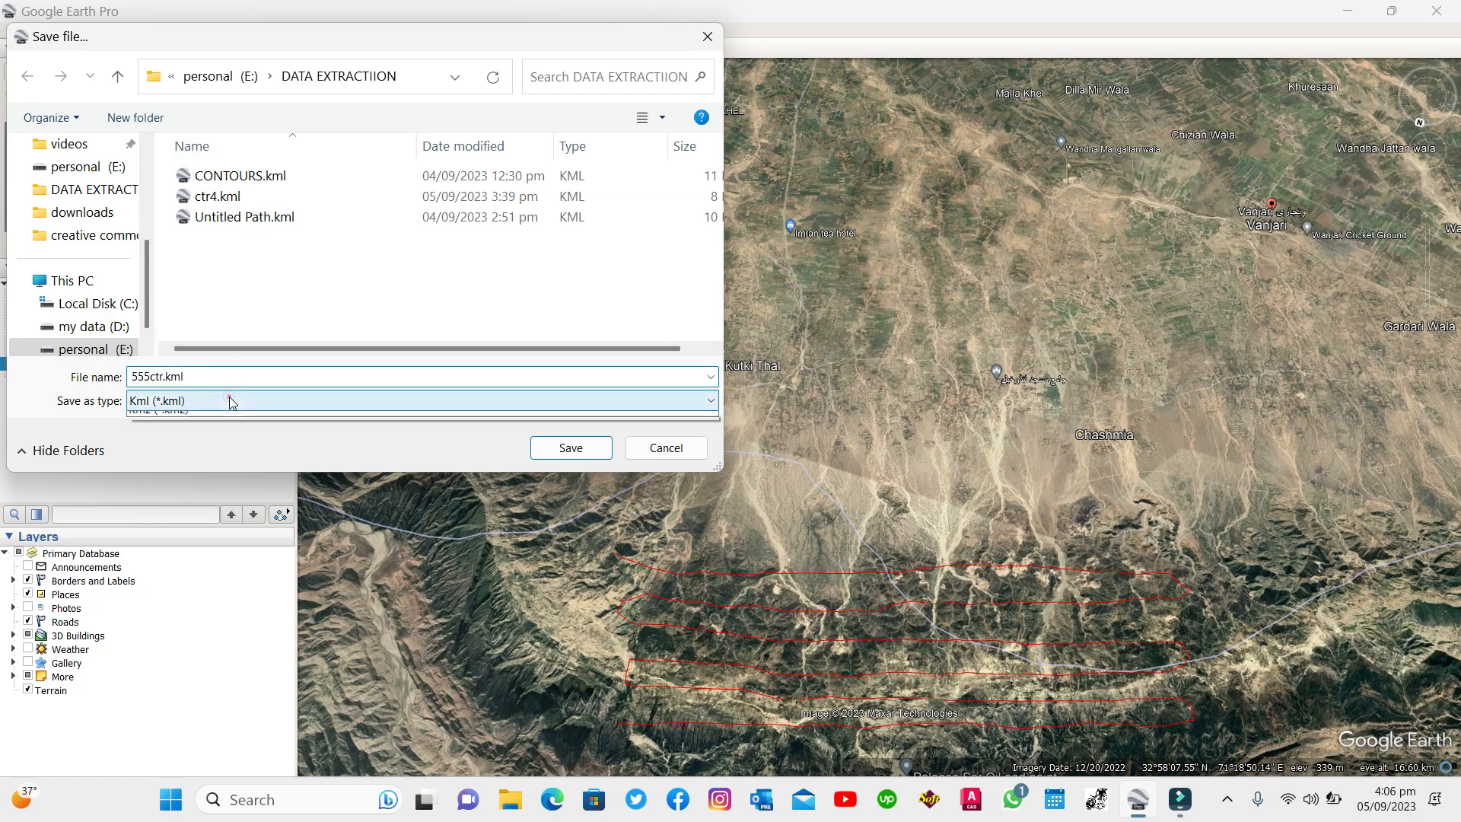
pyautogui.click(211, 420)
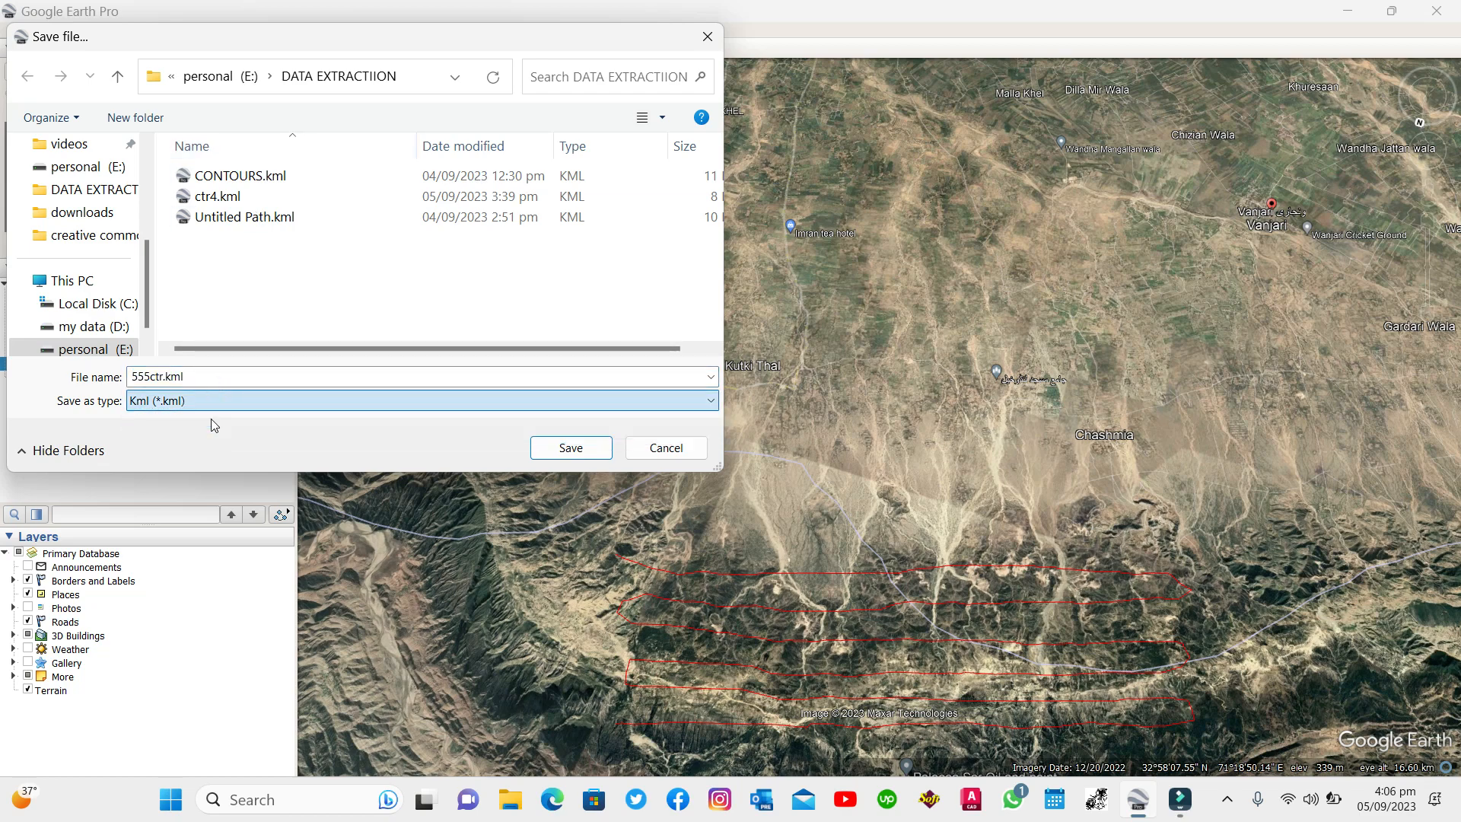
pyautogui.click(454, 78)
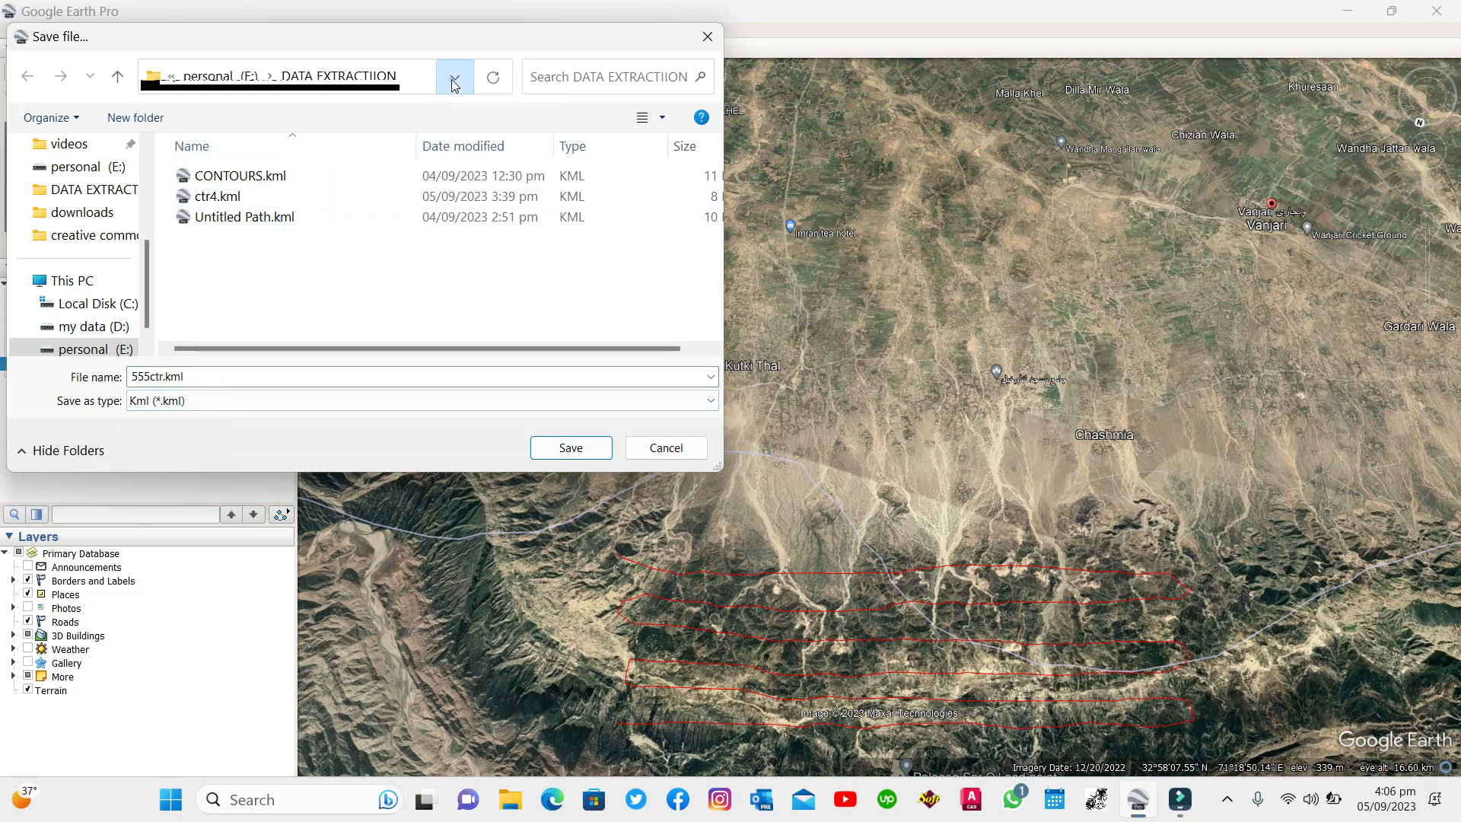
pyautogui.click(454, 78)
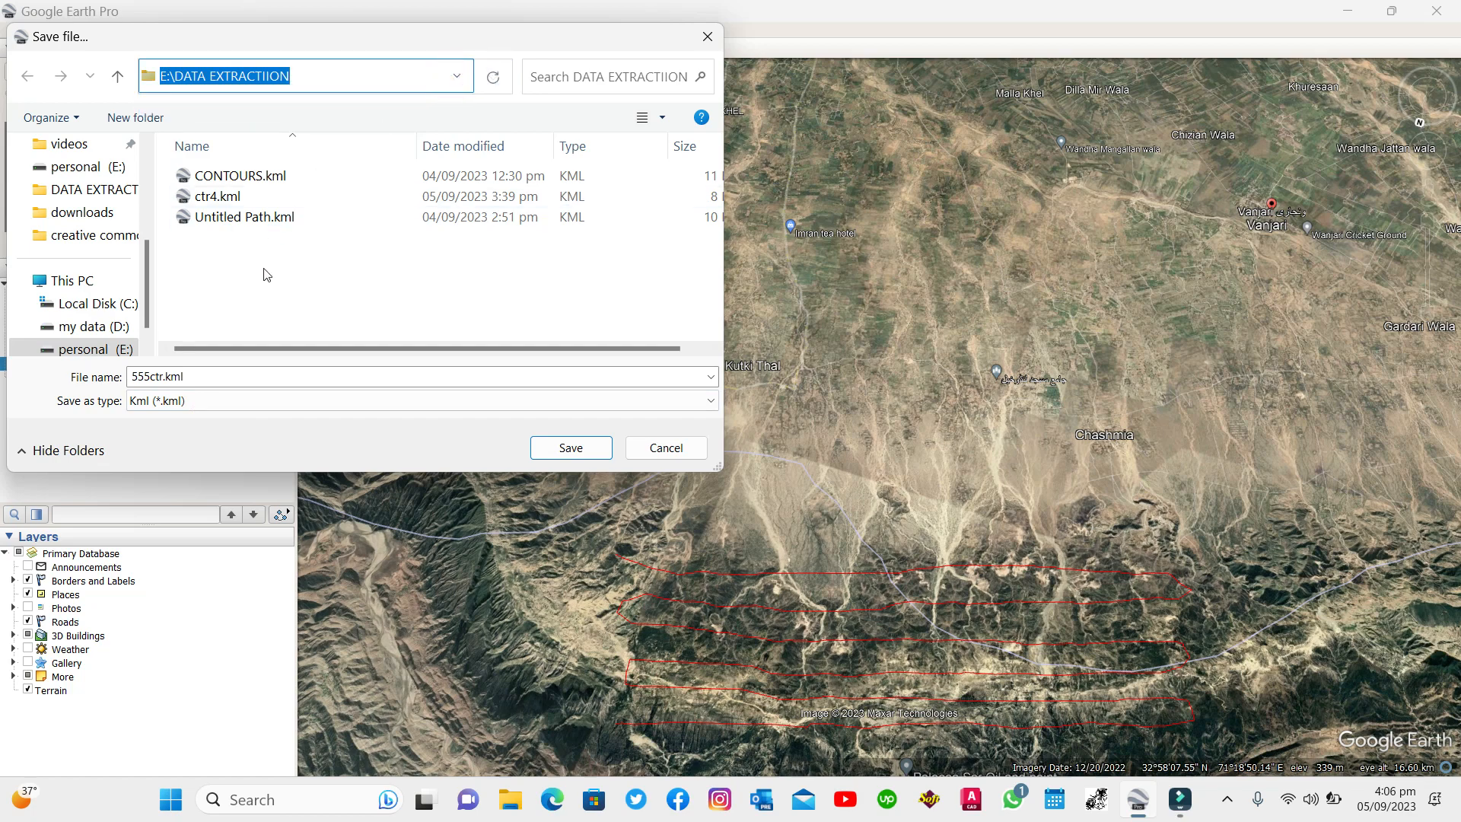
pyautogui.click(554, 447)
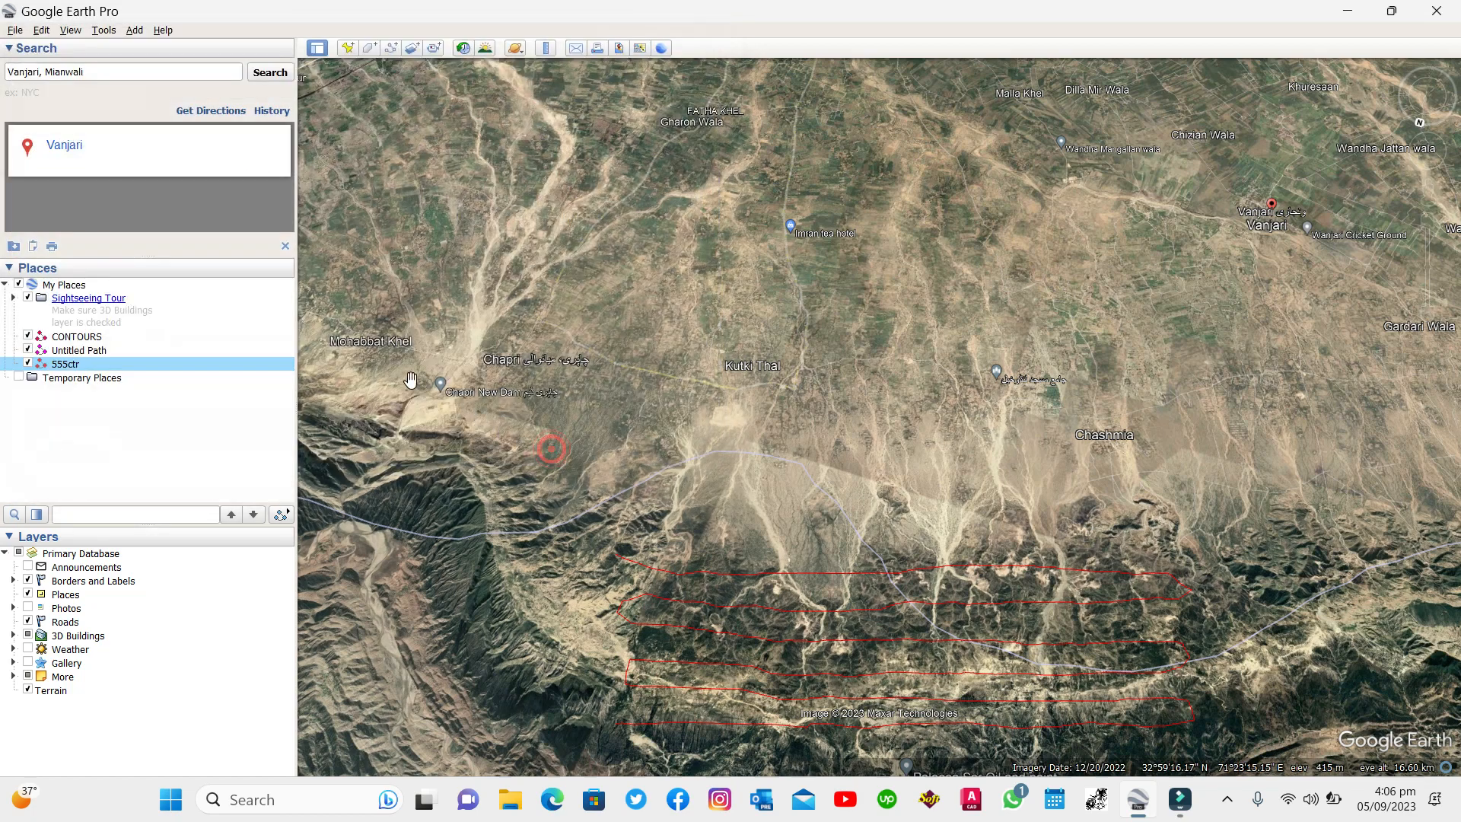
# - Switch to Microsoft Edge, search the web for gps visualizer, and open the gpsvisualizer.com website
pyautogui.click(1348, 11)
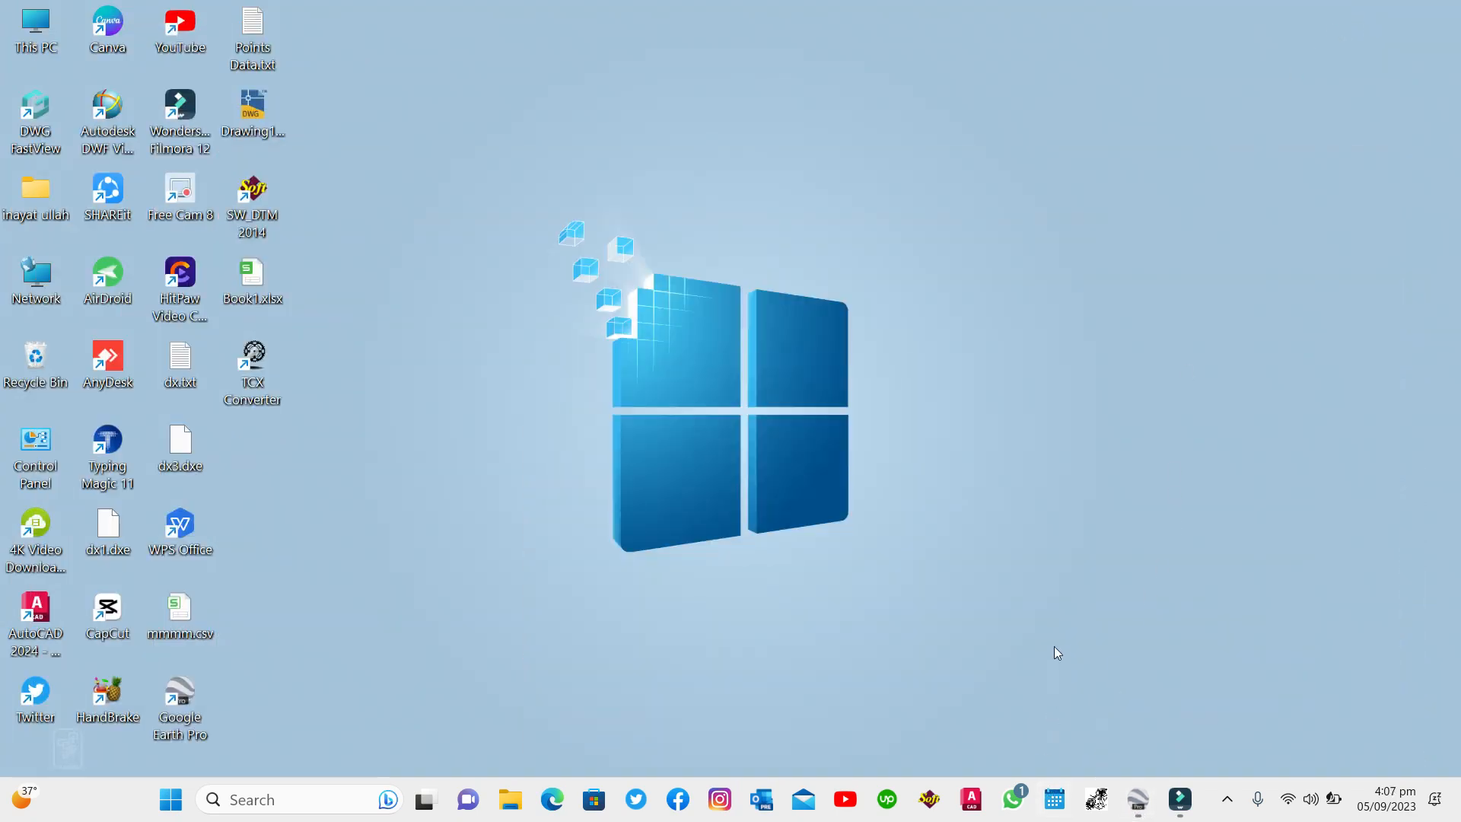
pyautogui.click(549, 802)
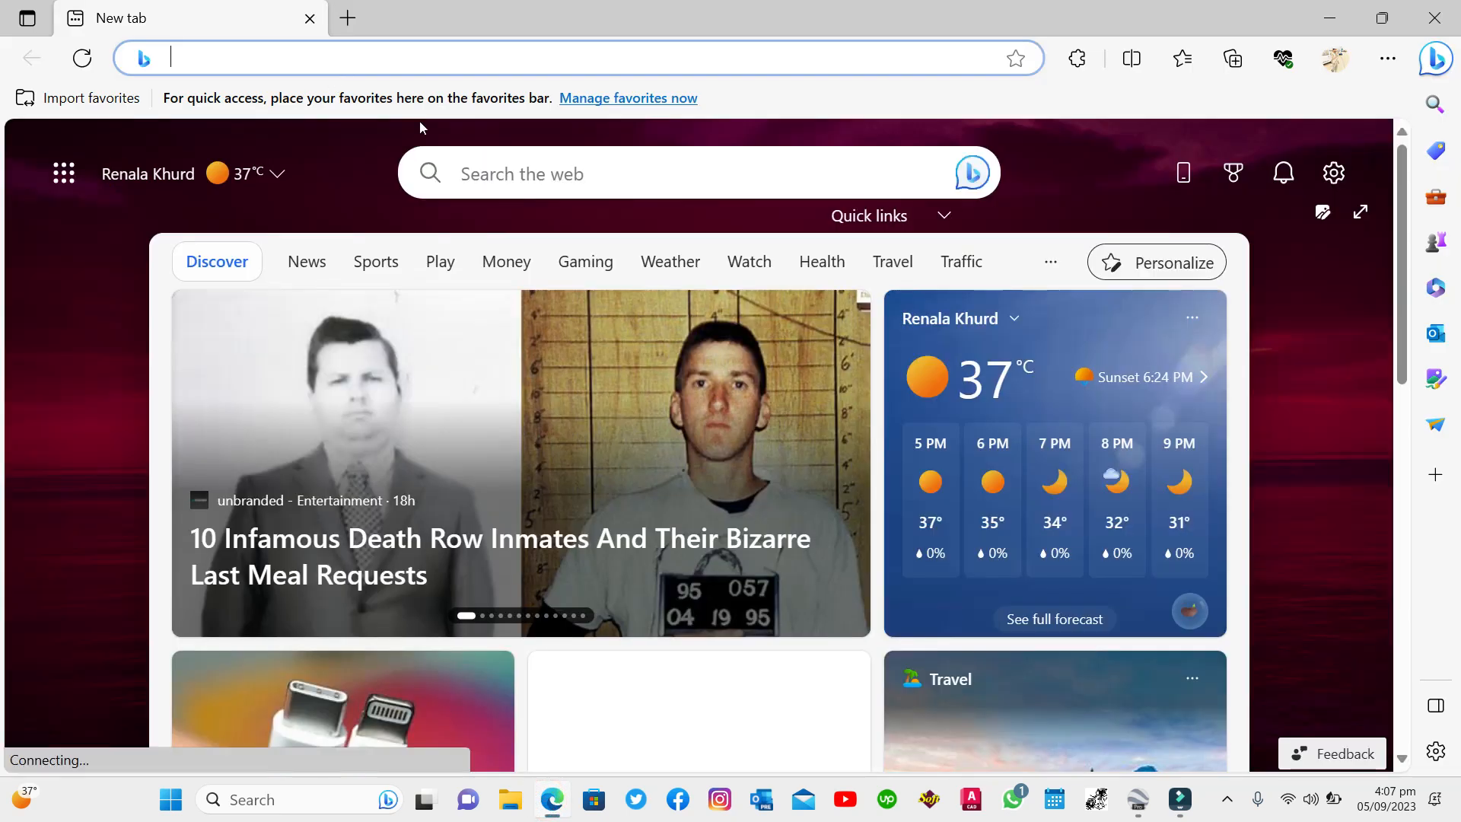
pyautogui.click(497, 184)
pyautogui.write('gps')
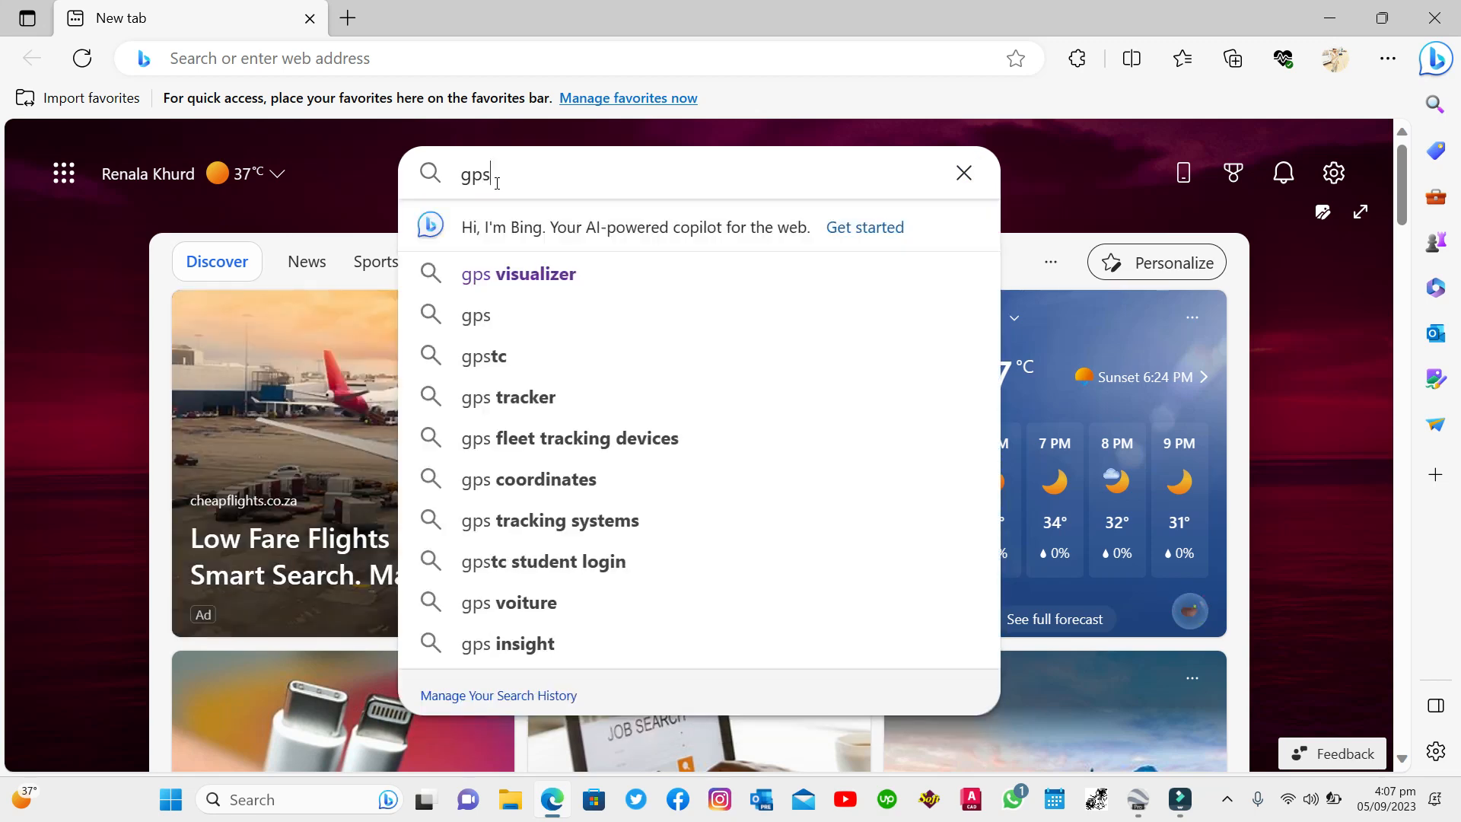
pyautogui.click(564, 283)
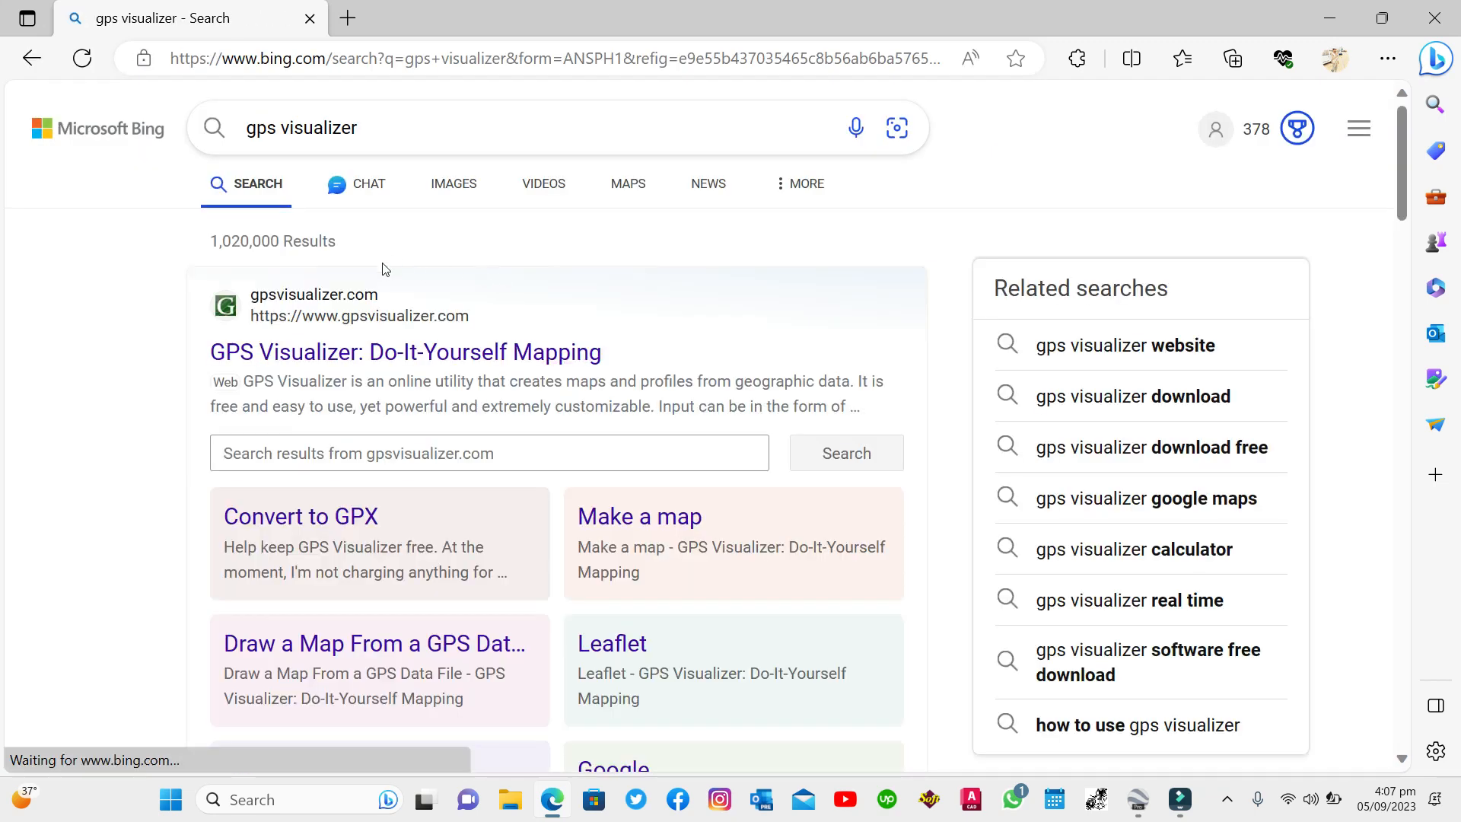
pyautogui.click(372, 351)
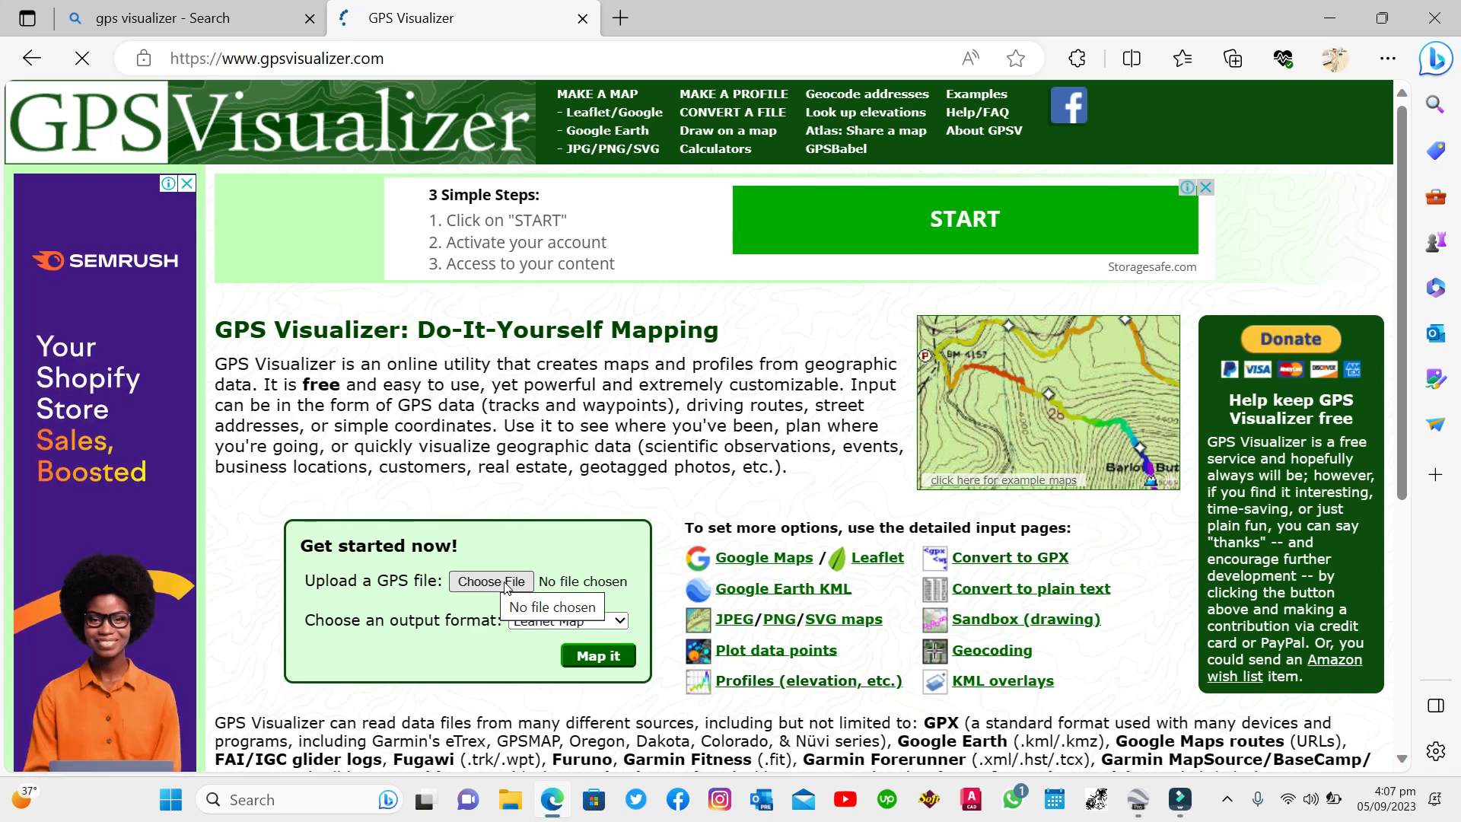
# - Open the Convert to GPX form and choose 555ctr.kml as the first file to upload
pyautogui.click(1010, 560)
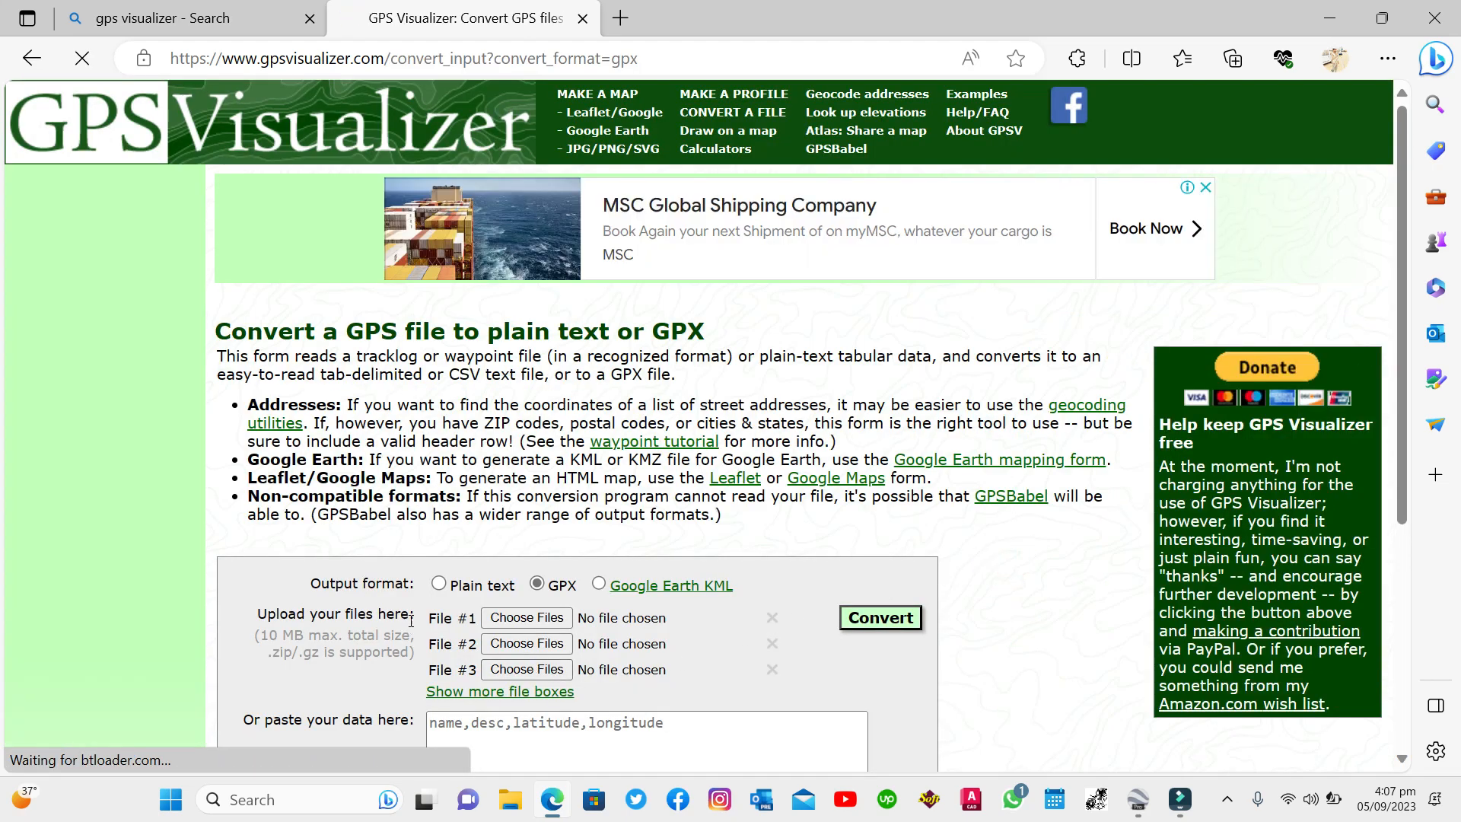
pyautogui.click(521, 620)
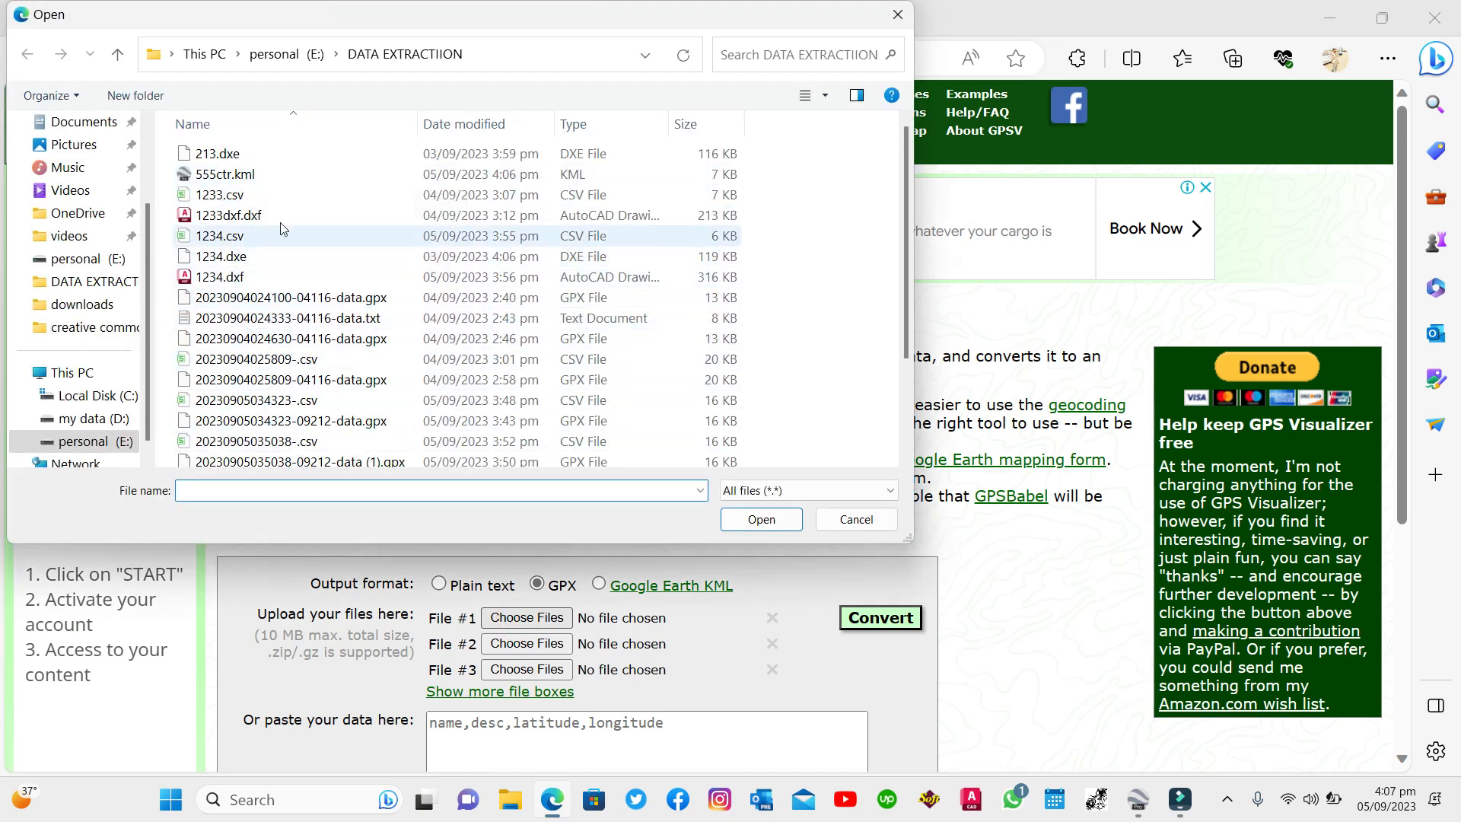
pyautogui.click(293, 174)
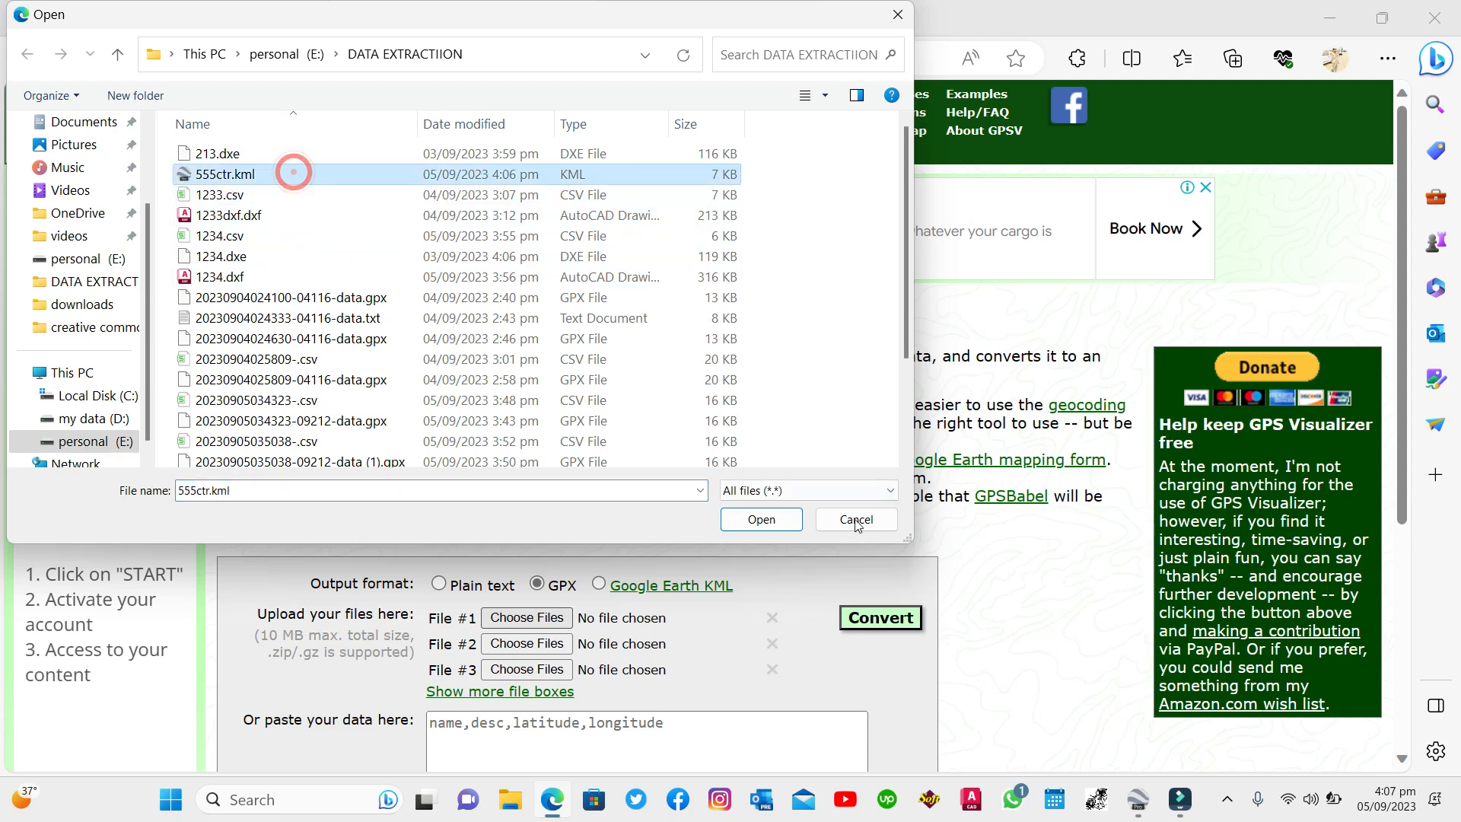
pyautogui.click(745, 525)
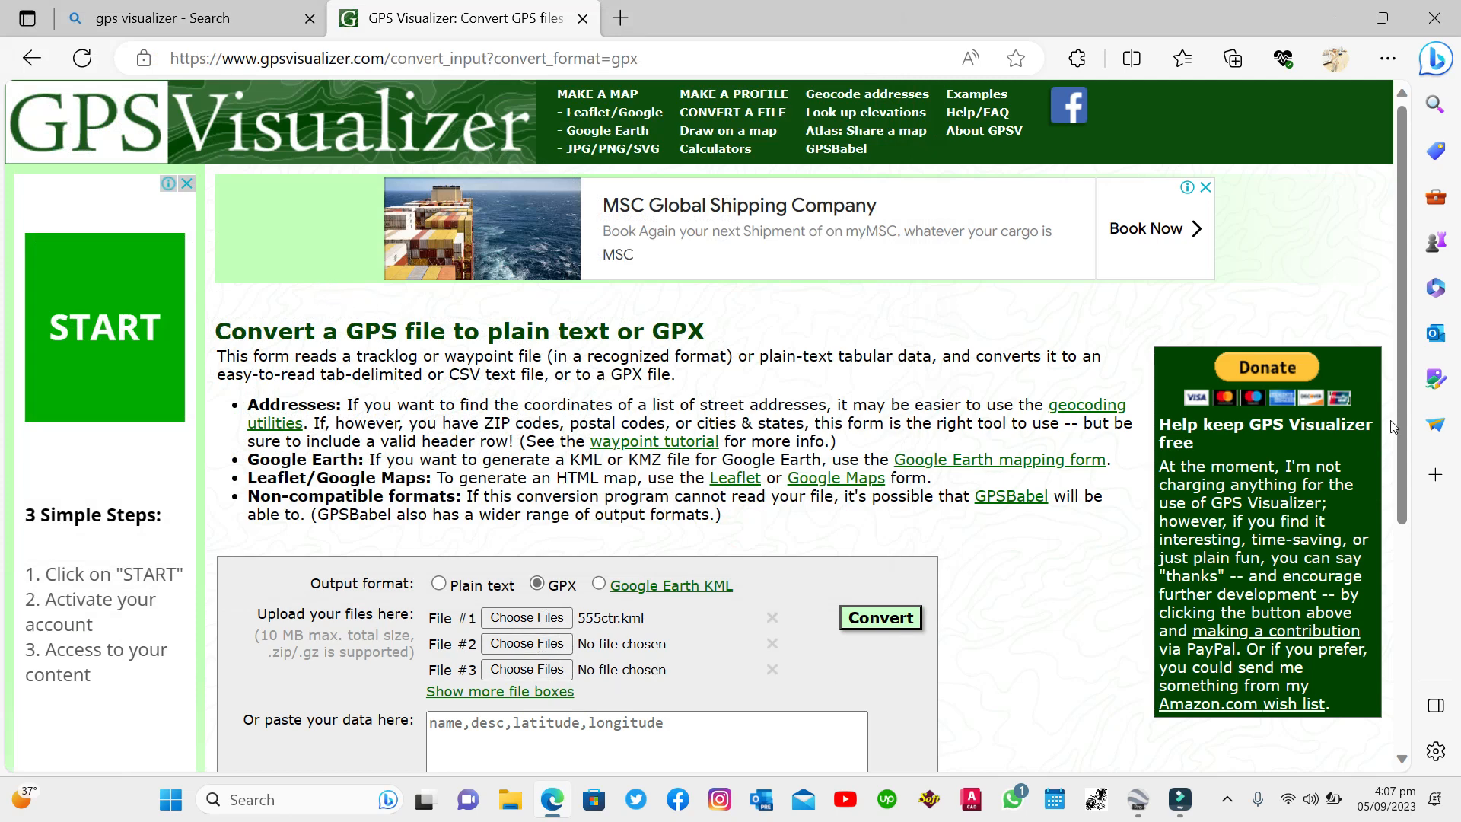
# - Add DEM elevation data from the best available source and convert the uploaded file to GPX
pyautogui.scroll(-3, 1398, 446)
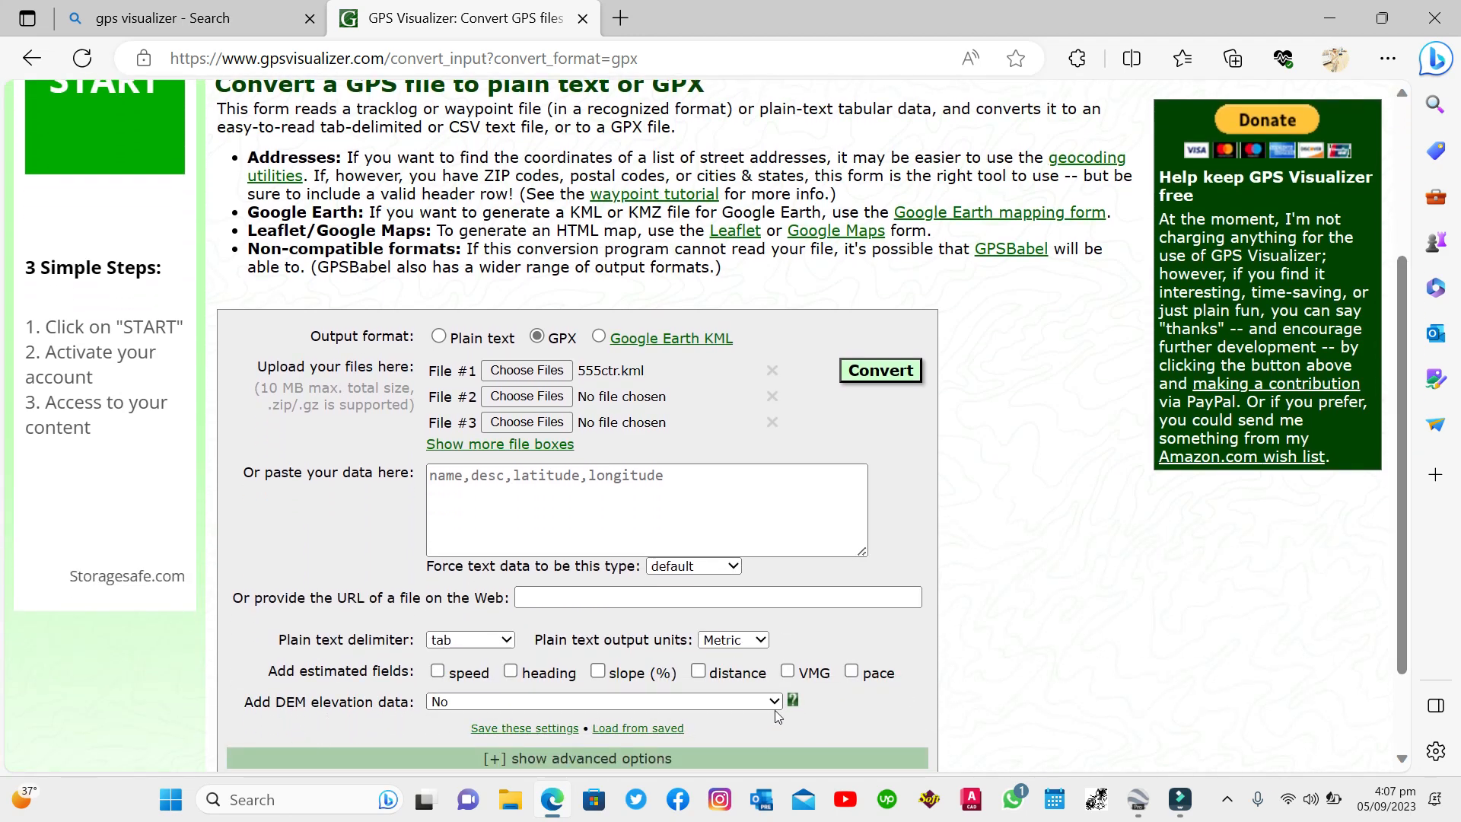
pyautogui.click(774, 703)
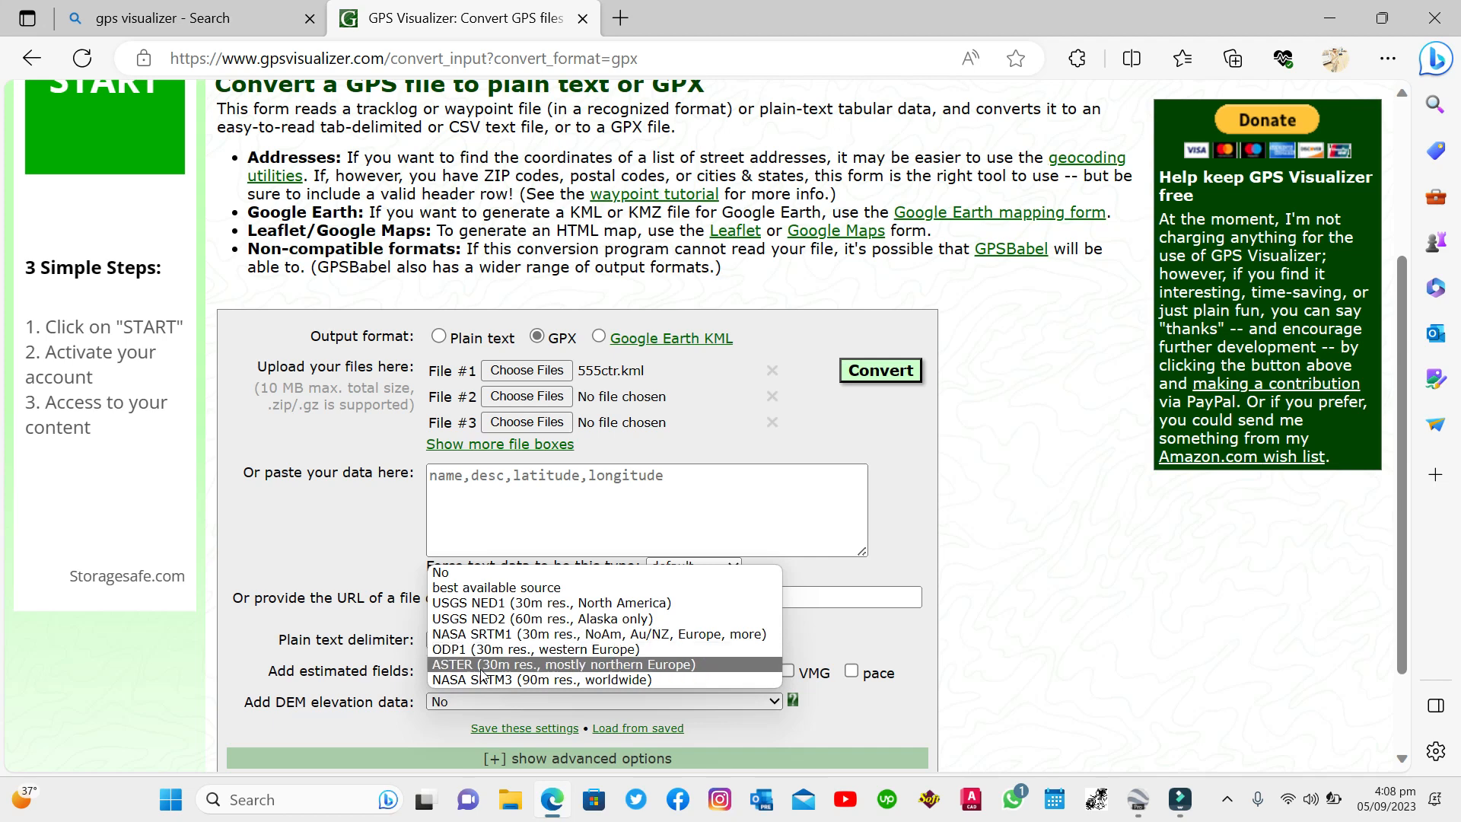
pyautogui.click(515, 588)
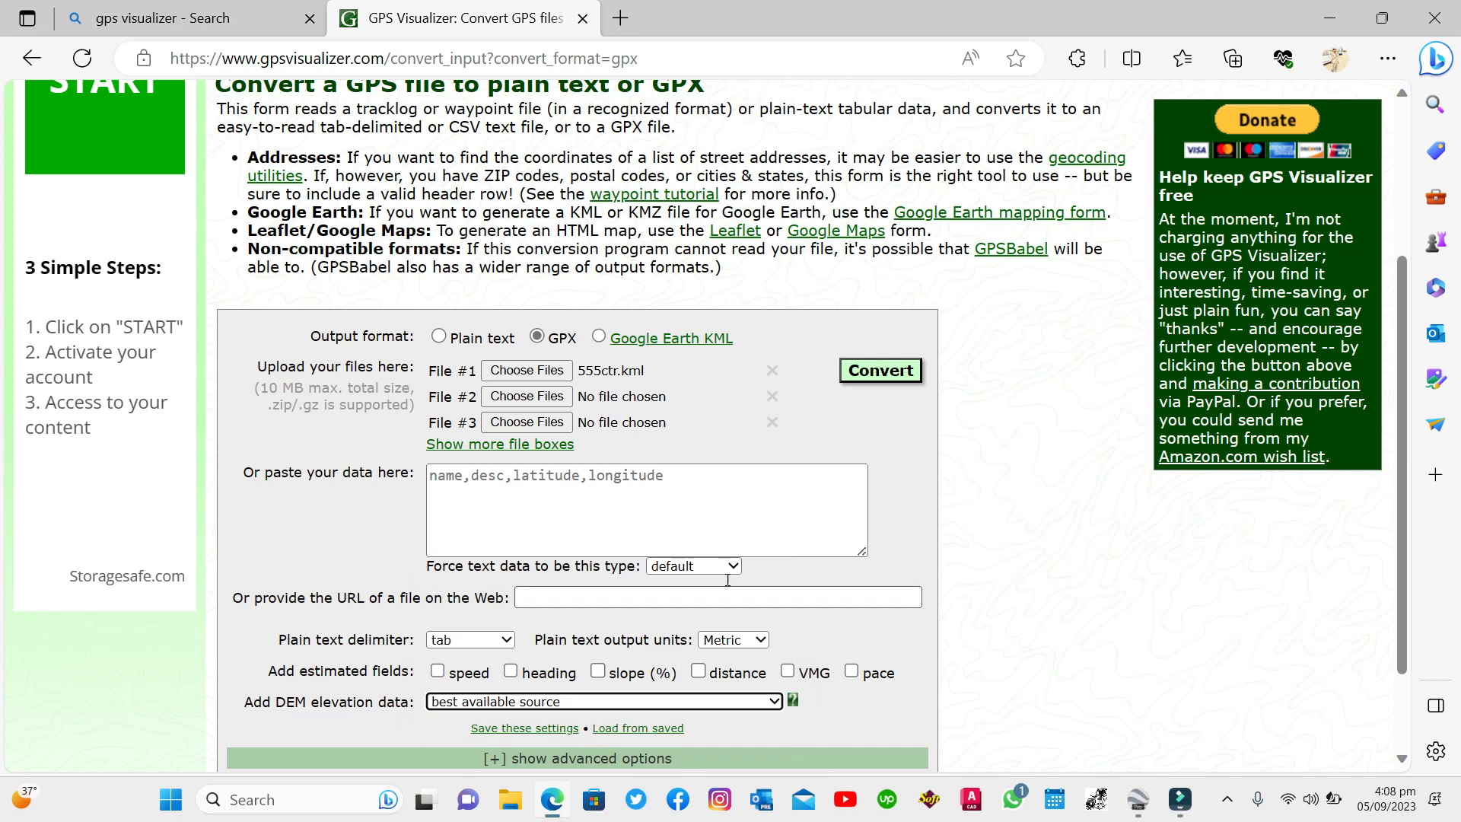
pyautogui.click(871, 378)
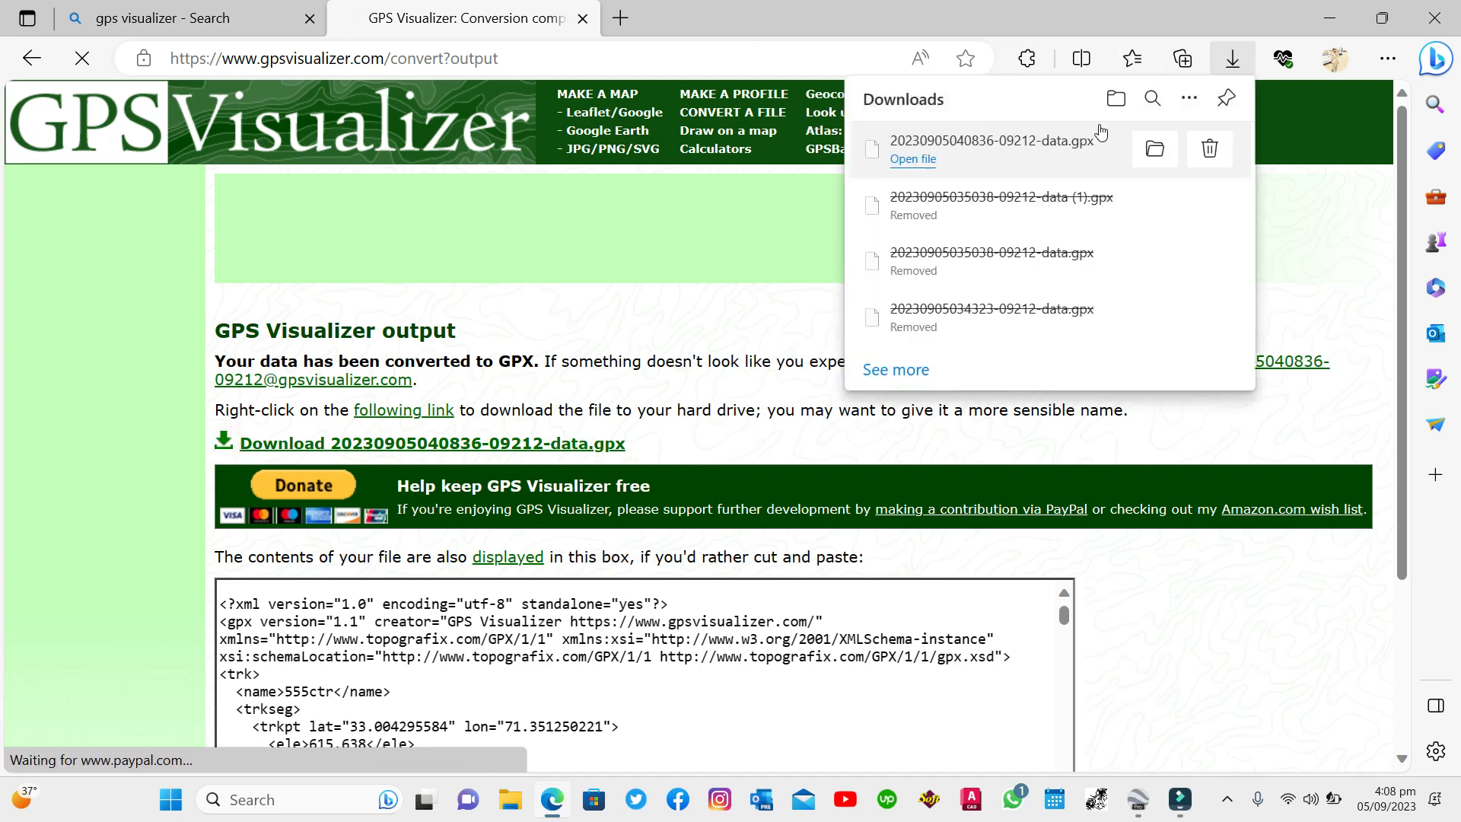
# - Move the newly downloaded GPX file from the downloads folder to the DATA EXTRACTIION folder on drive E
pyautogui.click(1148, 151)
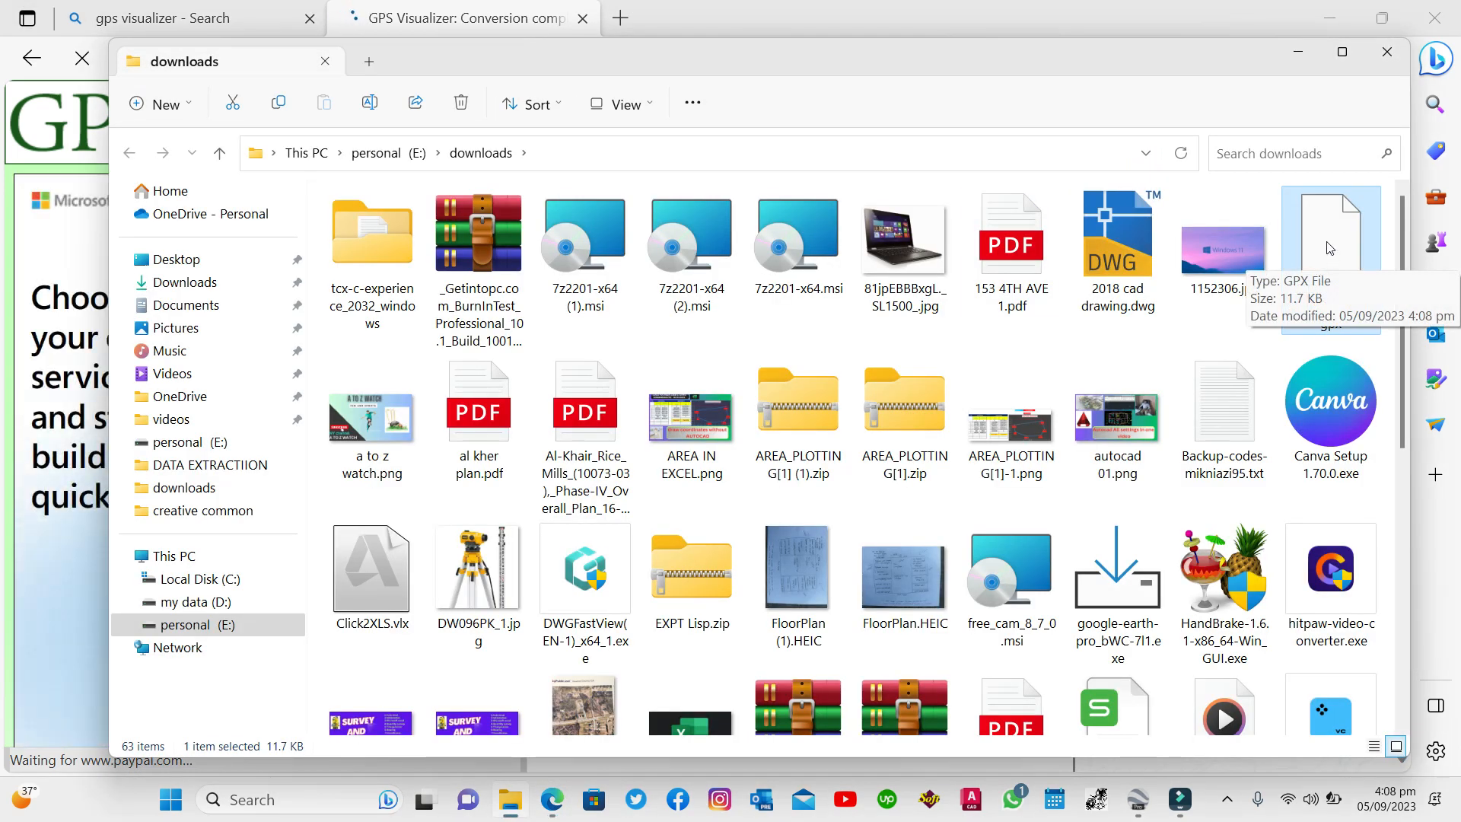
pyautogui.click(232, 103)
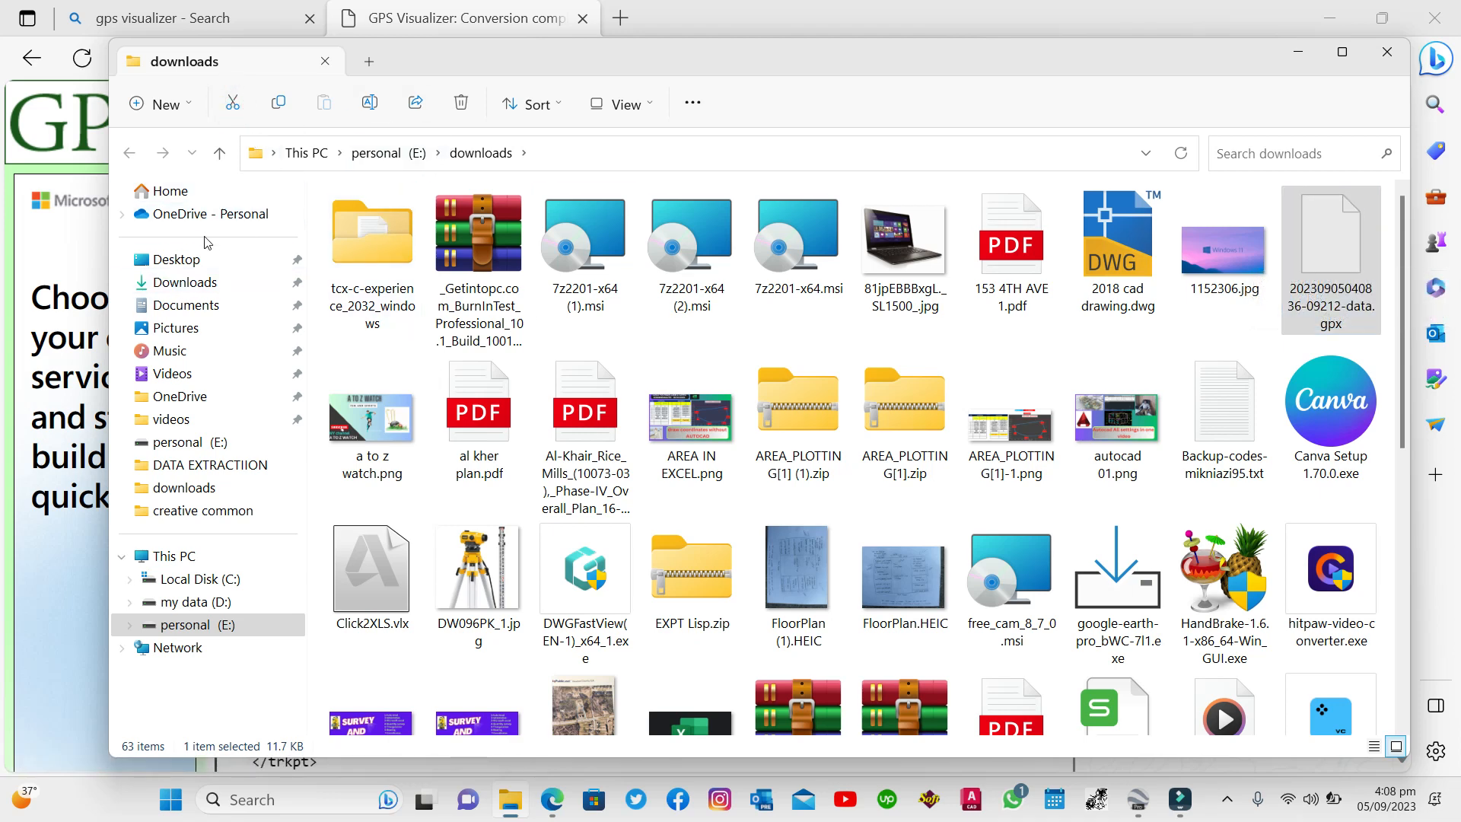
pyautogui.click(228, 627)
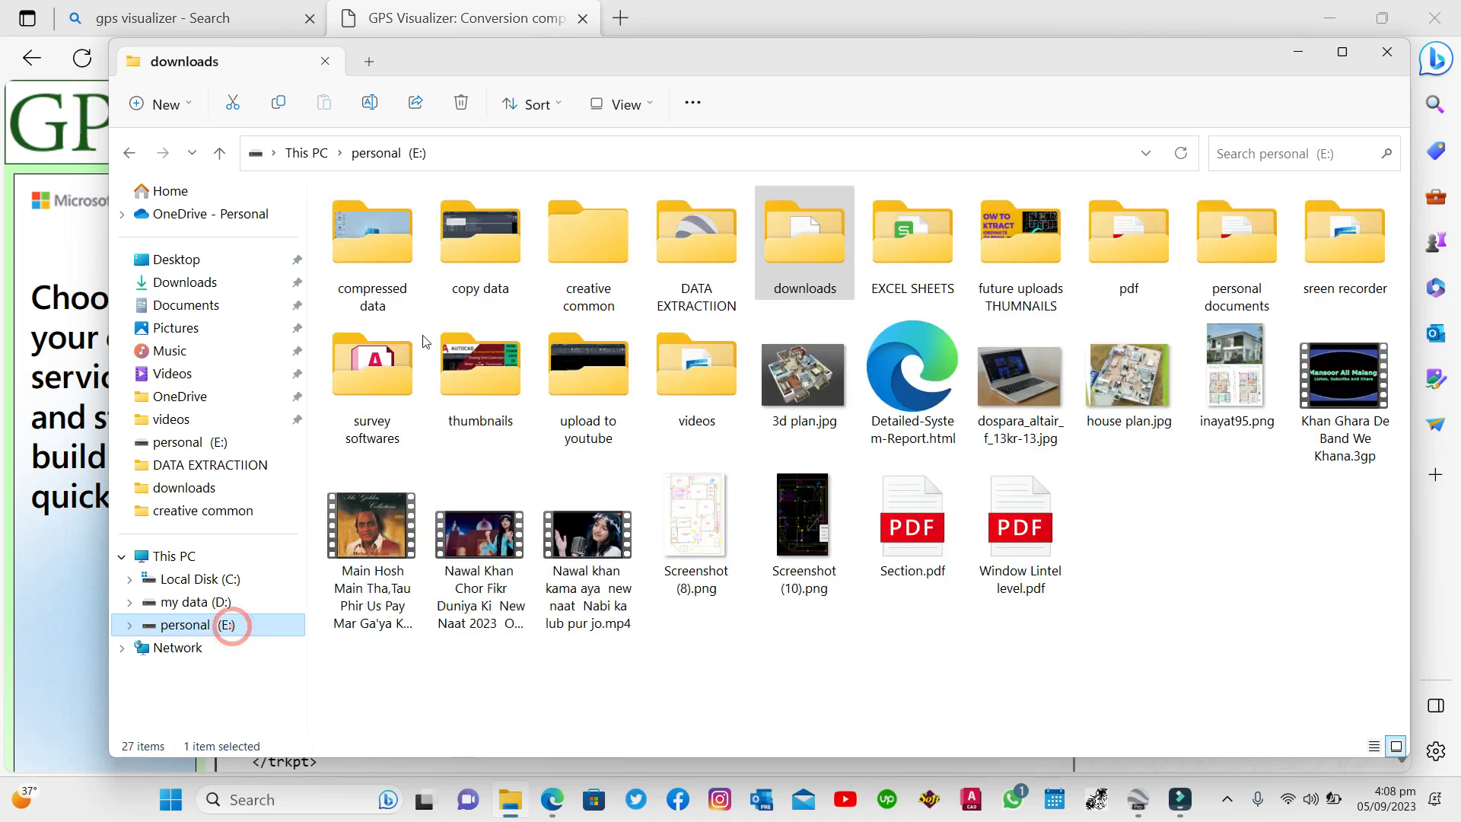
pyautogui.click(685, 272)
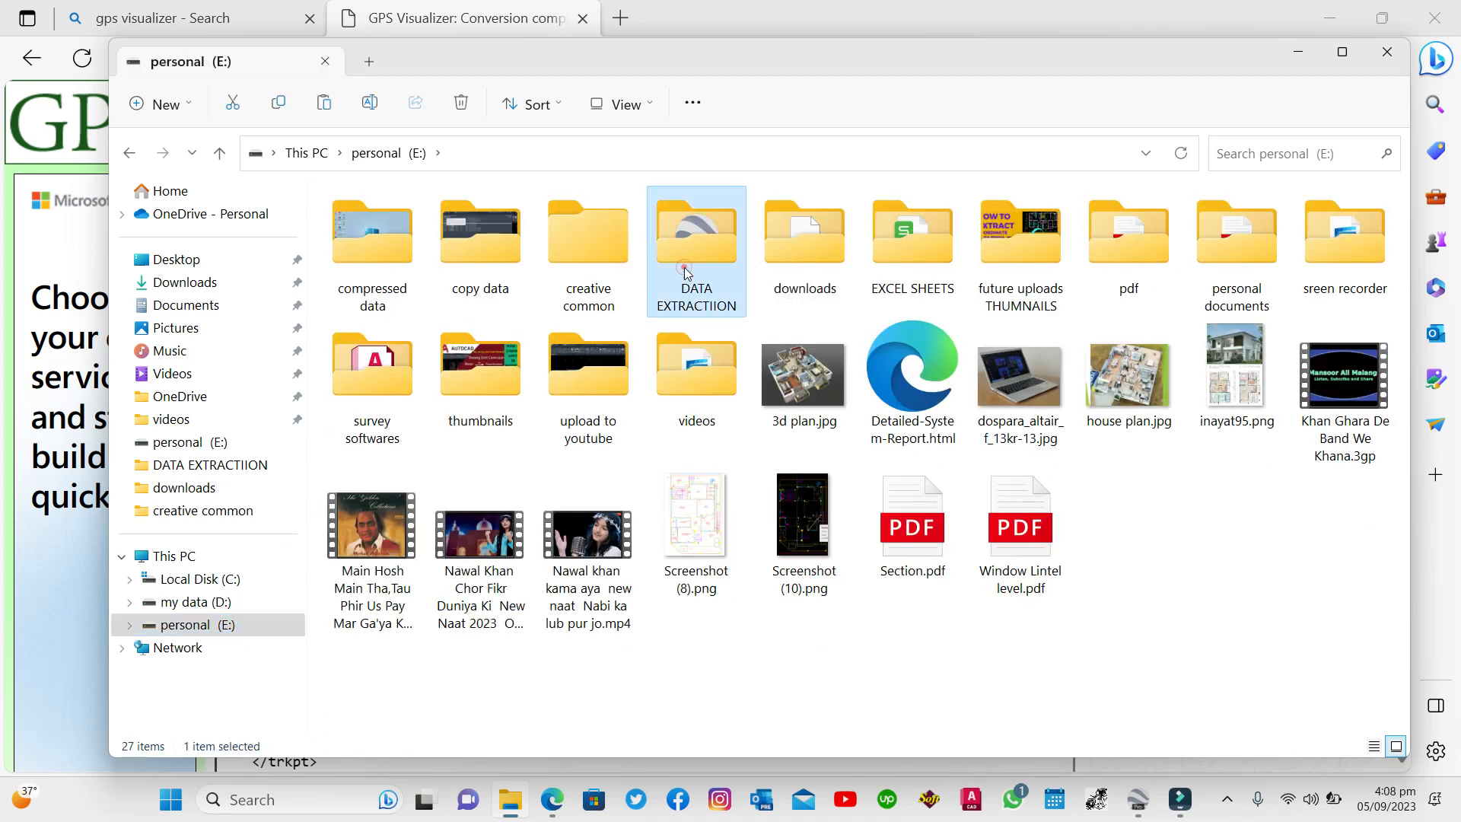
pyautogui.doubleClick(685, 272)
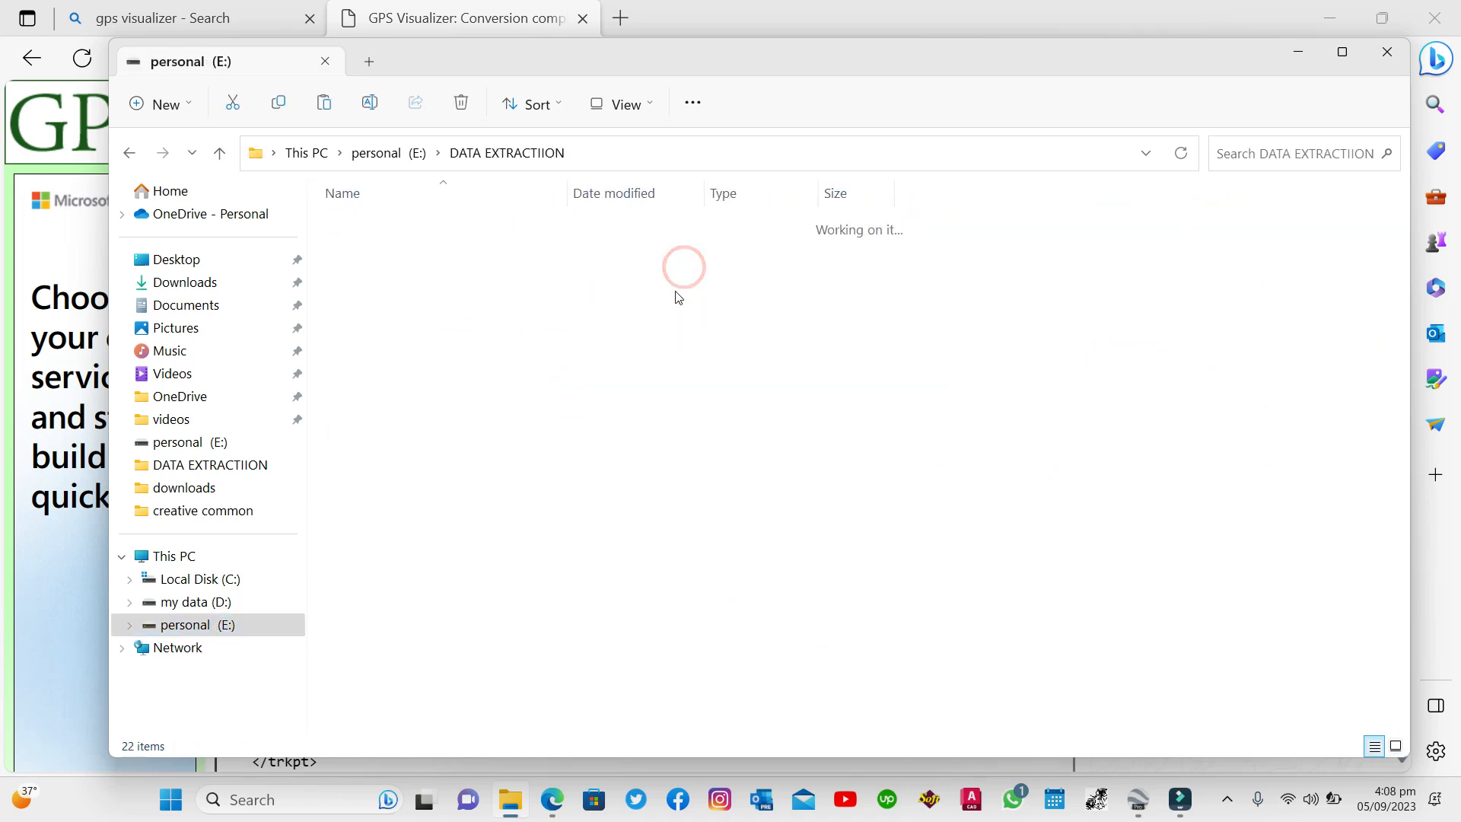
pyautogui.rightClick(517, 689)
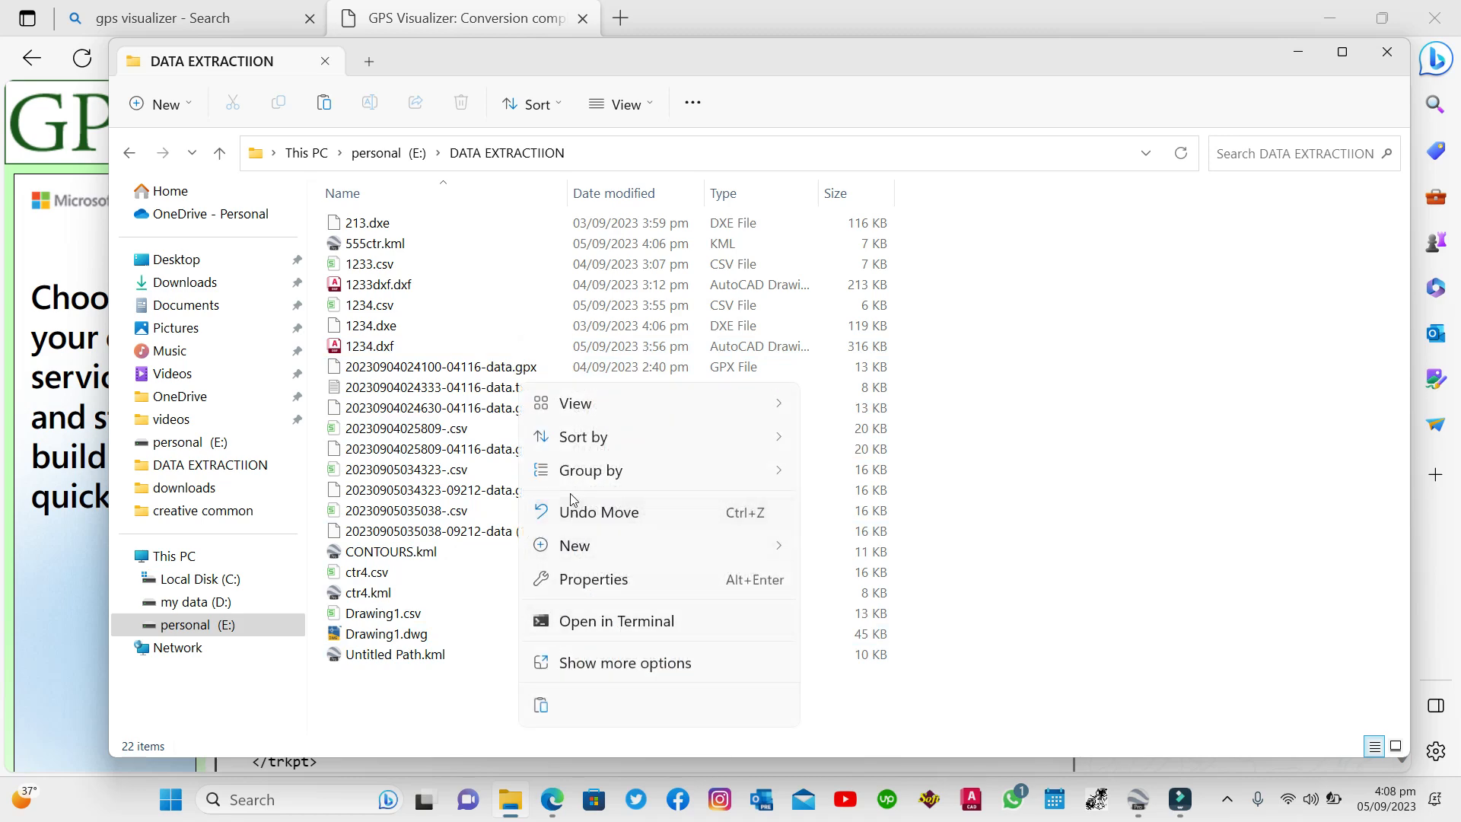
pyautogui.click(541, 703)
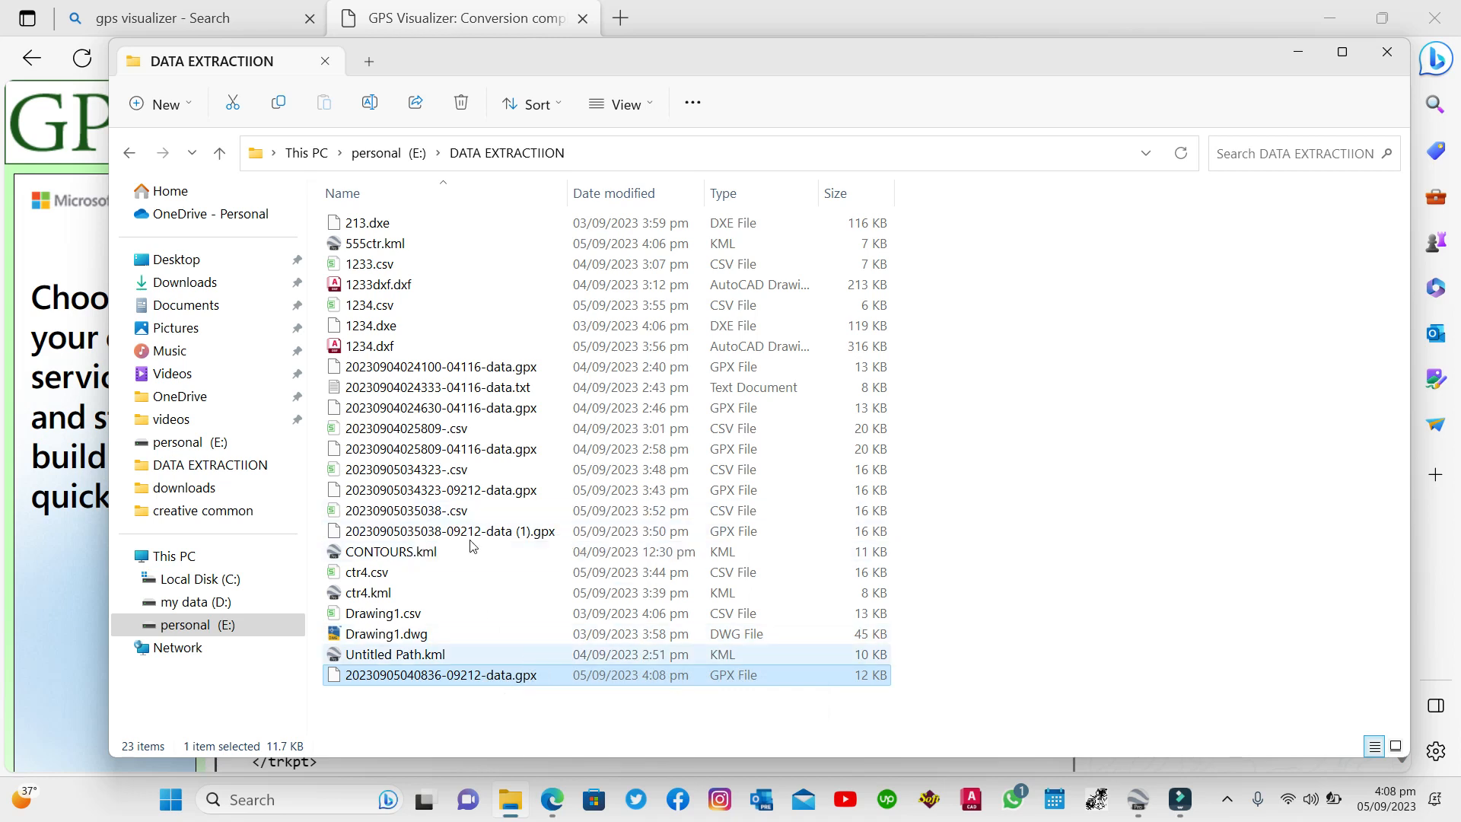
# - Rename the moved GPX file as 555.gpx
pyautogui.click(381, 106)
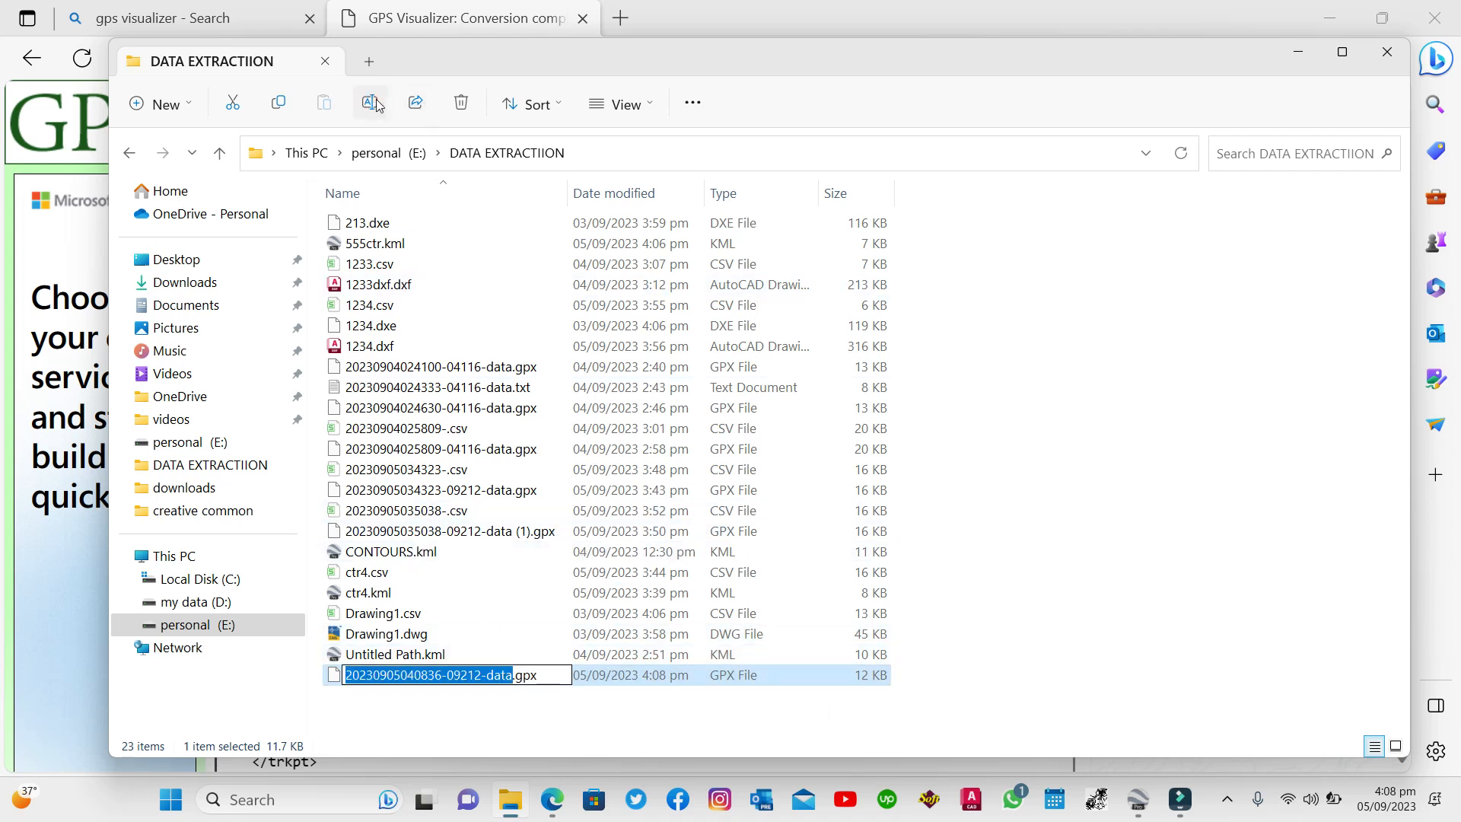
pyautogui.write('555')
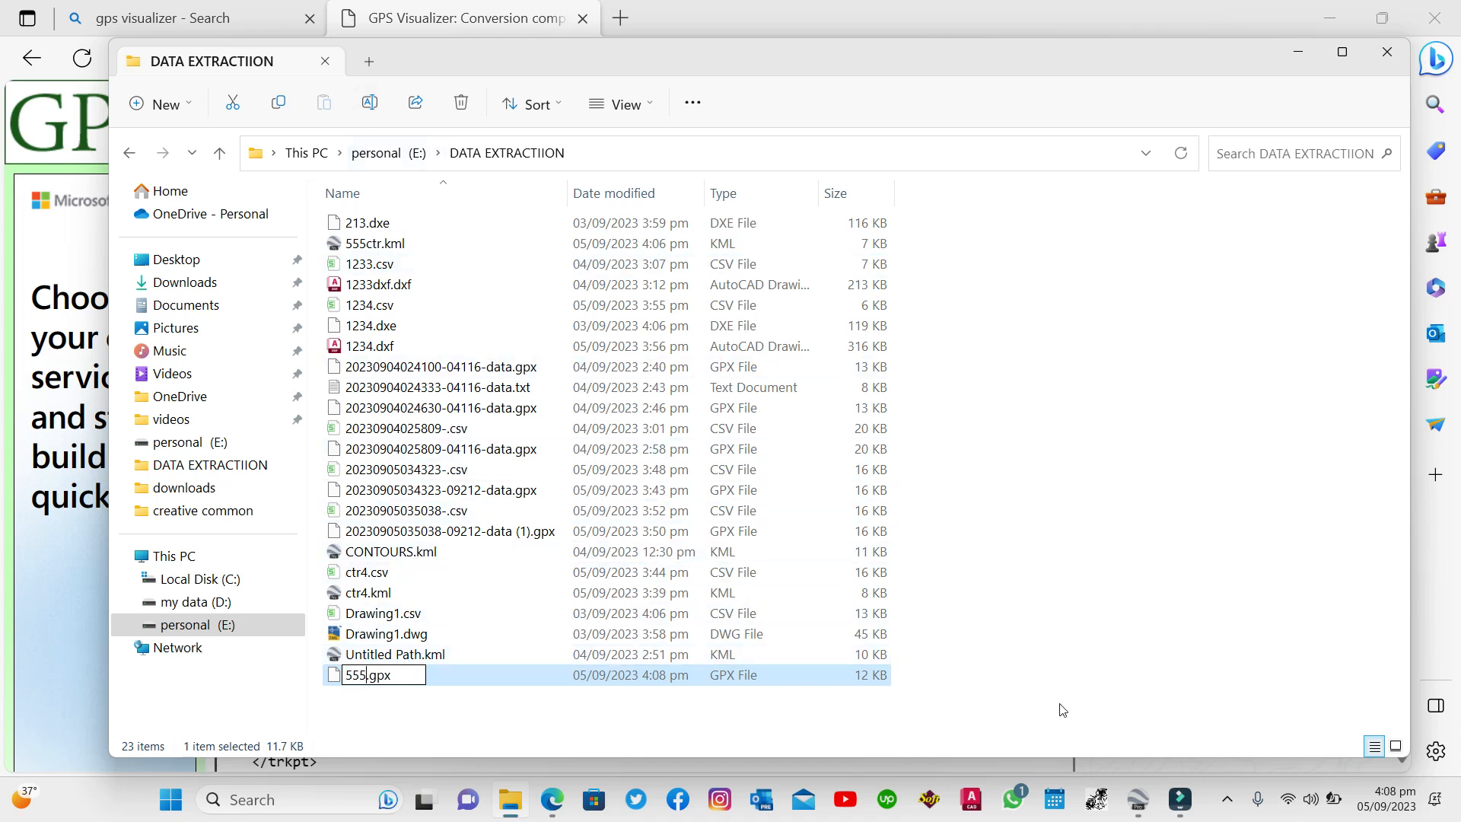
pyautogui.click(1085, 707)
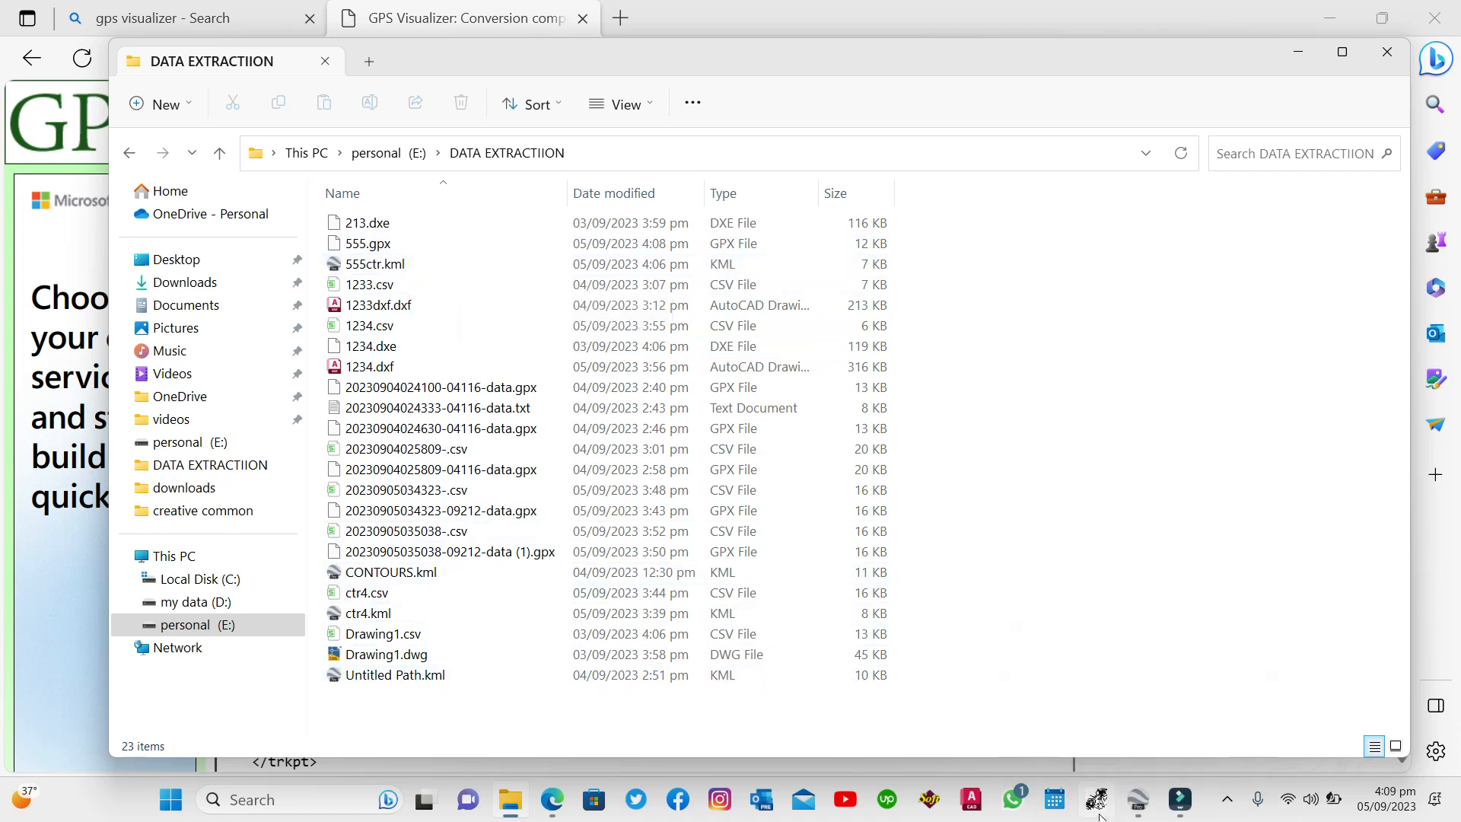
# - Launch TCX Converter and open 555.gpx from the DATA EXTRACTIION folder
pyautogui.click(349, 803)
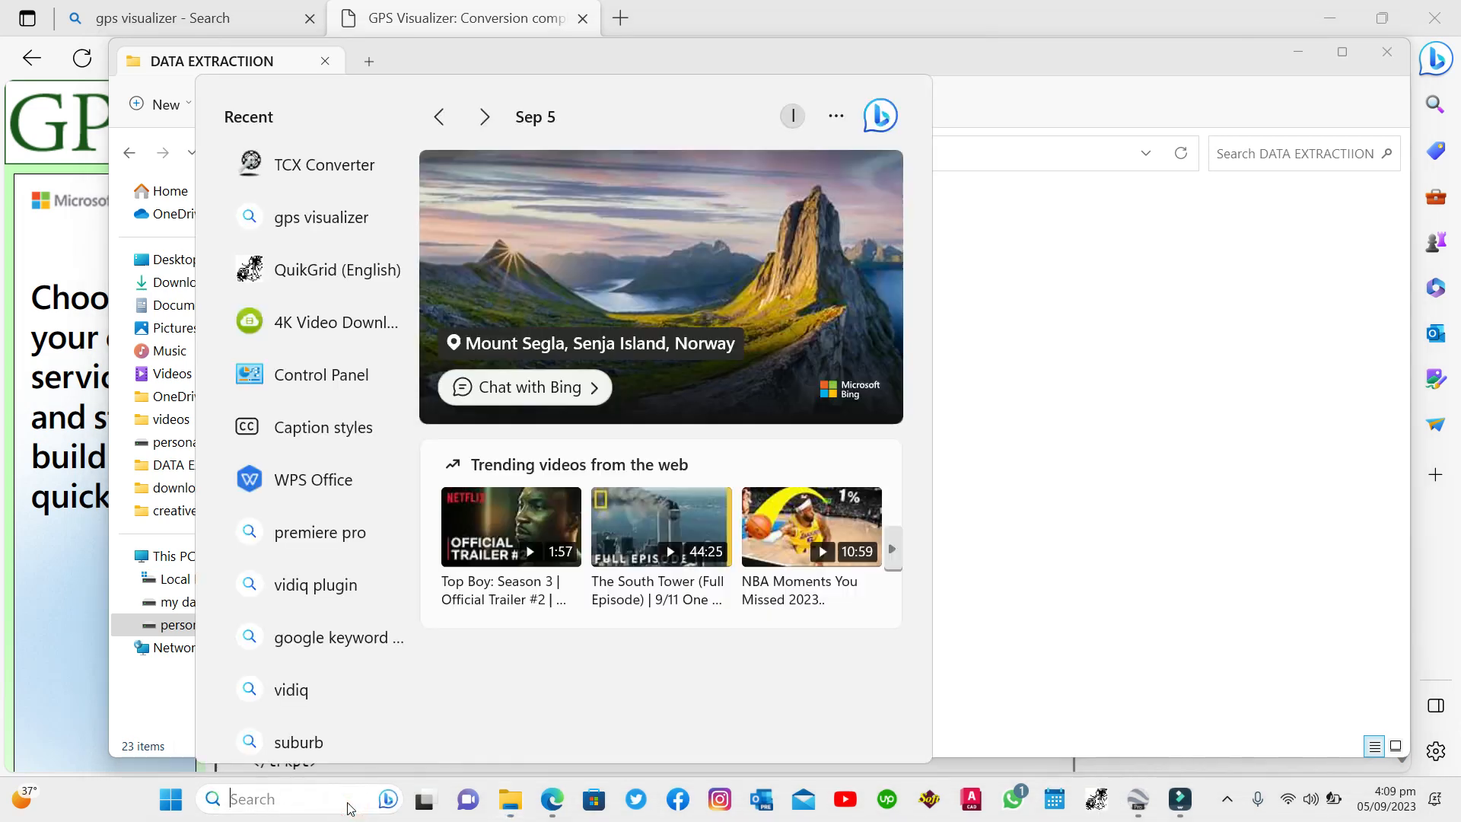
pyautogui.write('tcx')
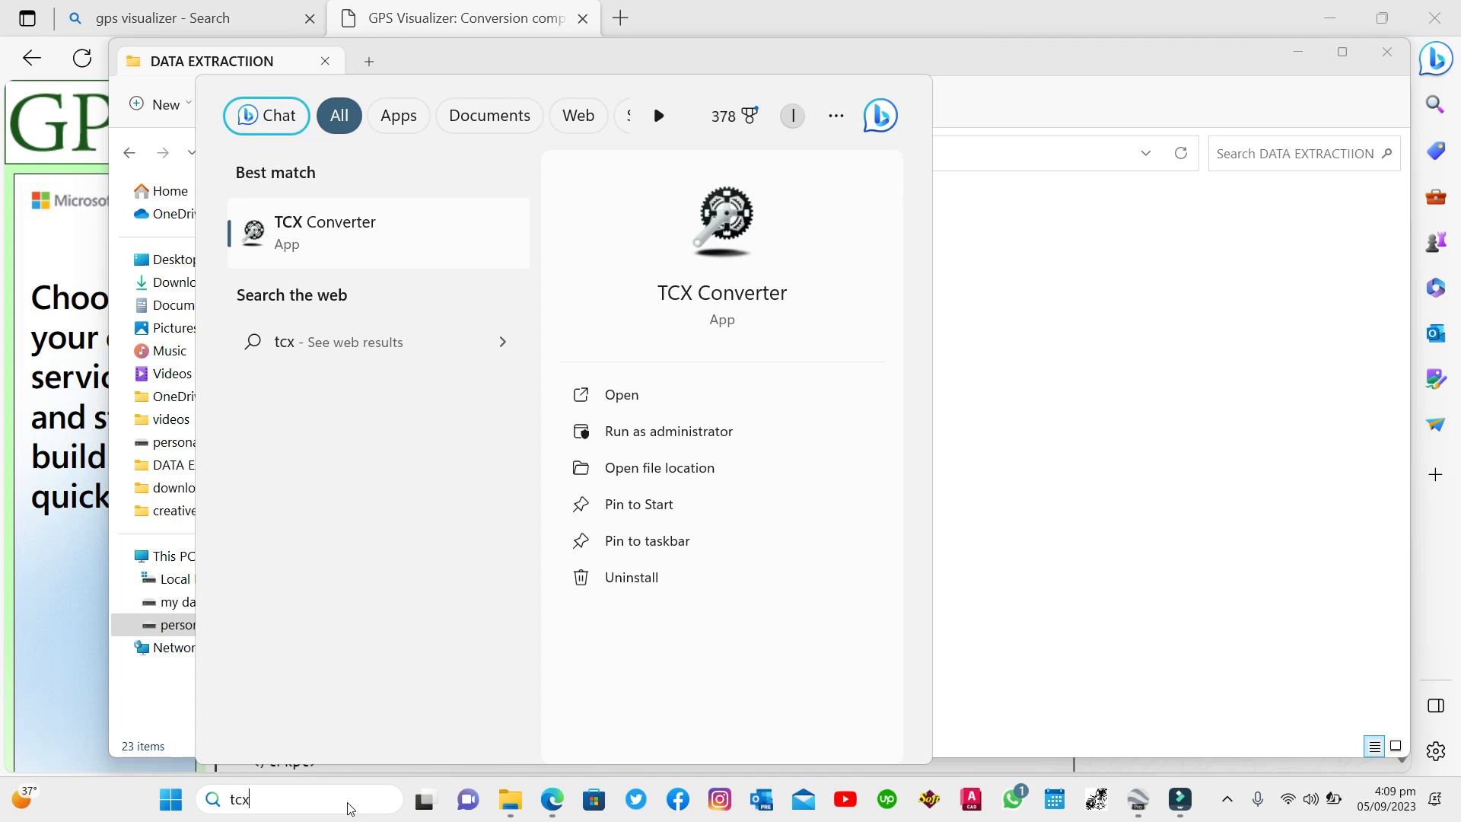
pyautogui.click(376, 239)
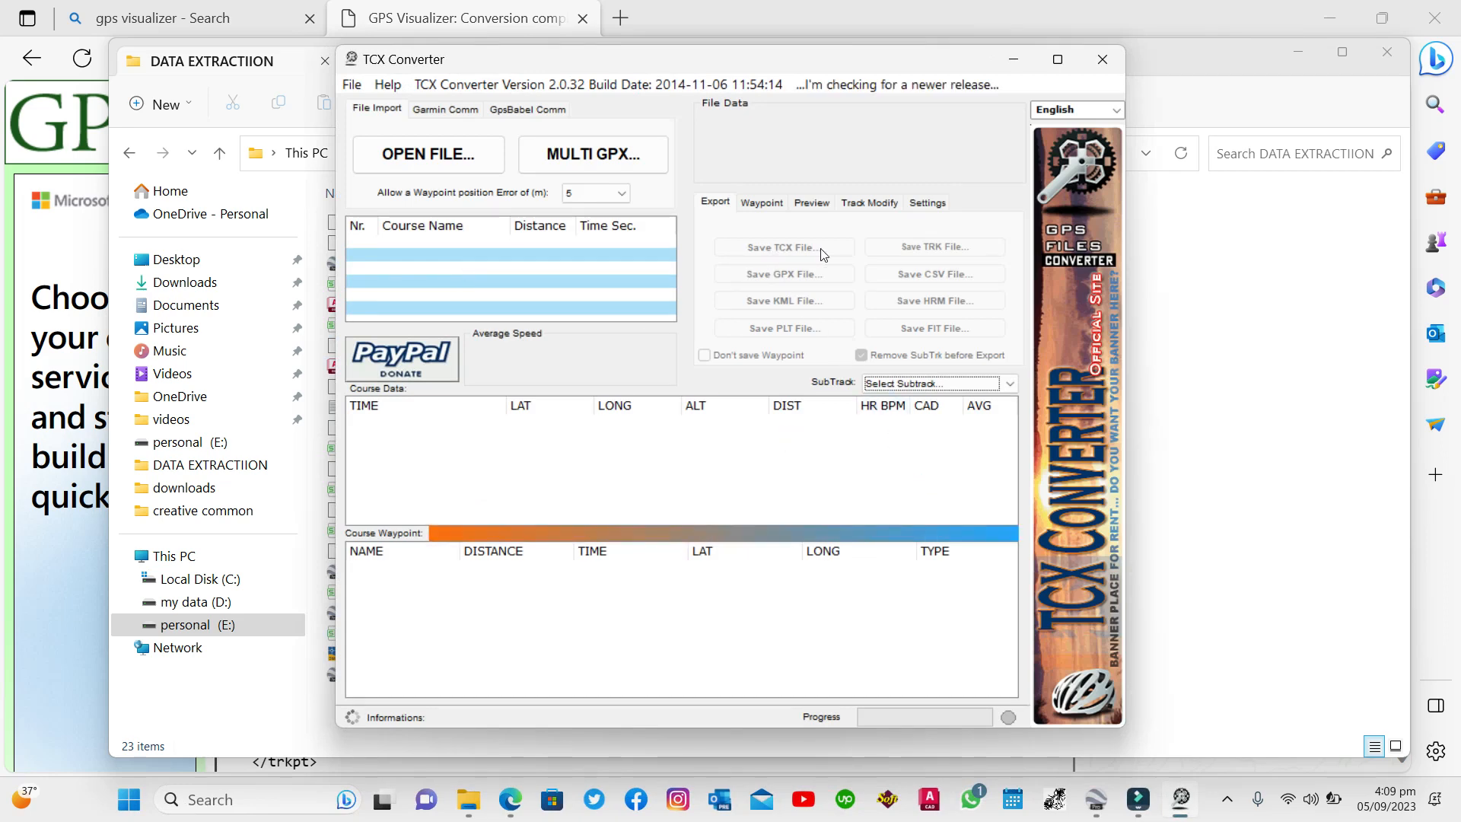
pyautogui.click(443, 156)
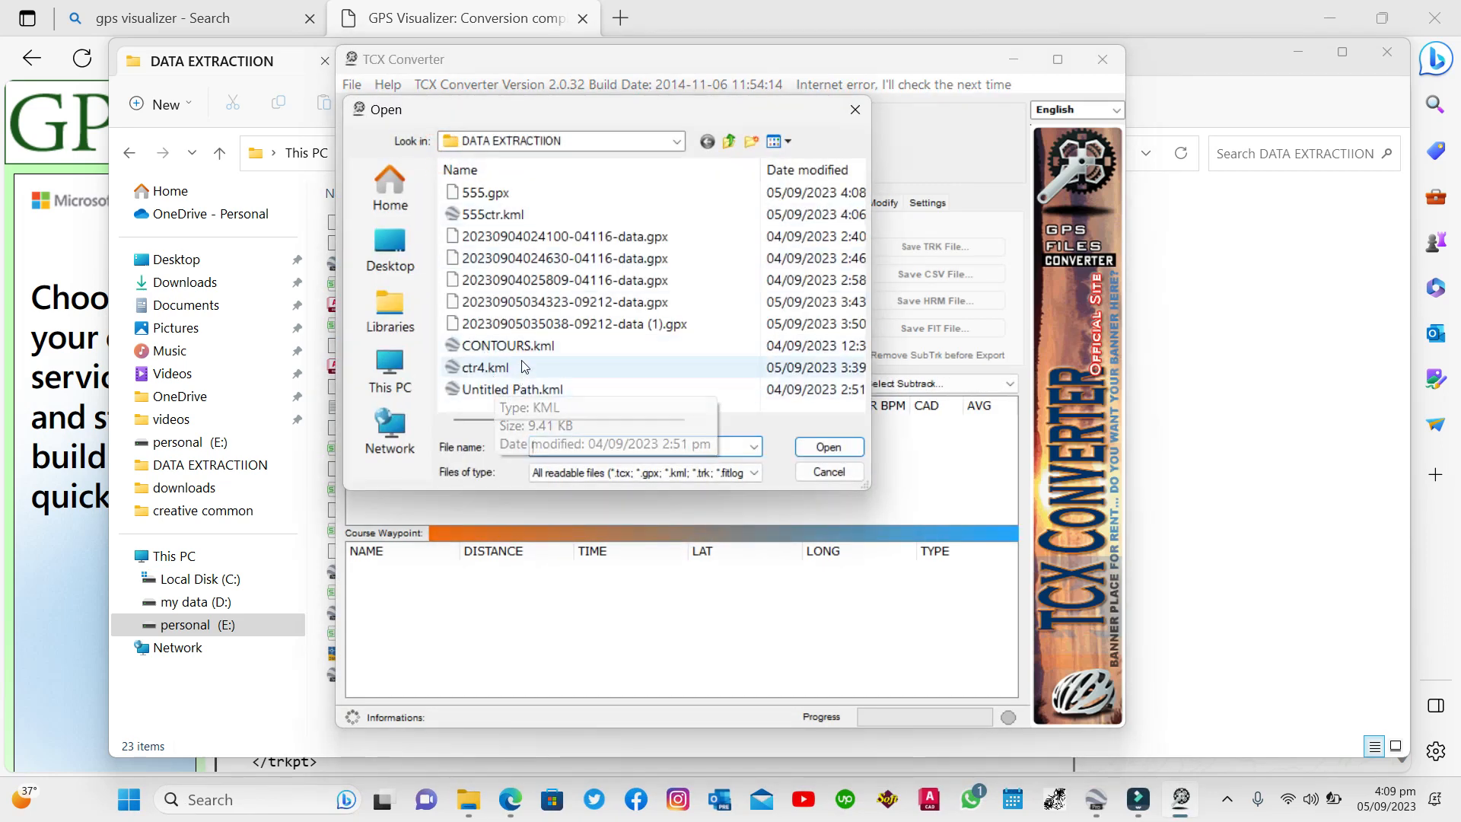
pyautogui.click(481, 199)
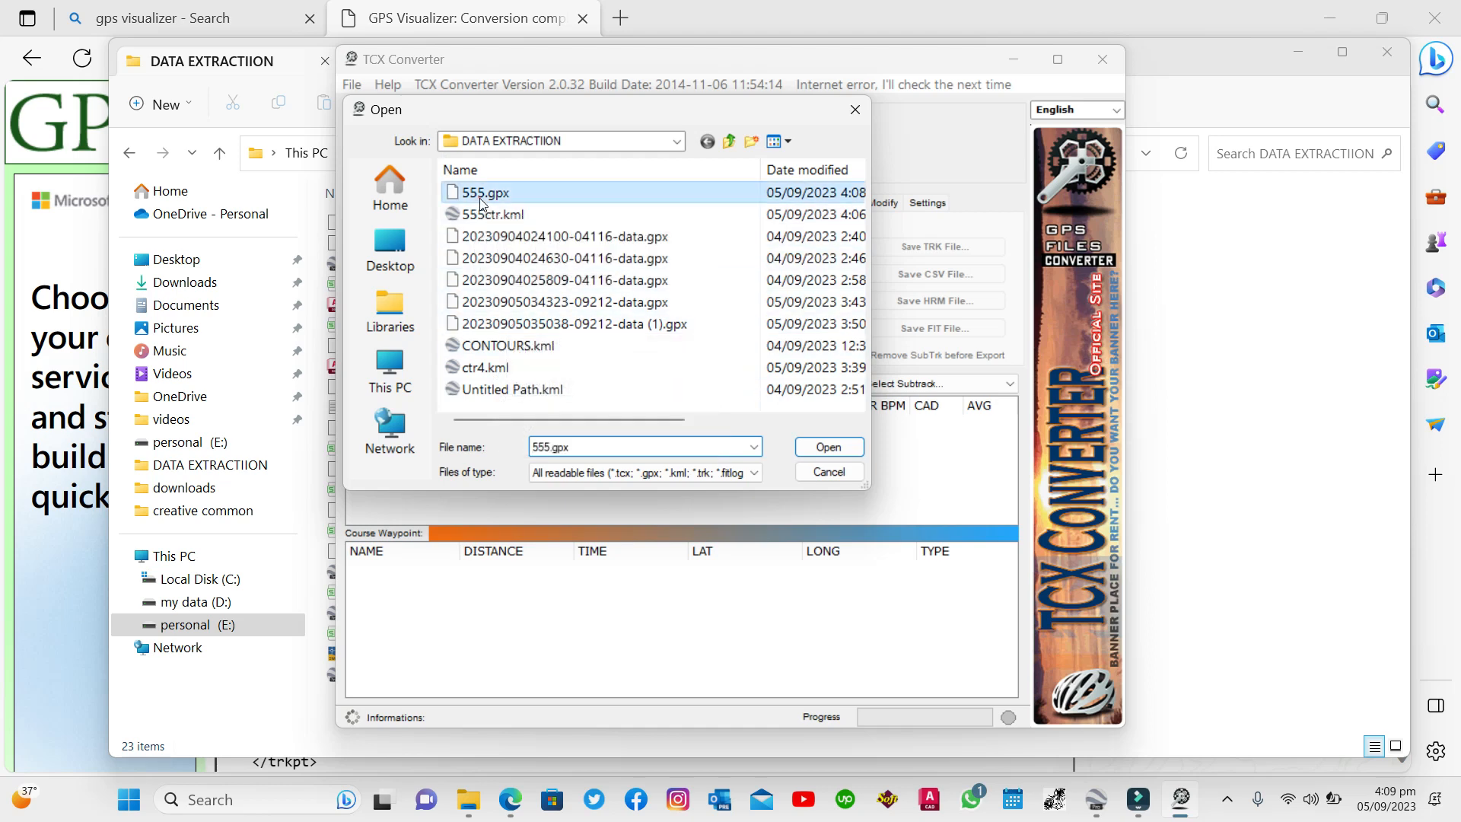
pyautogui.click(808, 449)
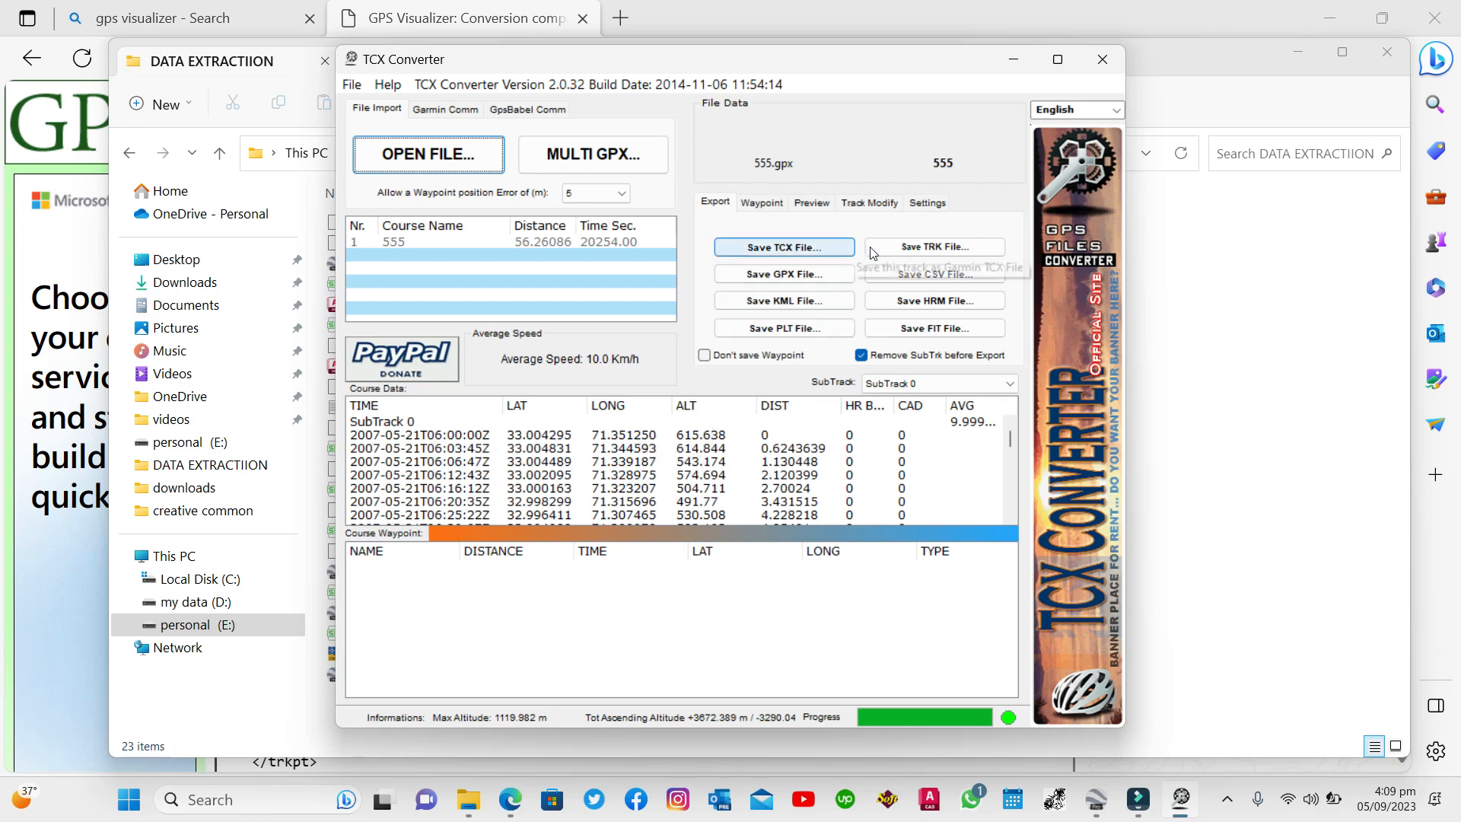
# - Export the track as 555.csv in DATA EXTRACTIION with commas as cell separators, and close TCX Converter
pyautogui.click(954, 276)
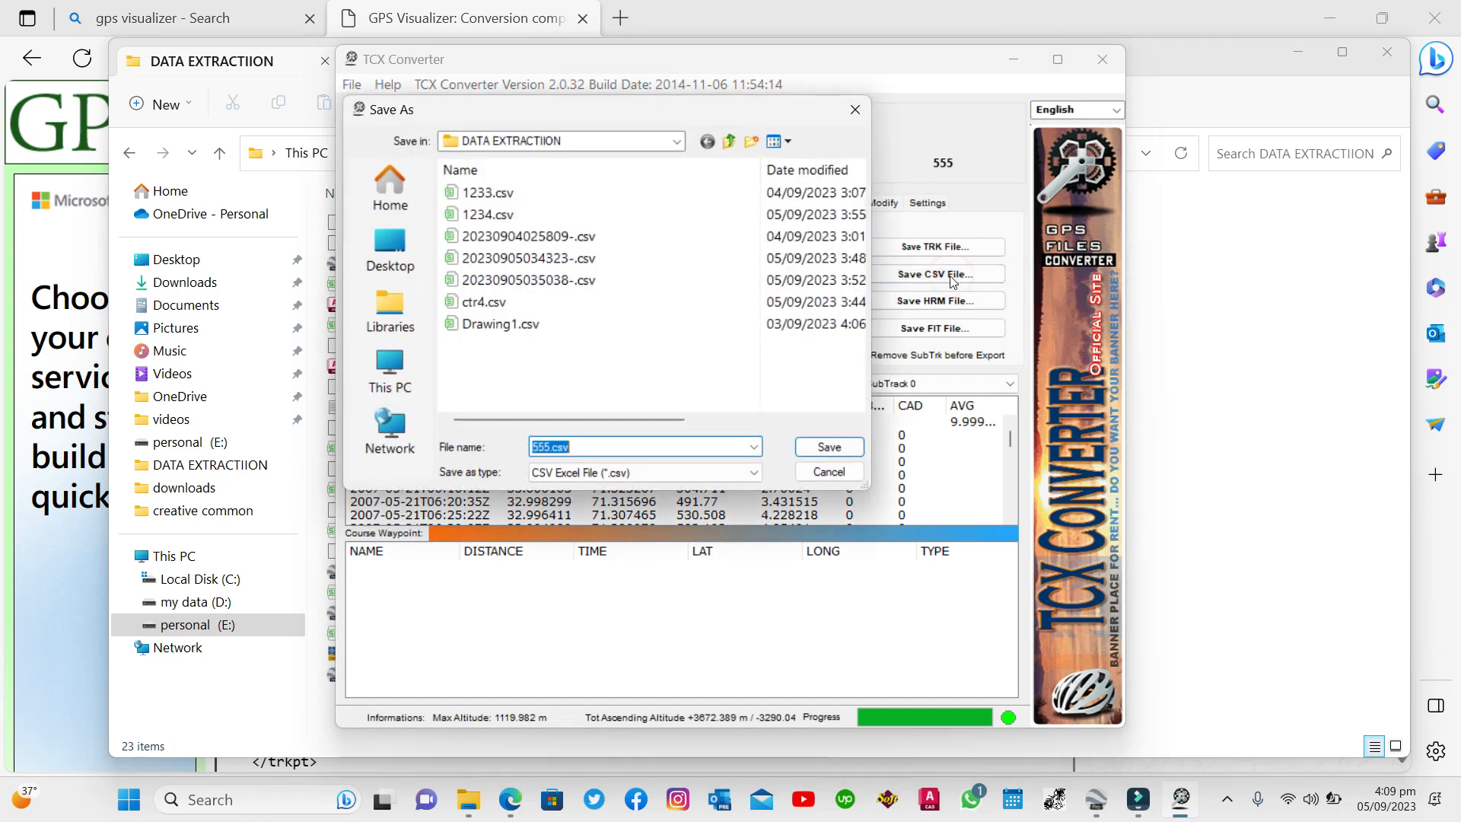
pyautogui.click(607, 446)
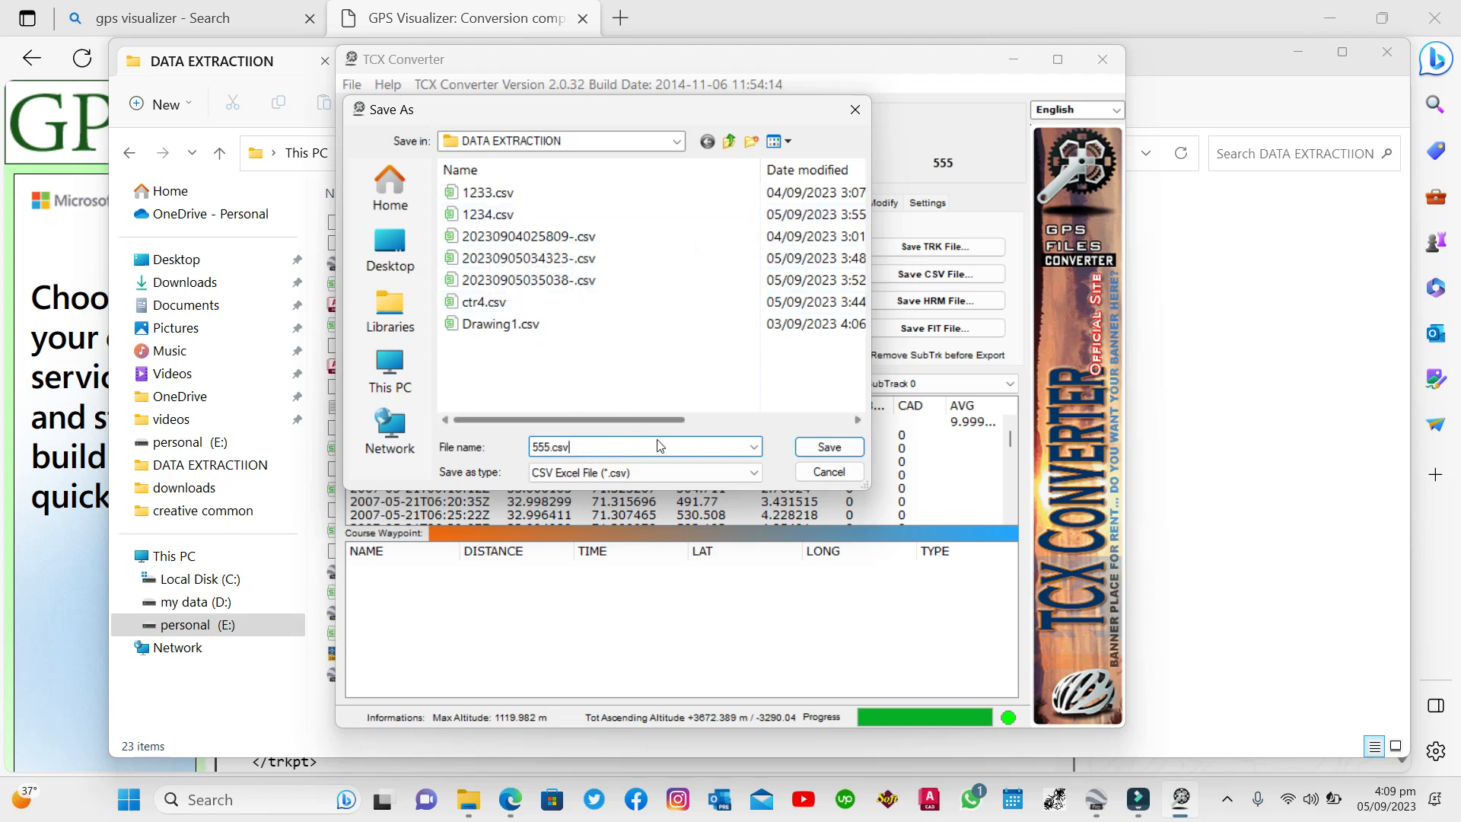
pyautogui.click(821, 449)
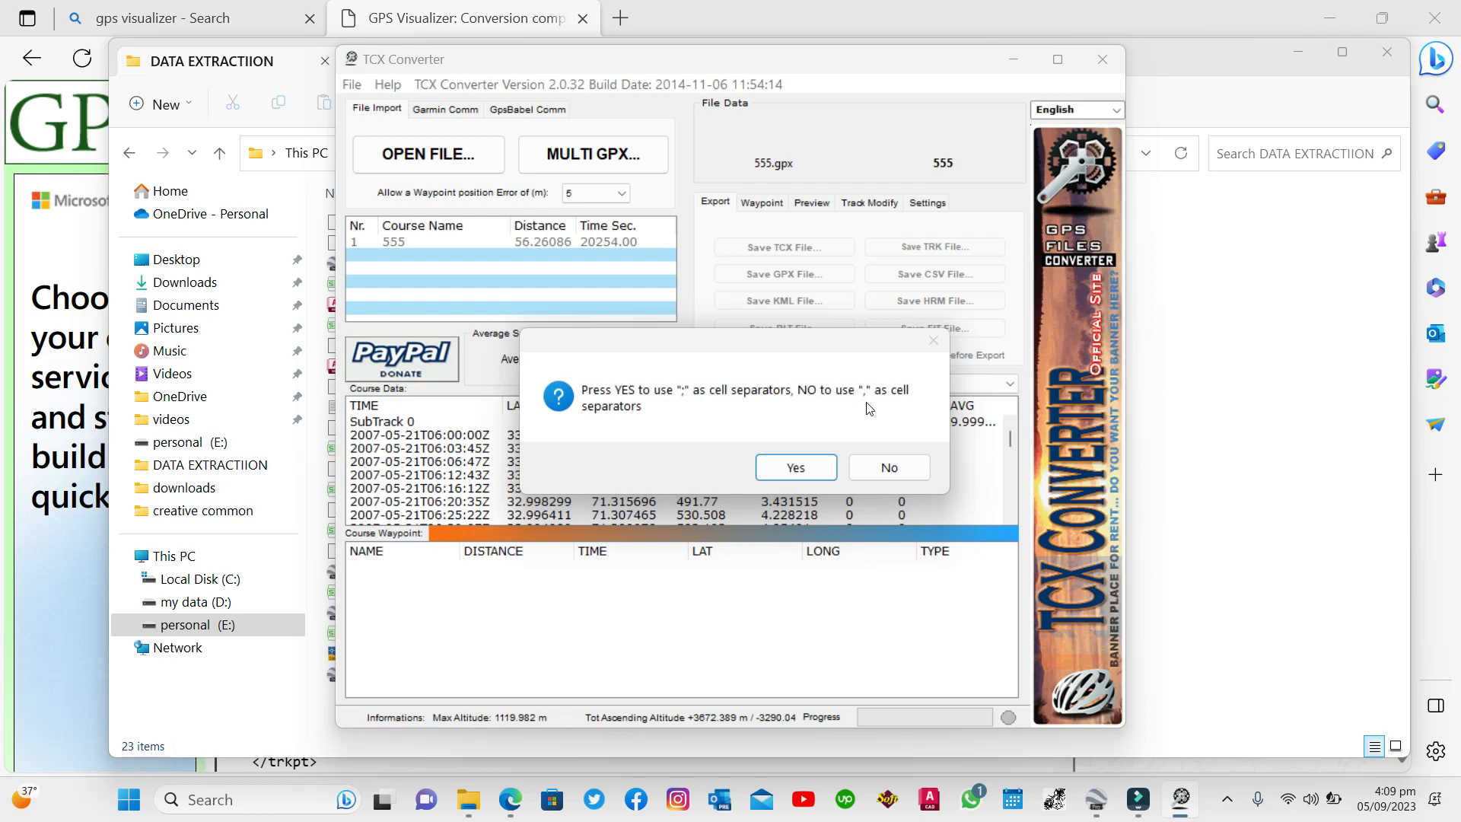
pyautogui.click(888, 466)
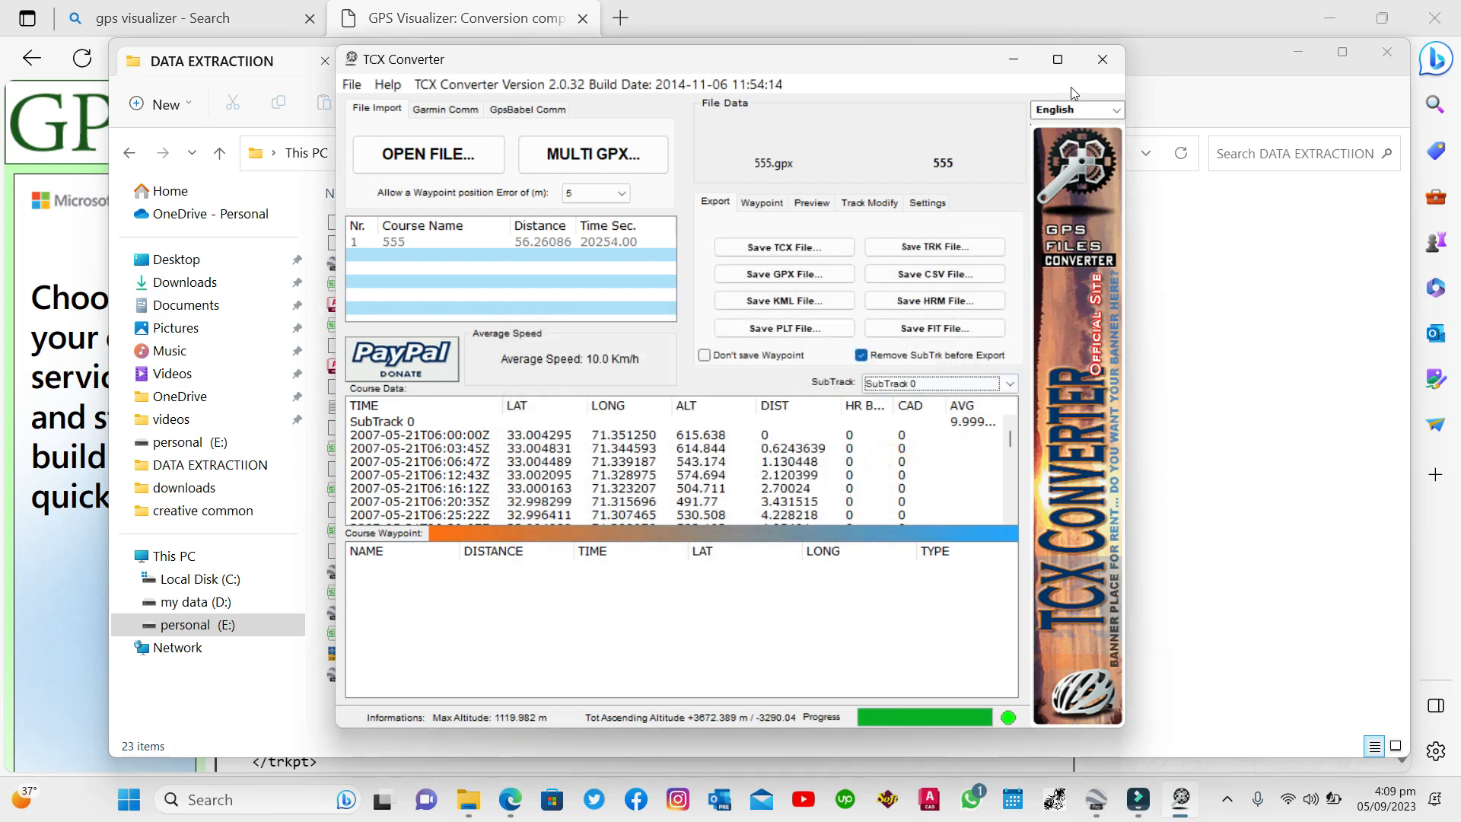
pyautogui.click(1086, 67)
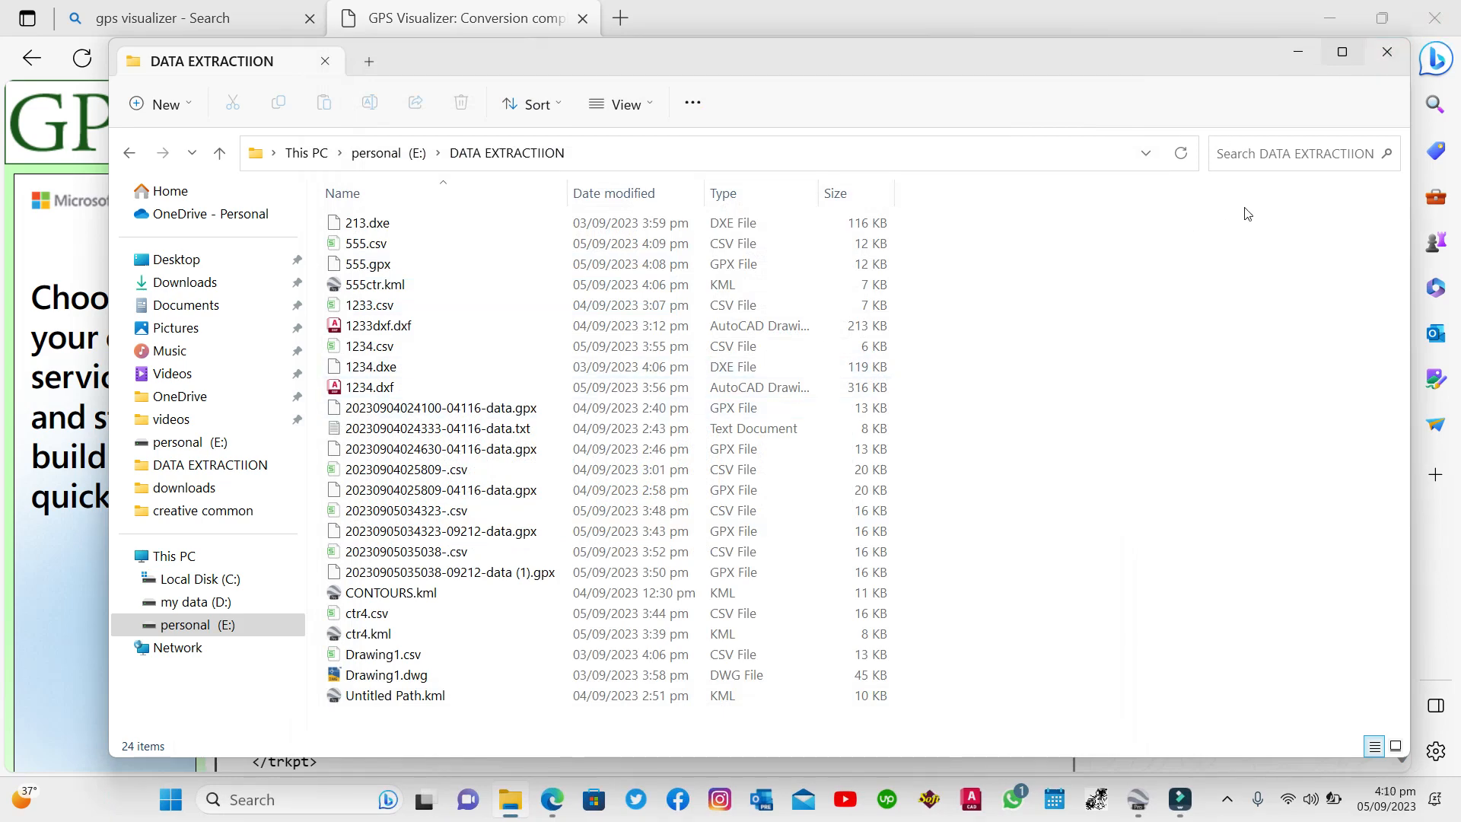
# - Close the GPS Visualizer browser window and open 555.csv from the DATA EXTRACTIION folder
pyautogui.click(1302, 59)
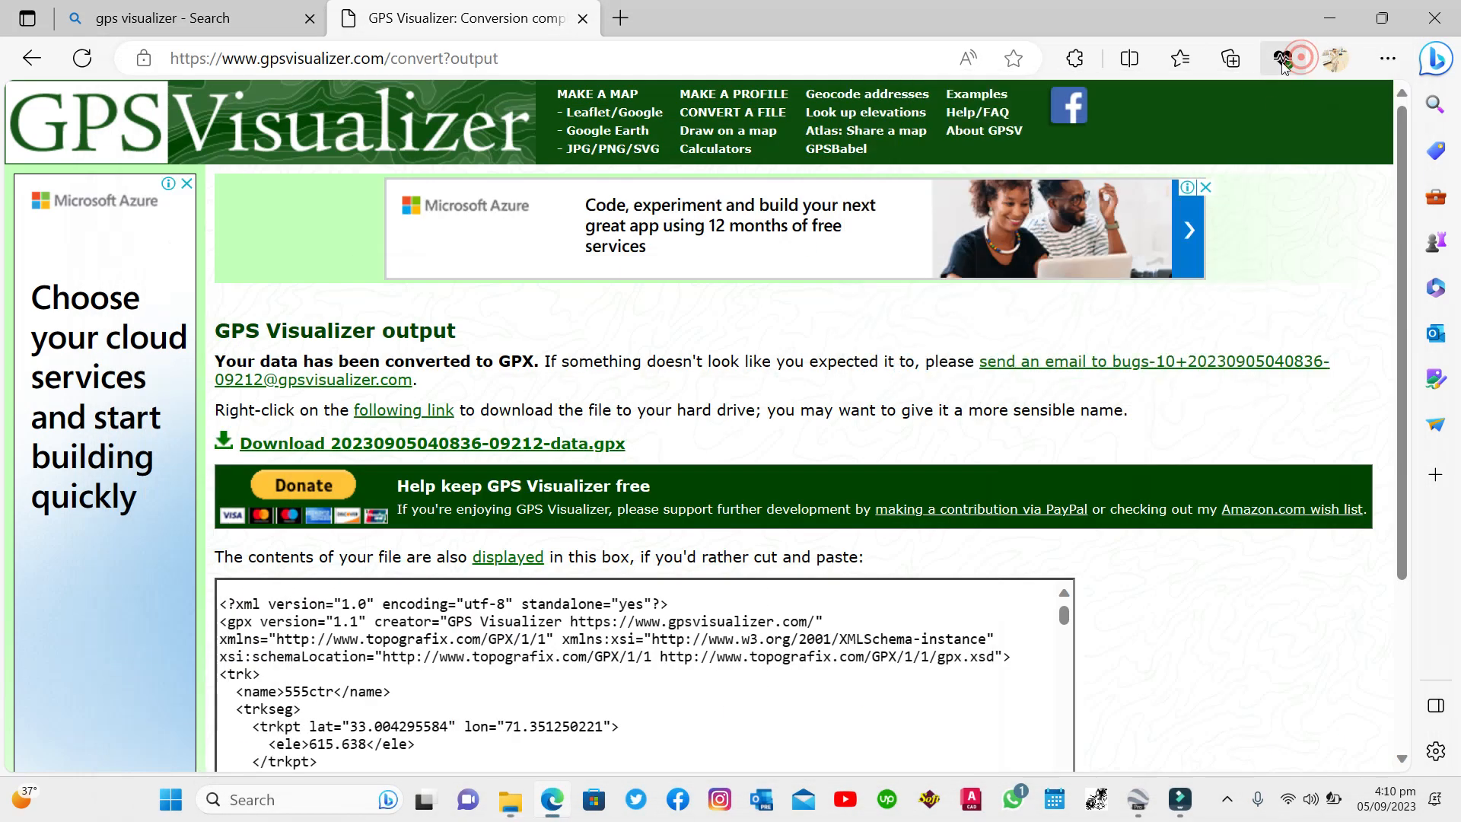
pyautogui.click(1420, 16)
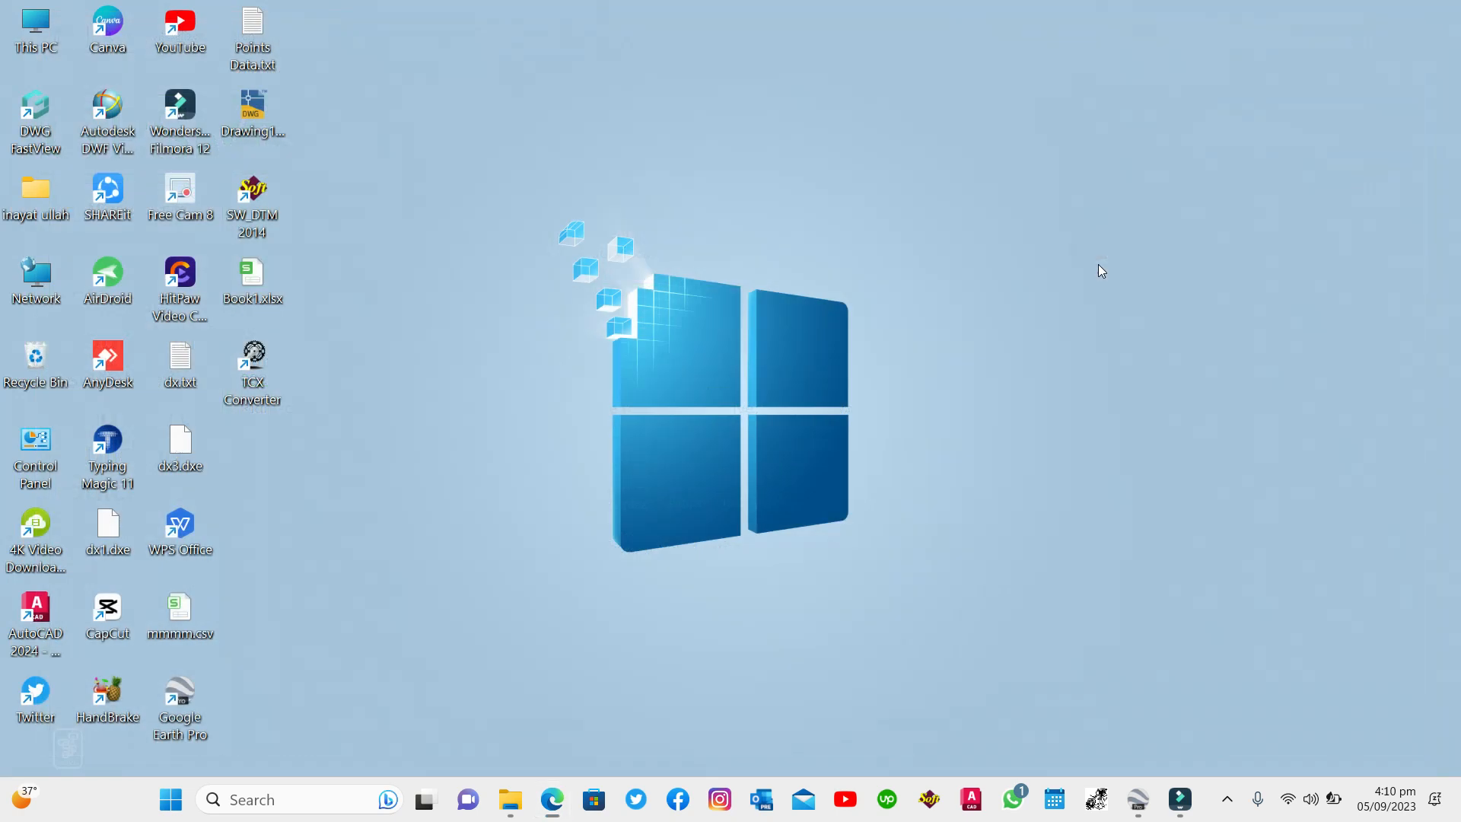
pyautogui.click(510, 795)
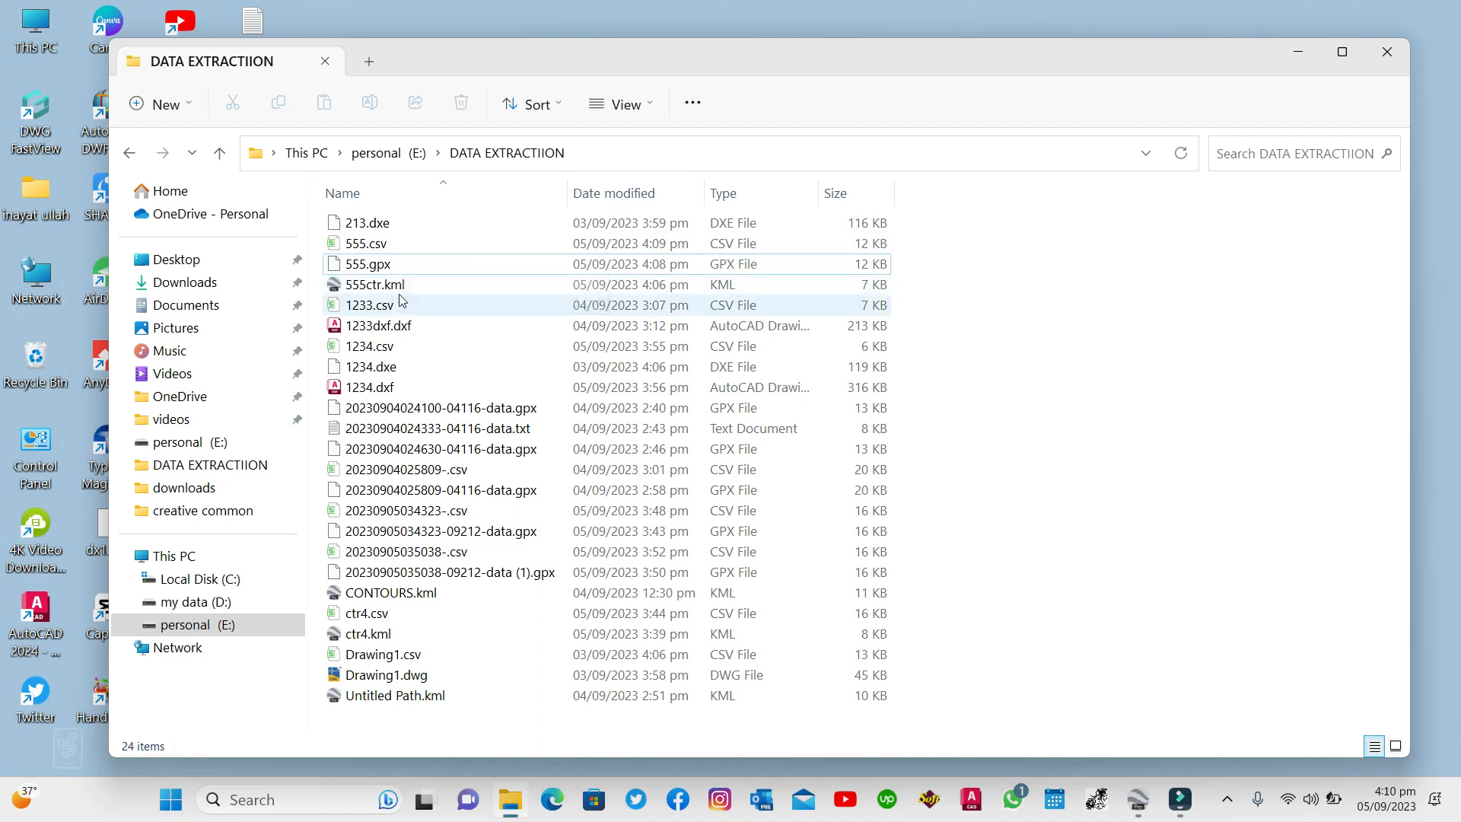
pyautogui.click(401, 251)
pyautogui.doubleClick(401, 244)
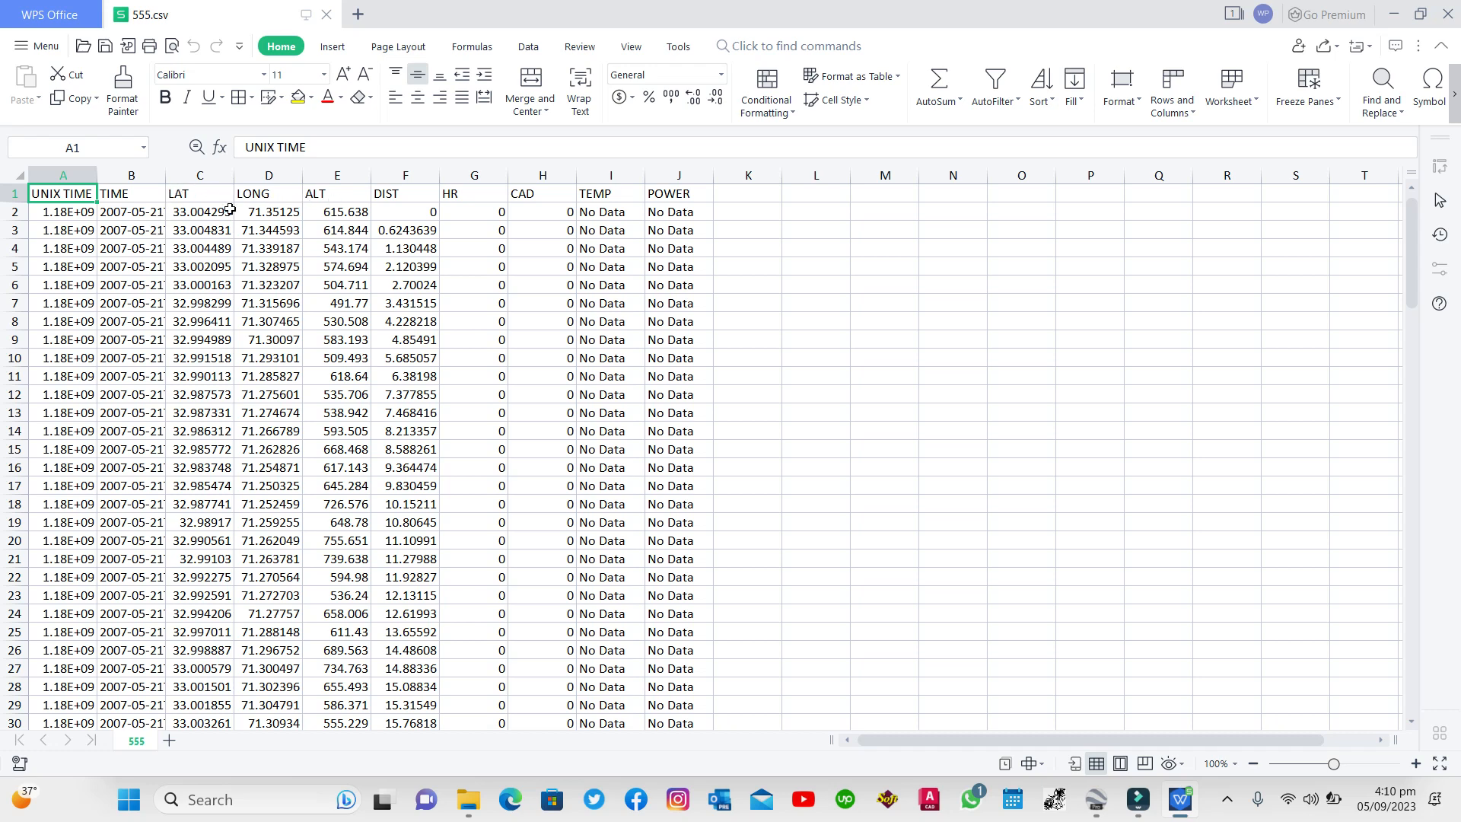
# - Delete the UNIX TIME, TIME, DIST, HR, CAD, TEMP and POWER columns, keeping only LAT, LONG and ALT
pyautogui.moveTo(43, 172); pyautogui.dragTo(122, 175)
pyautogui.rightClick(144, 271)
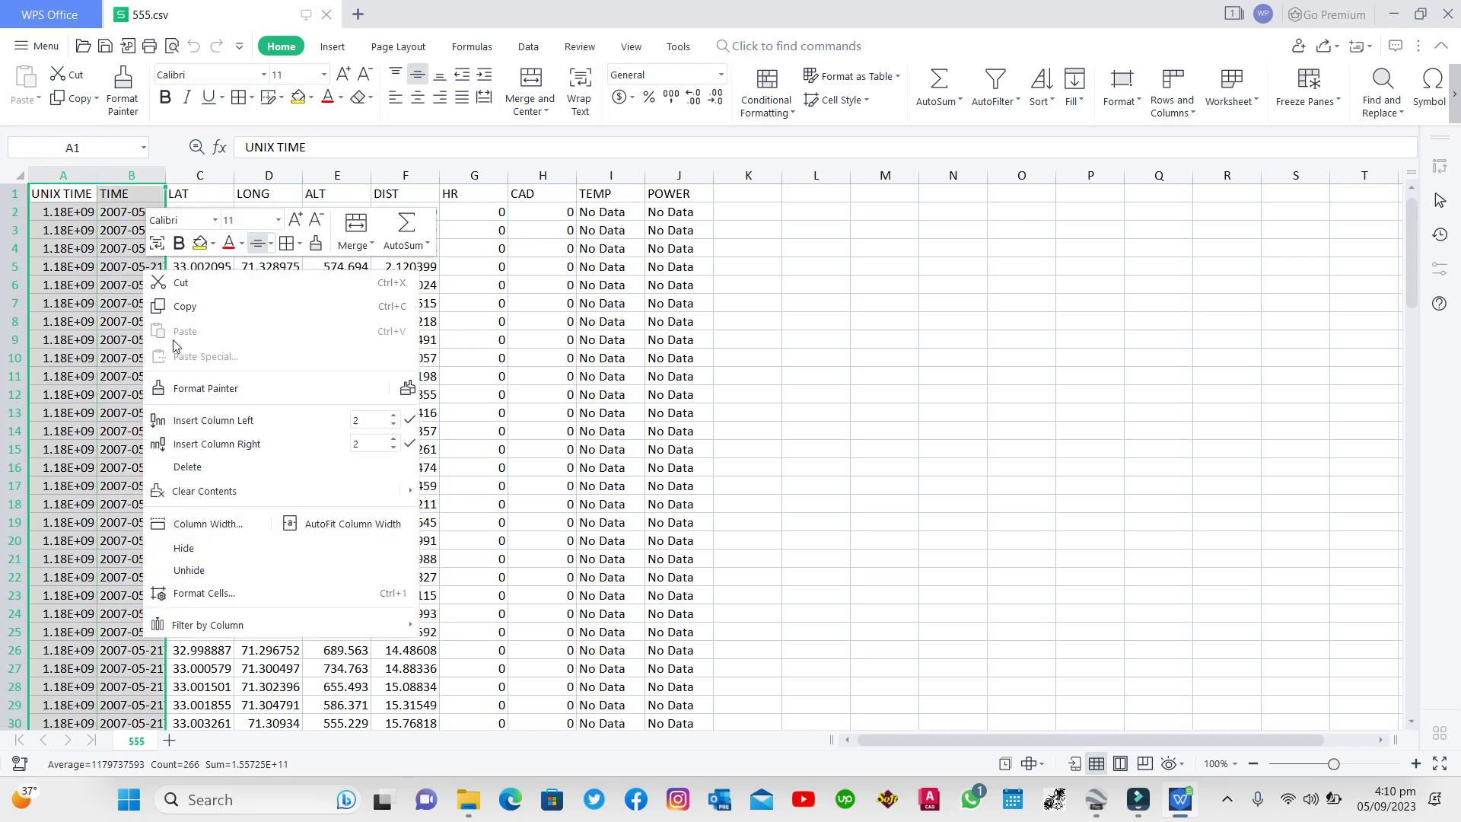
pyautogui.click(190, 468)
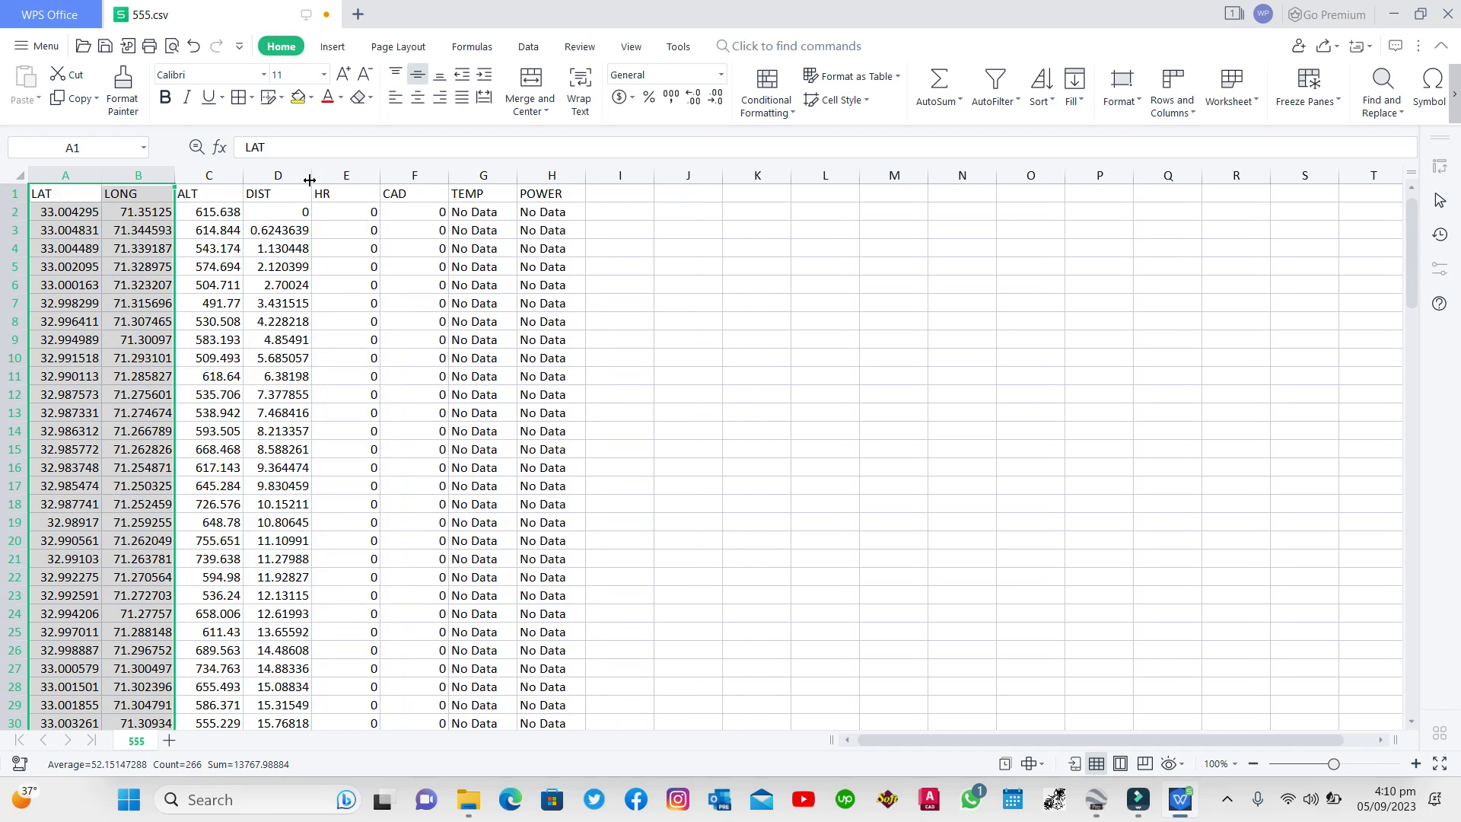
pyautogui.moveTo(276, 176); pyautogui.dragTo(533, 222)
pyautogui.rightClick(528, 230)
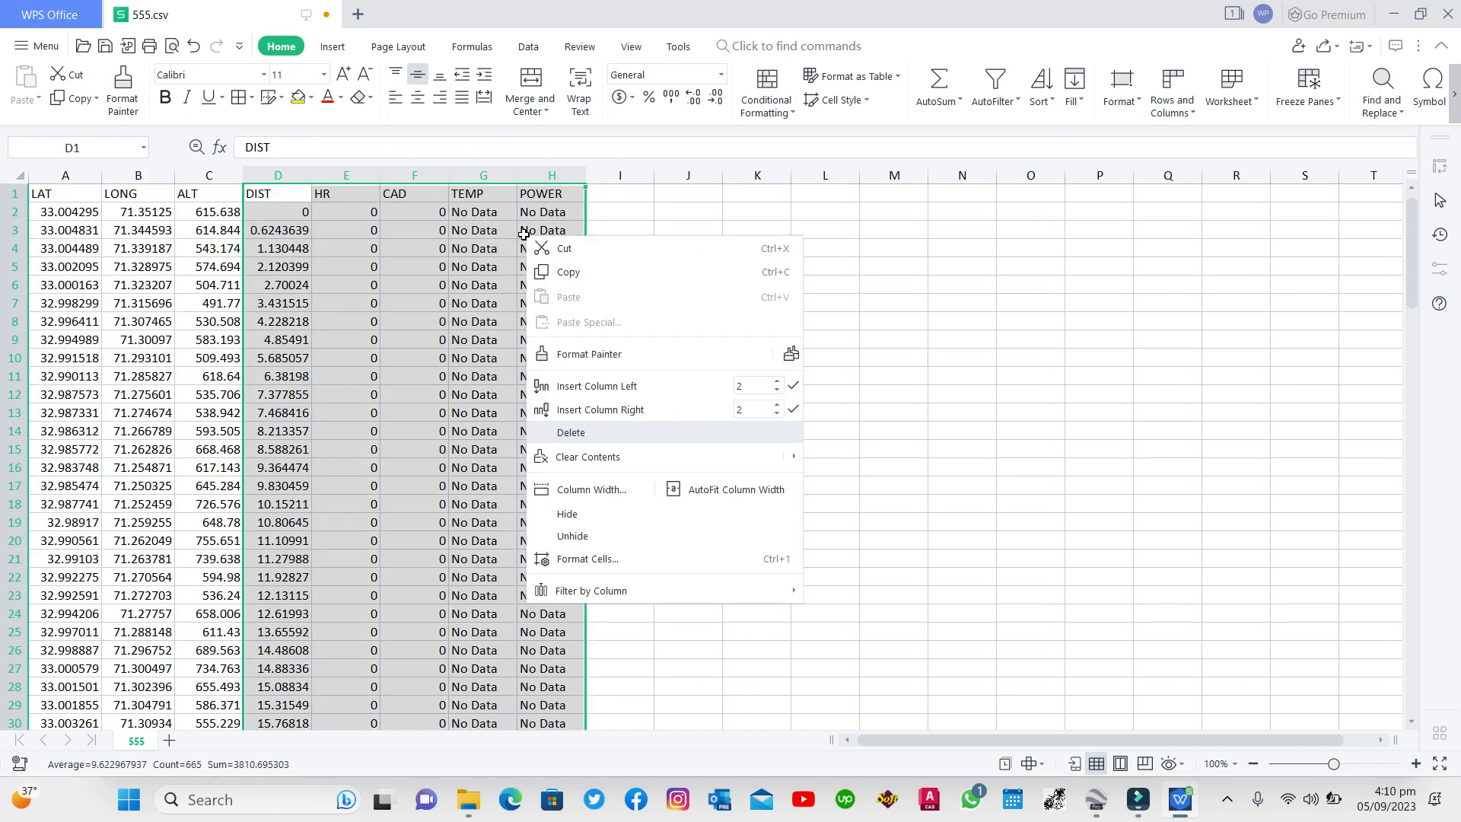
pyautogui.click(570, 432)
pyautogui.click(674, 380)
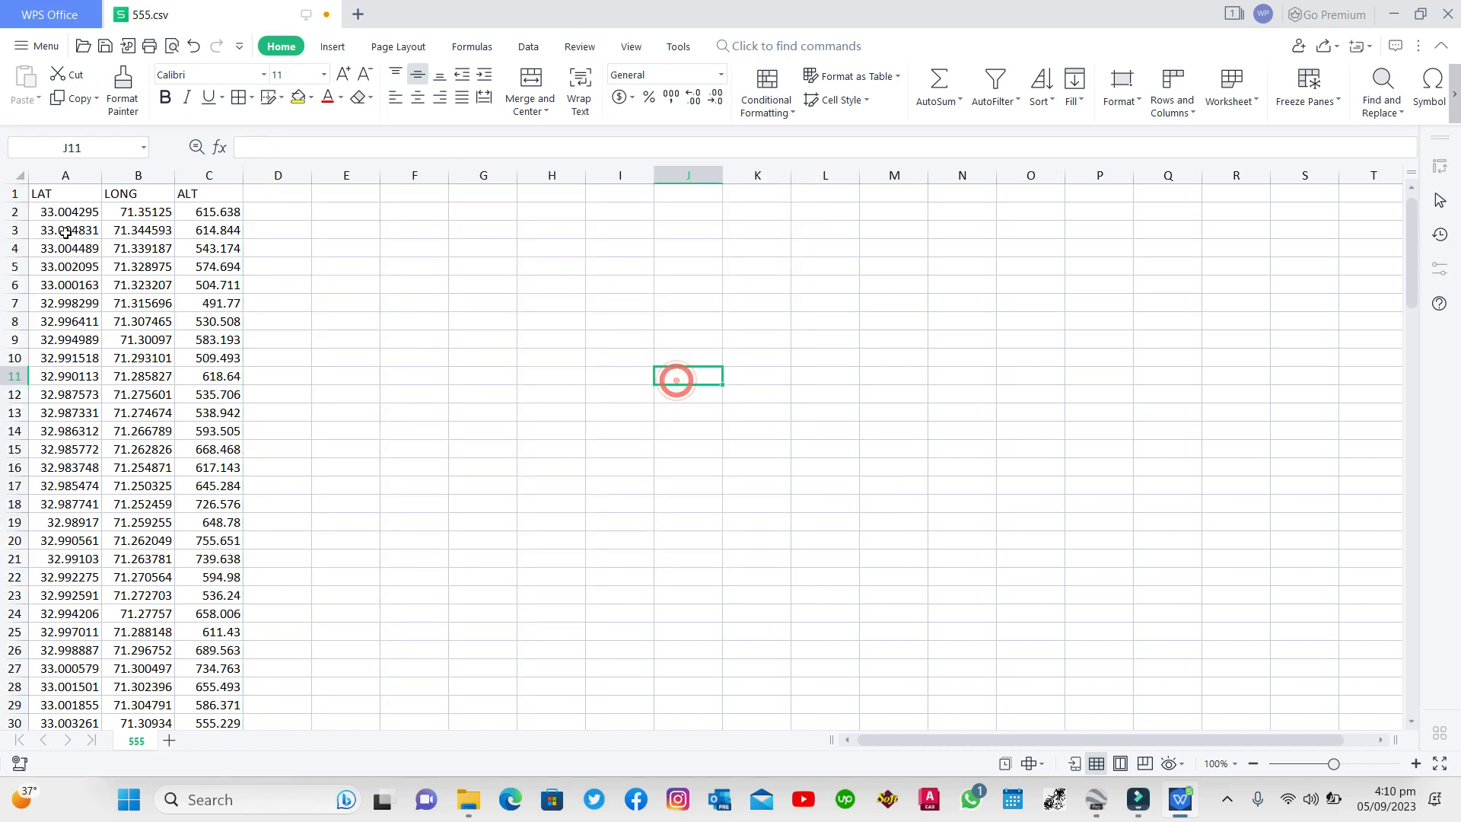
# - Clear the LAT, LONG and ALT headers in row 1 and select the coordinate data in A2:C133
pyautogui.click(56, 200)
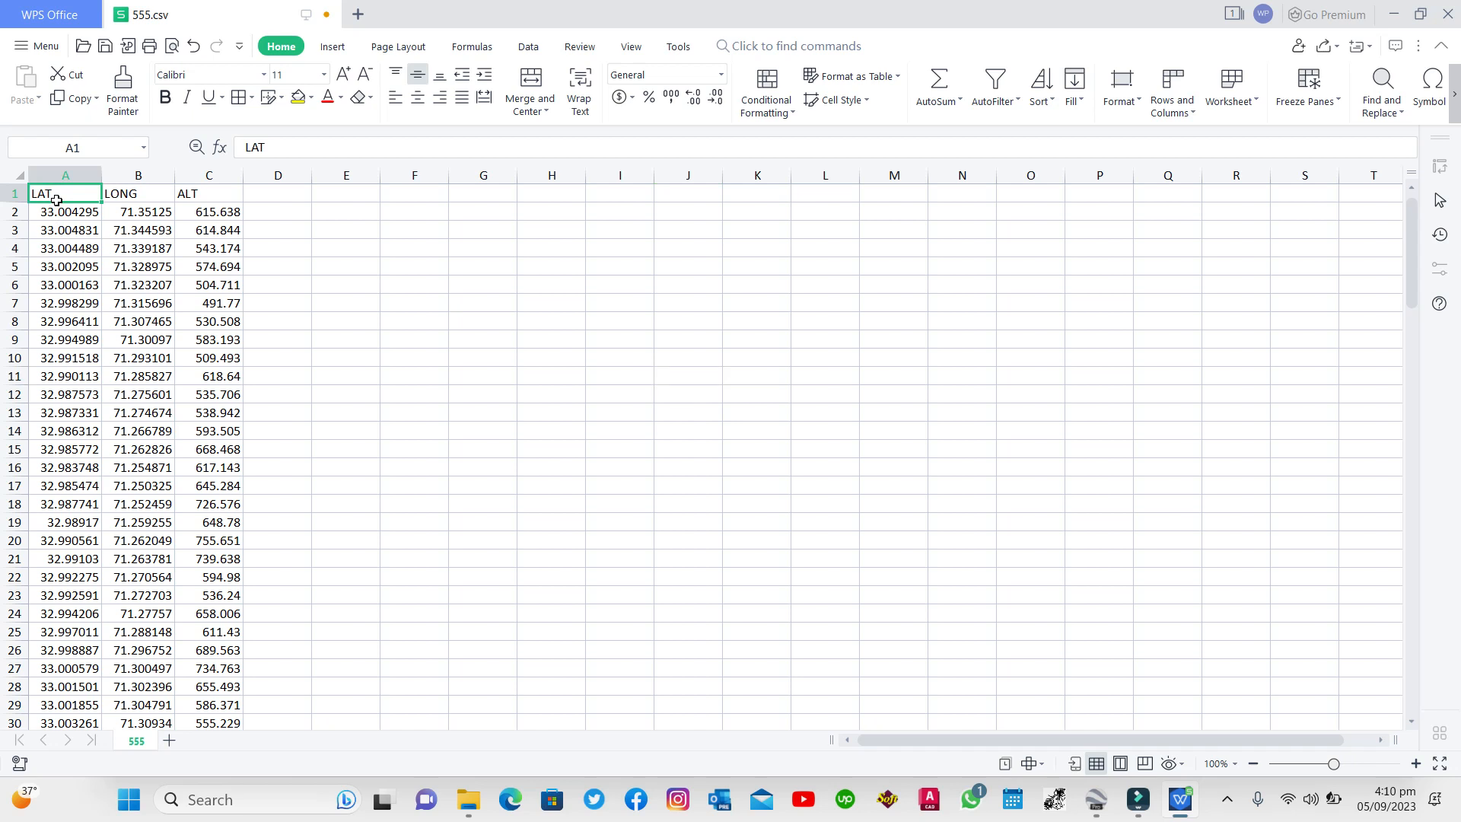
pyautogui.press('BackSpace')
pyautogui.click(119, 196)
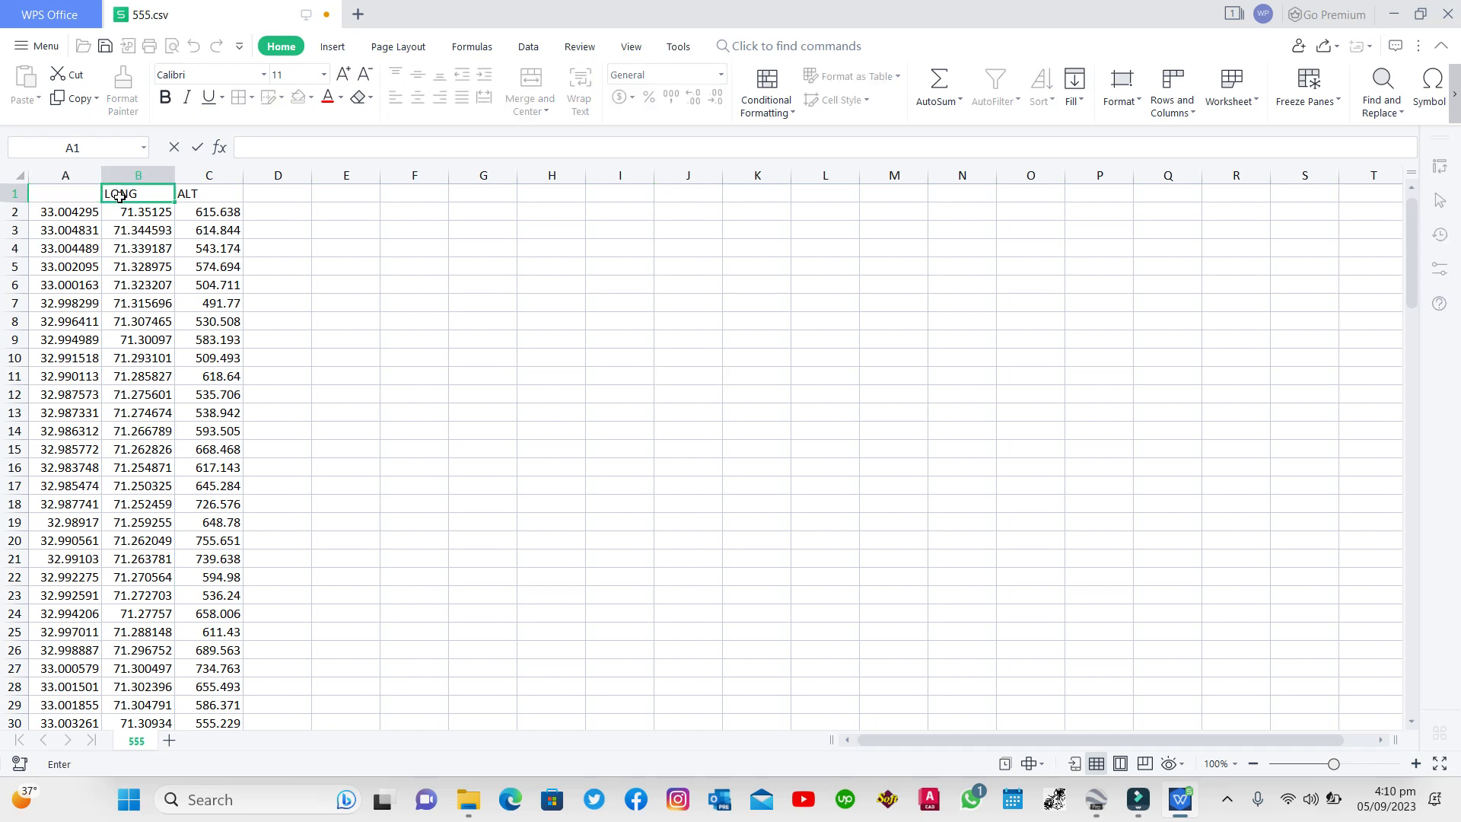
pyautogui.press('BackSpace')
pyautogui.click(181, 194)
pyautogui.press('BackSpace')
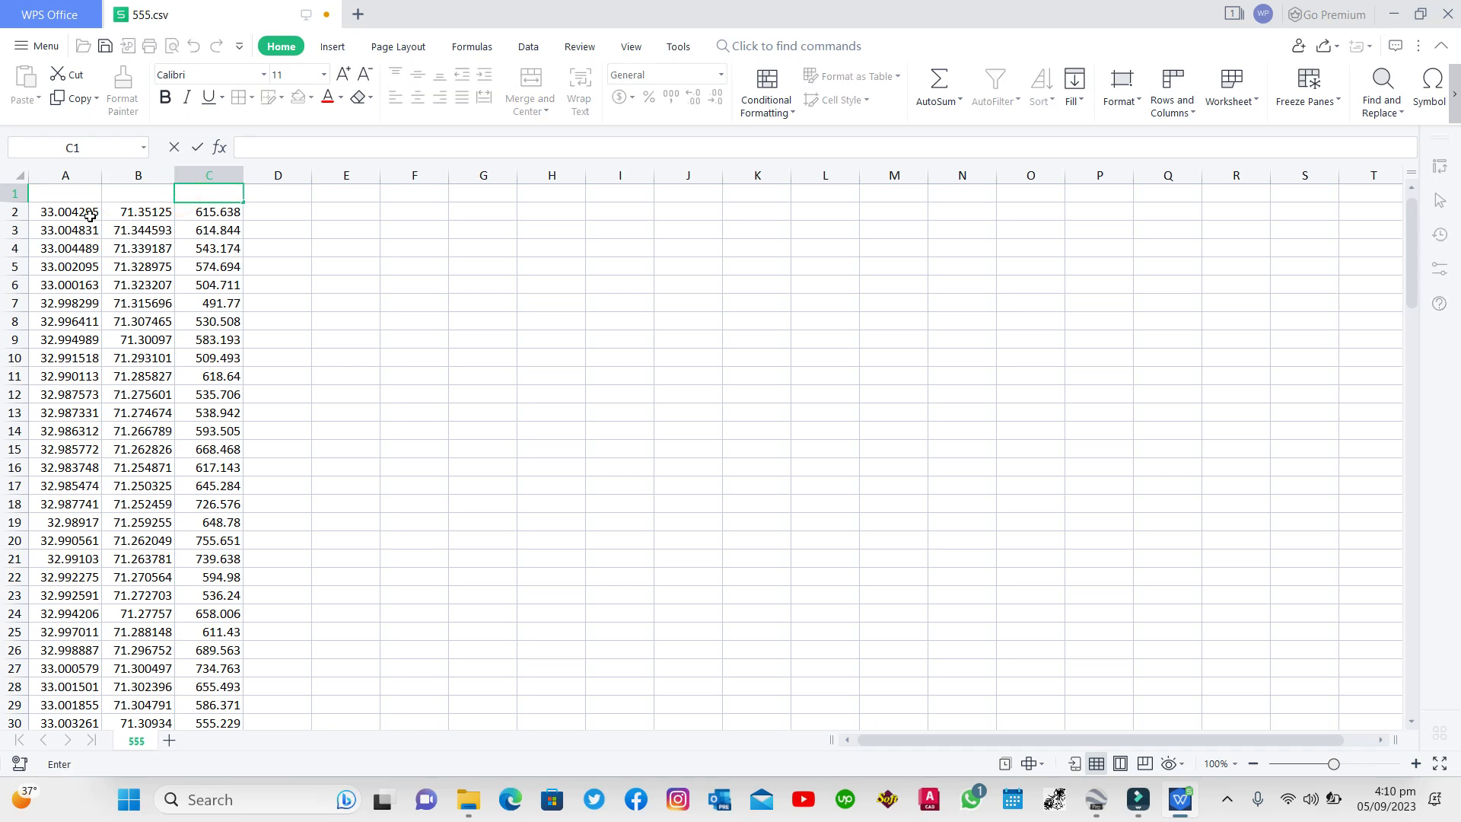
pyautogui.moveTo(43, 211); pyautogui.dragTo(187, 671)
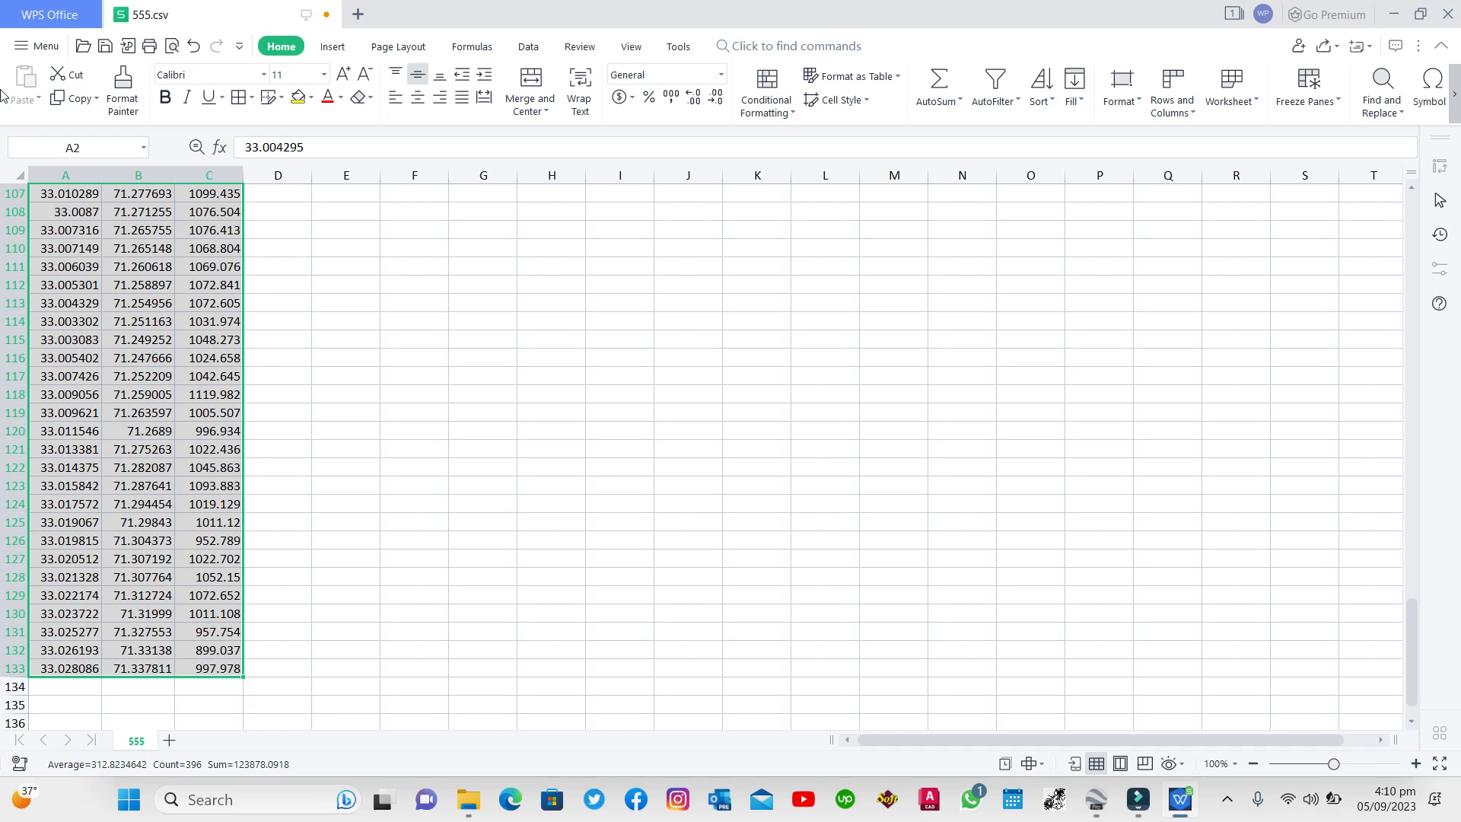
# - Save the sheet as comma-delimited 555.csv in DATA EXTRACTIION on drive E, replacing the existing file and keeping the CSV format
pyautogui.click(32, 53)
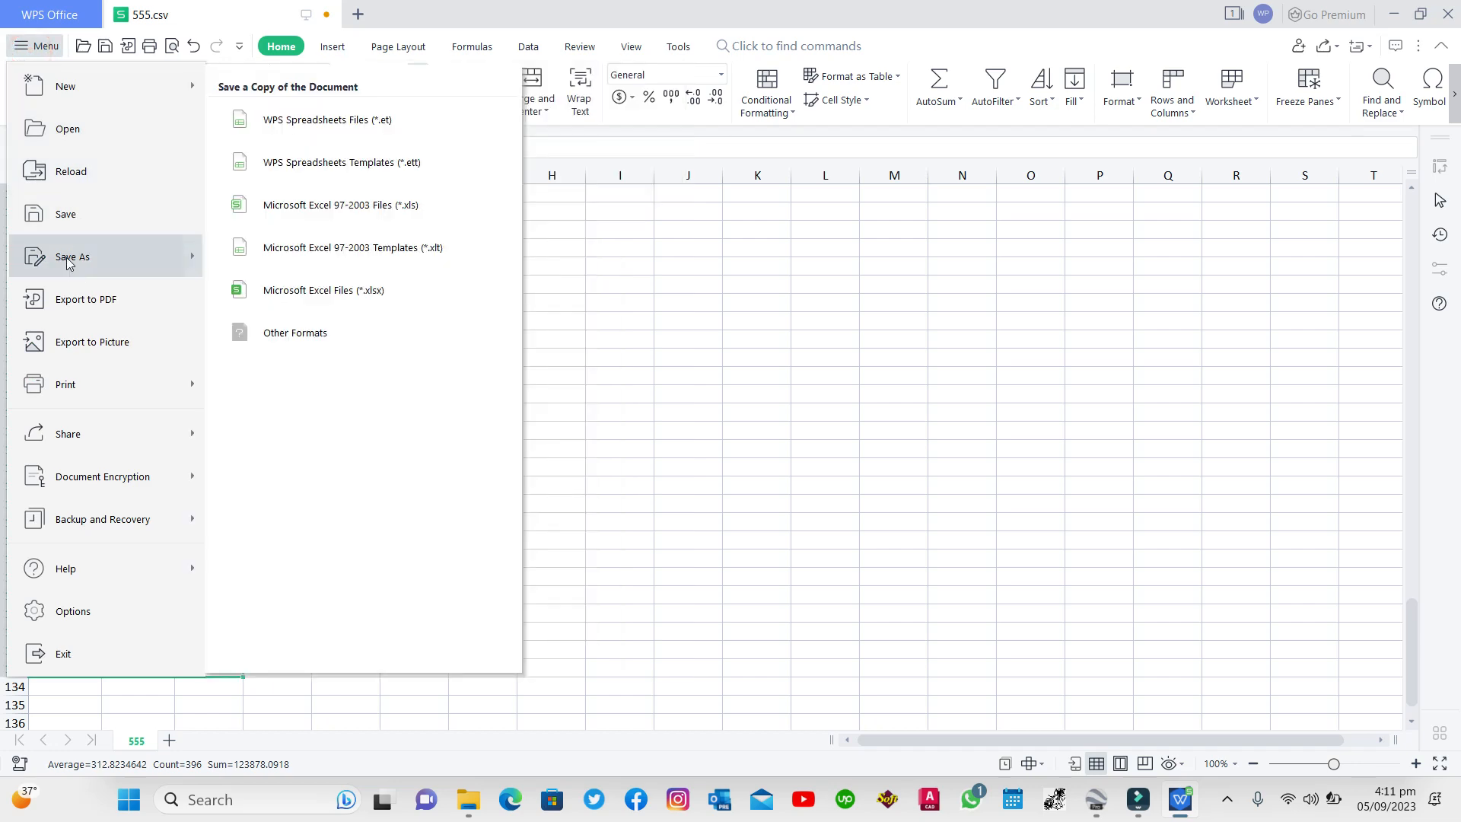
pyautogui.click(69, 259)
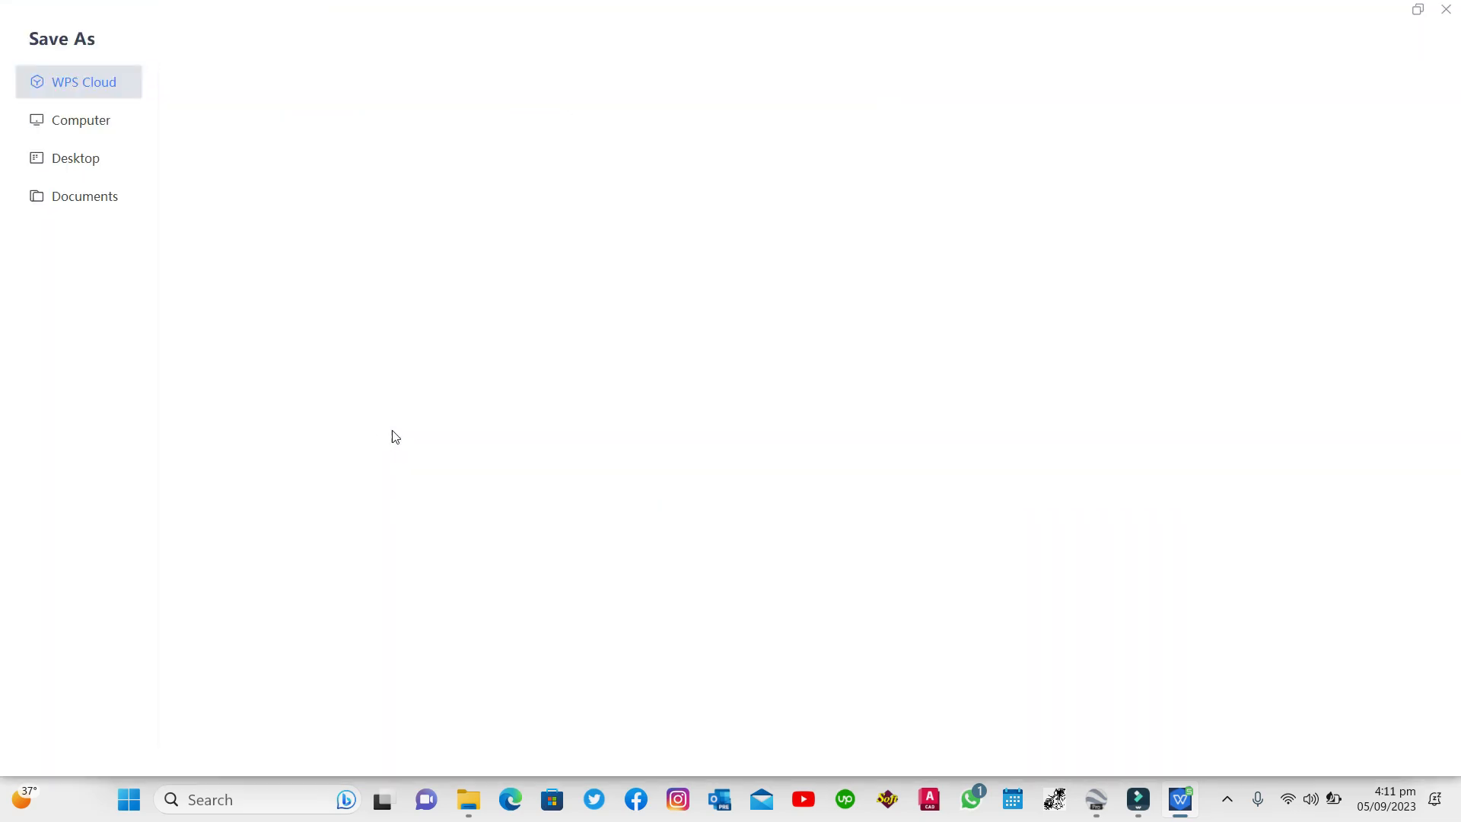
pyautogui.click(69, 134)
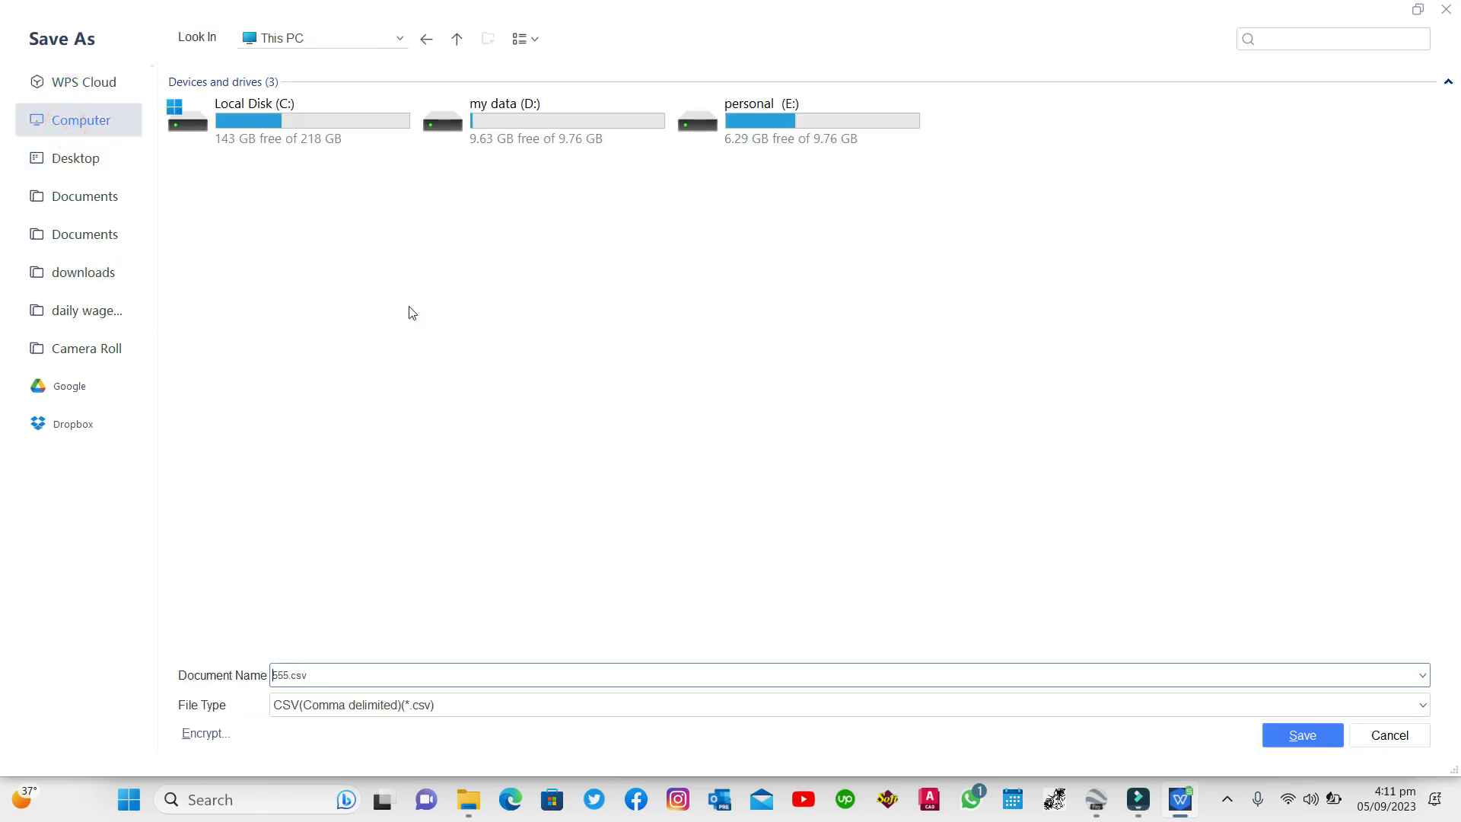
pyautogui.doubleClick(750, 107)
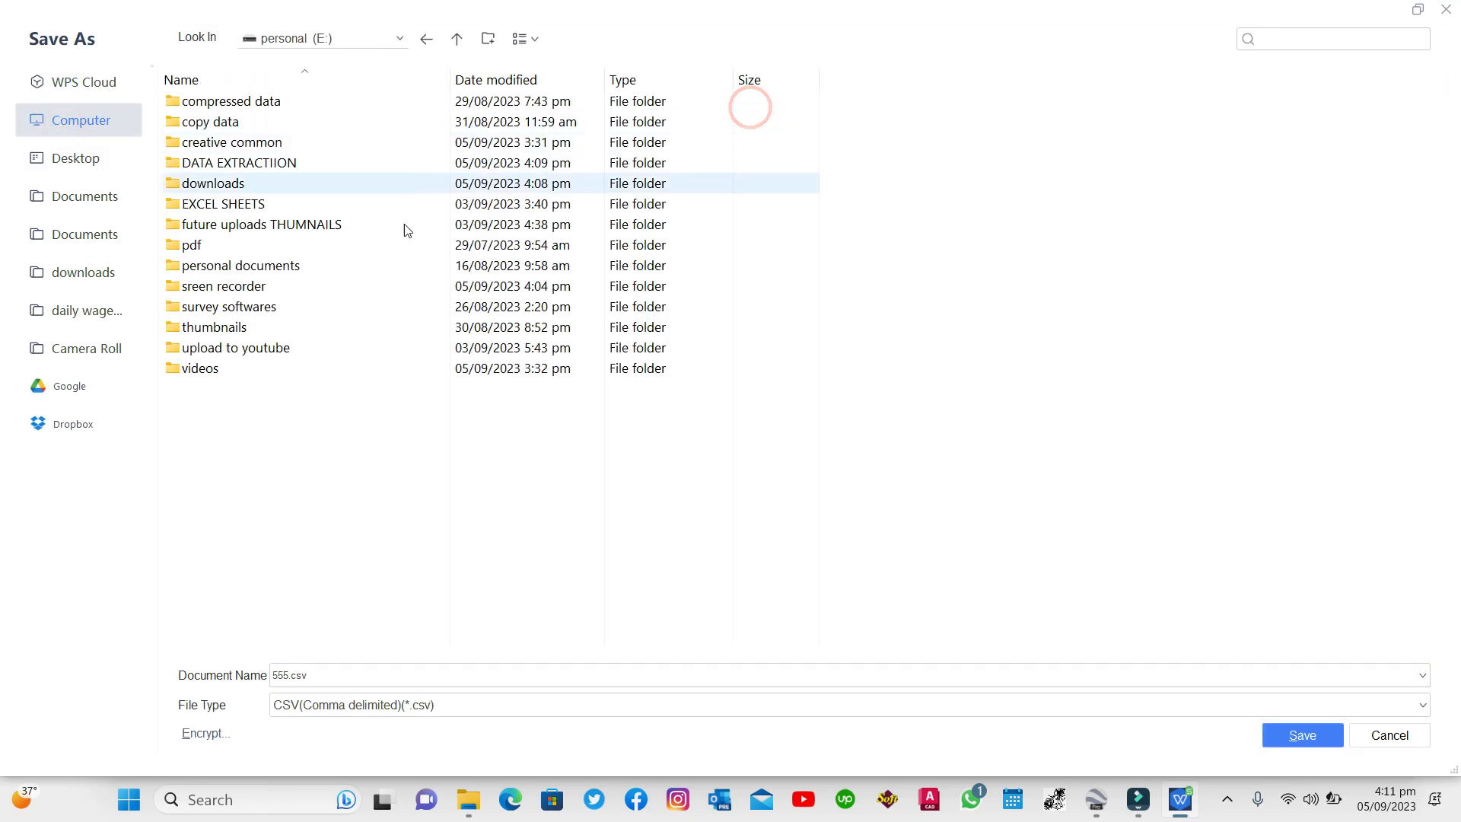
pyautogui.doubleClick(242, 165)
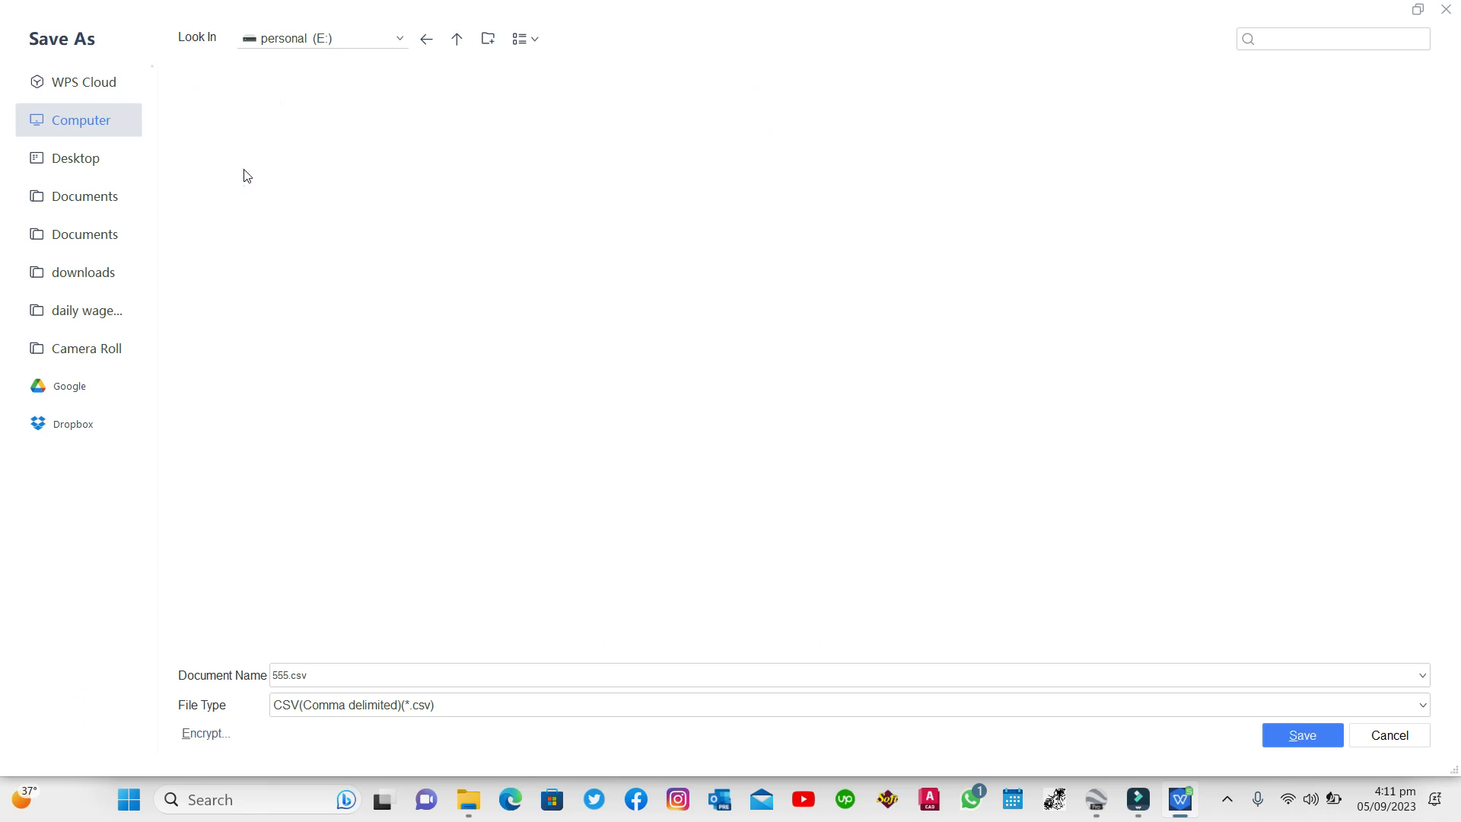
pyautogui.click(326, 672)
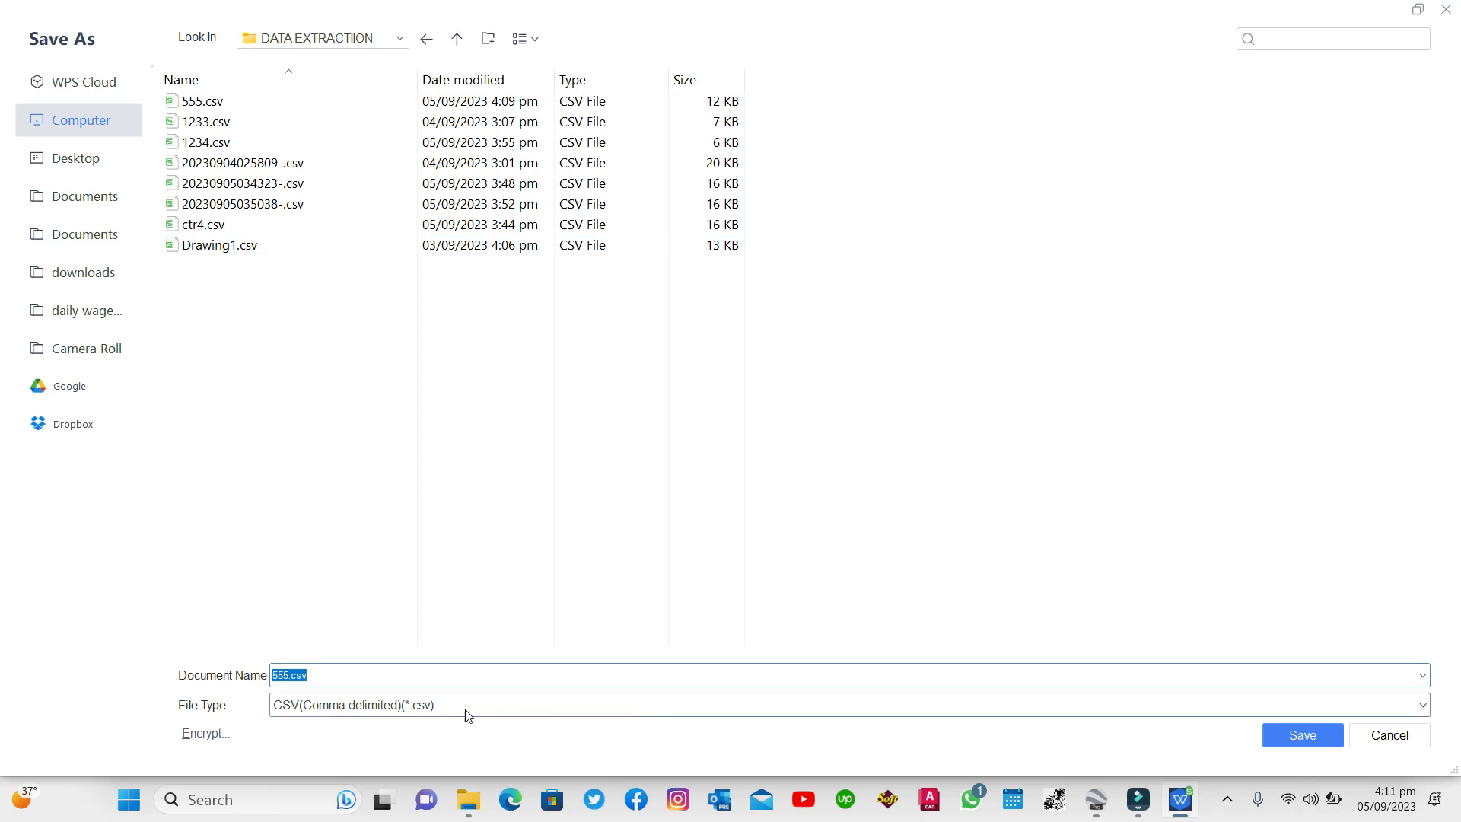
pyautogui.click(1315, 739)
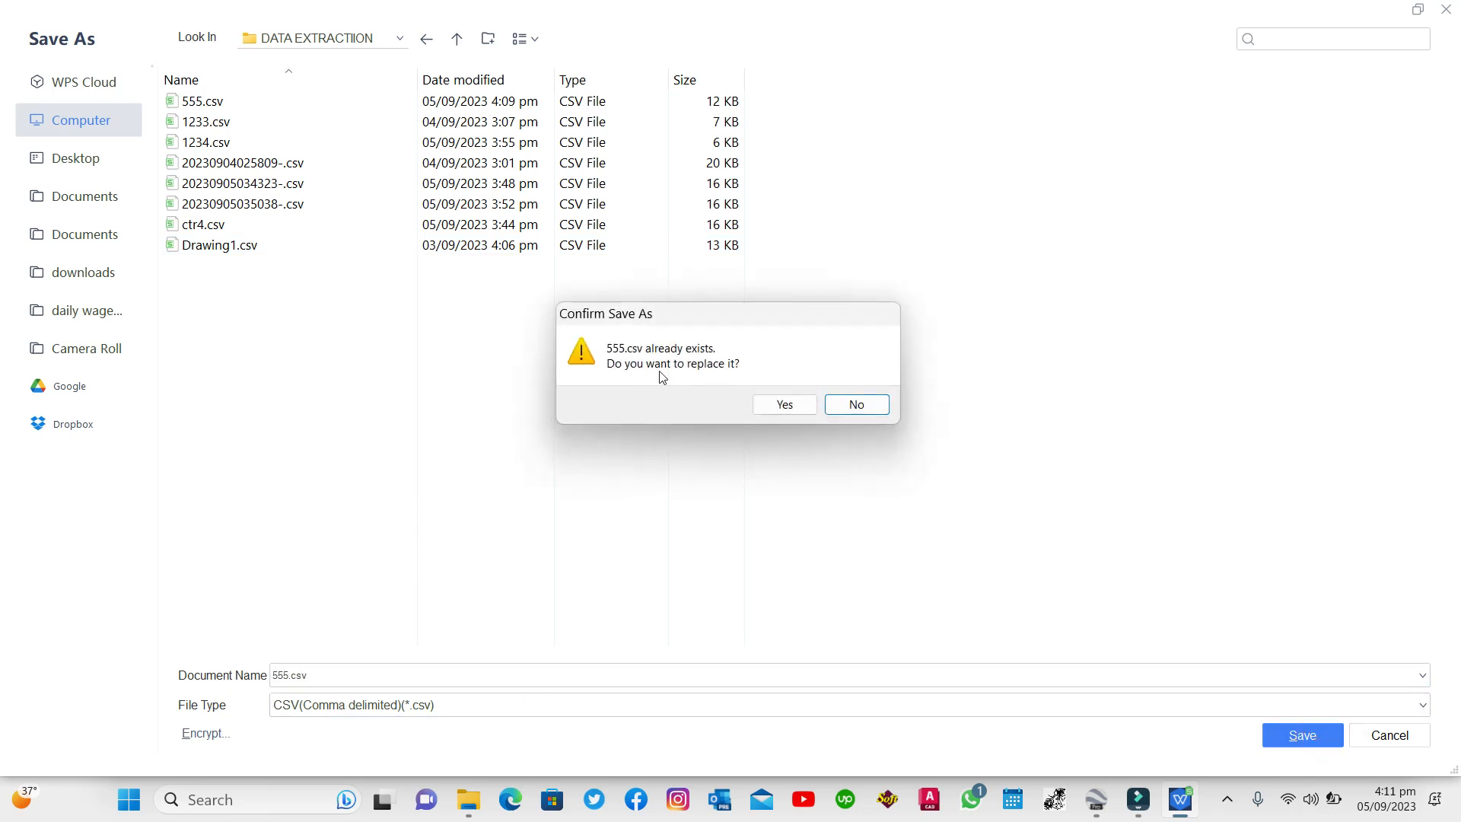
pyautogui.click(782, 410)
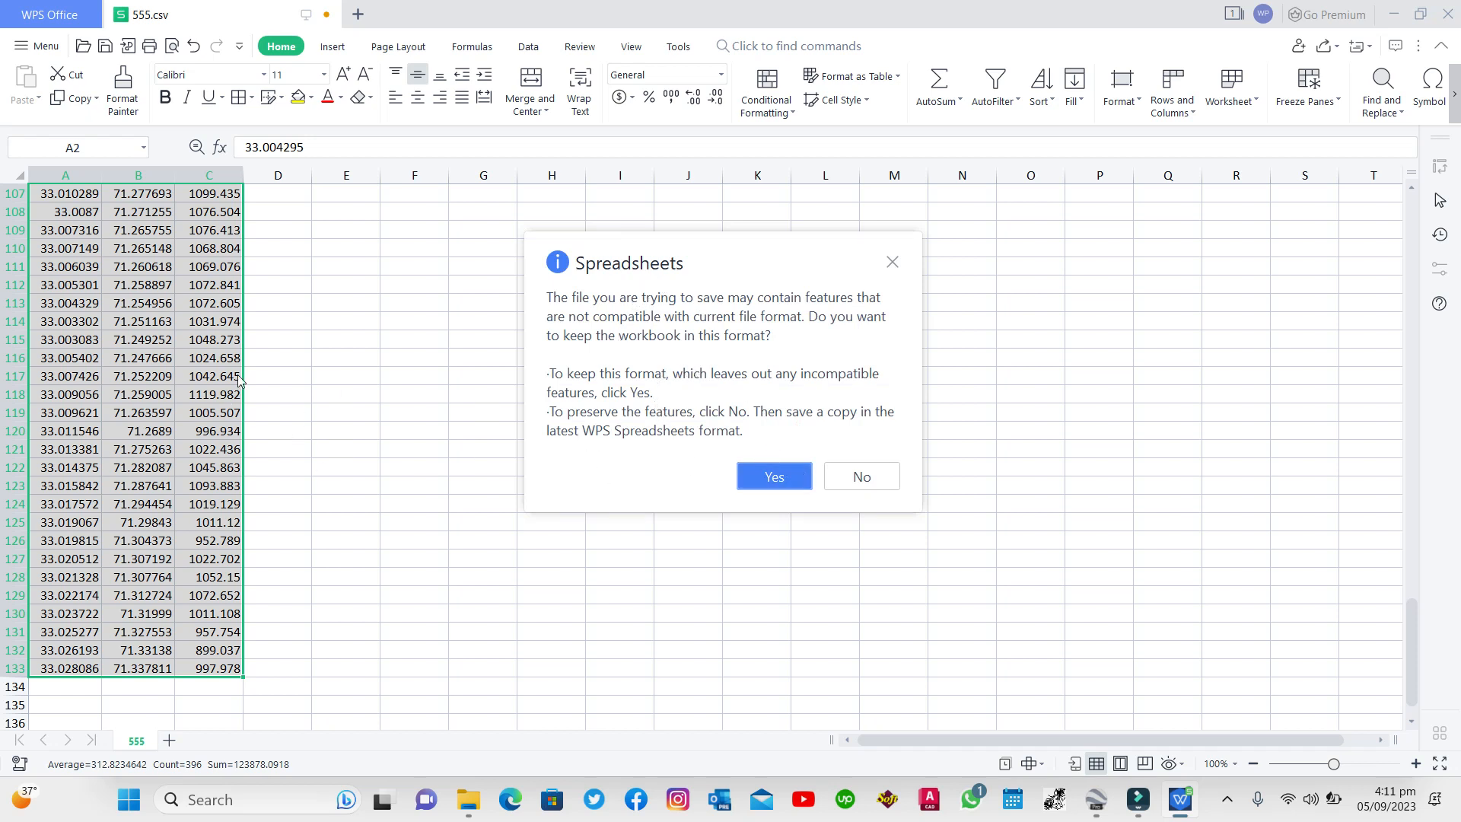
pyautogui.click(785, 493)
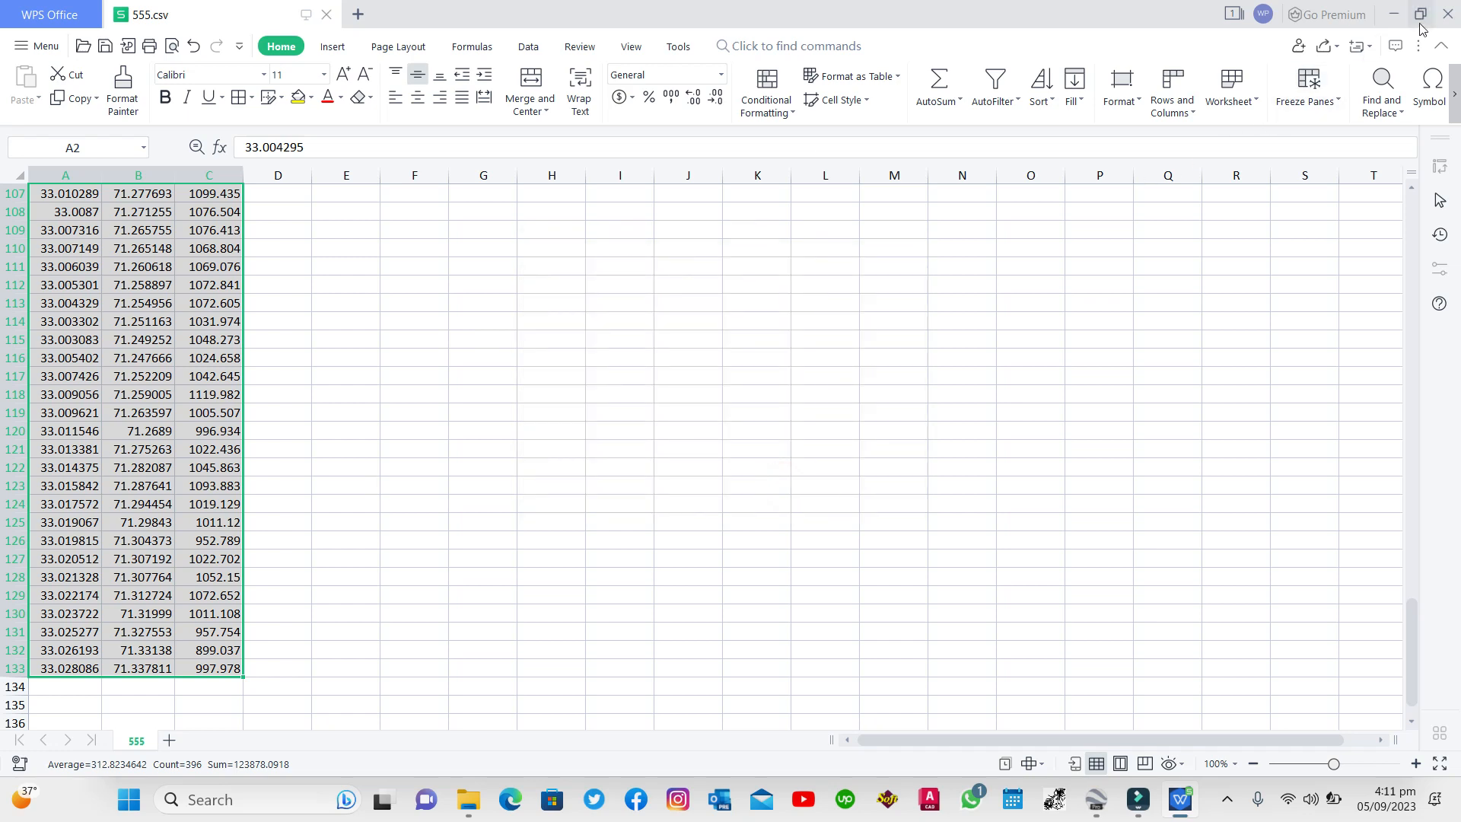
# - Close the spreadsheet and launch QuikGrid
pyautogui.click(1445, 14)
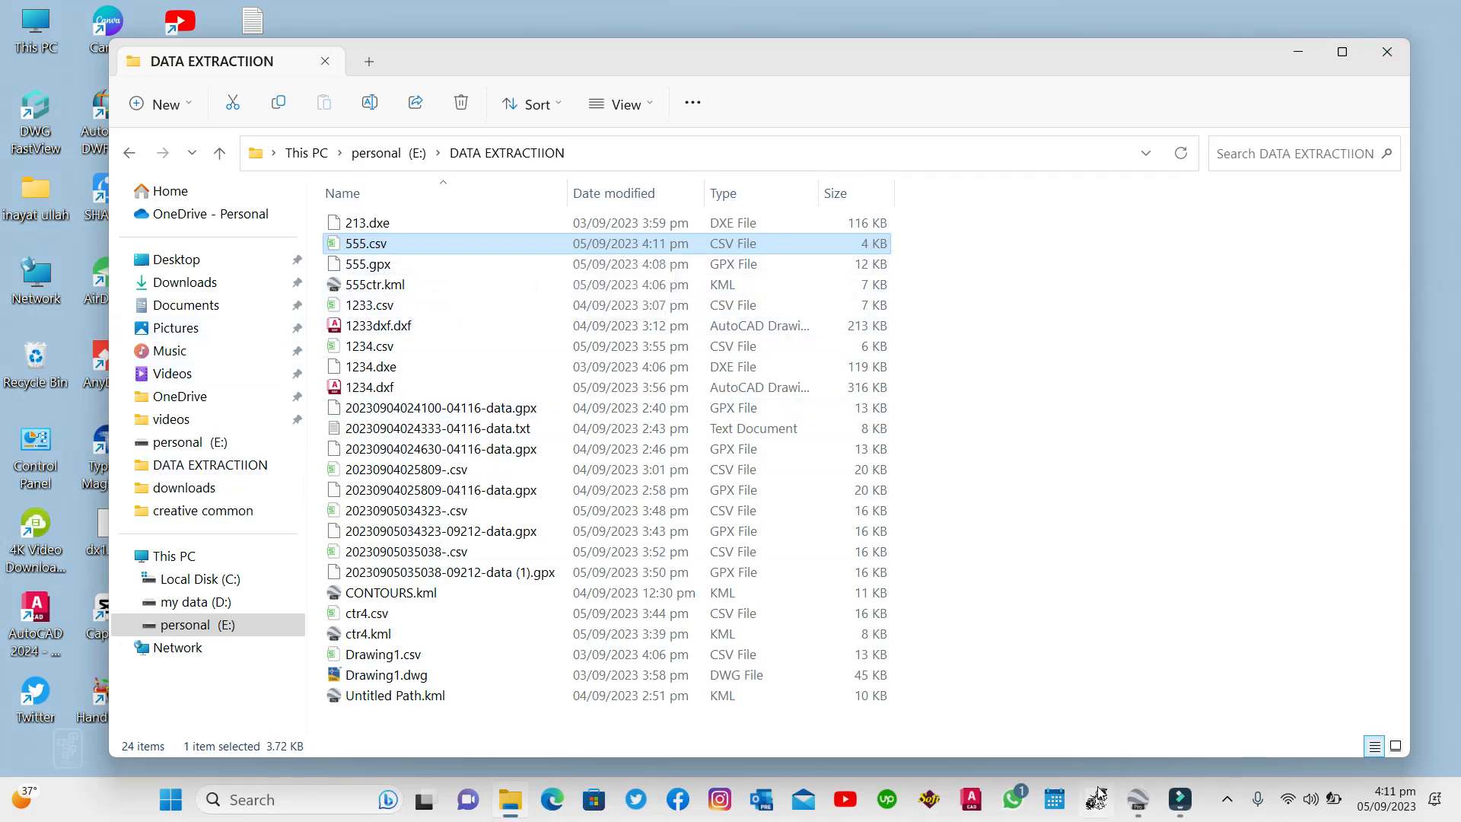
pyautogui.moveTo(1105, 809)
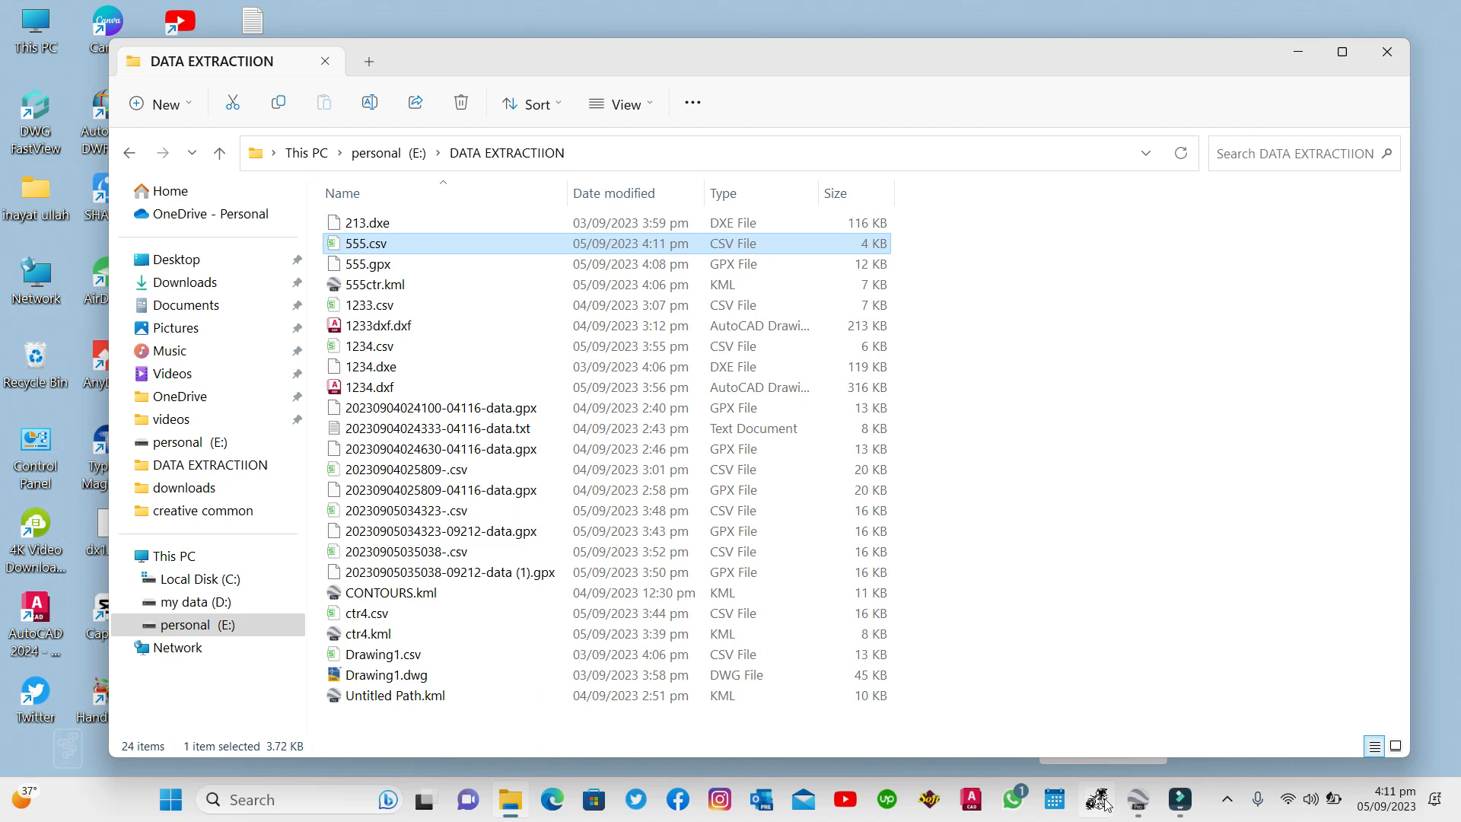
pyautogui.click(1104, 803)
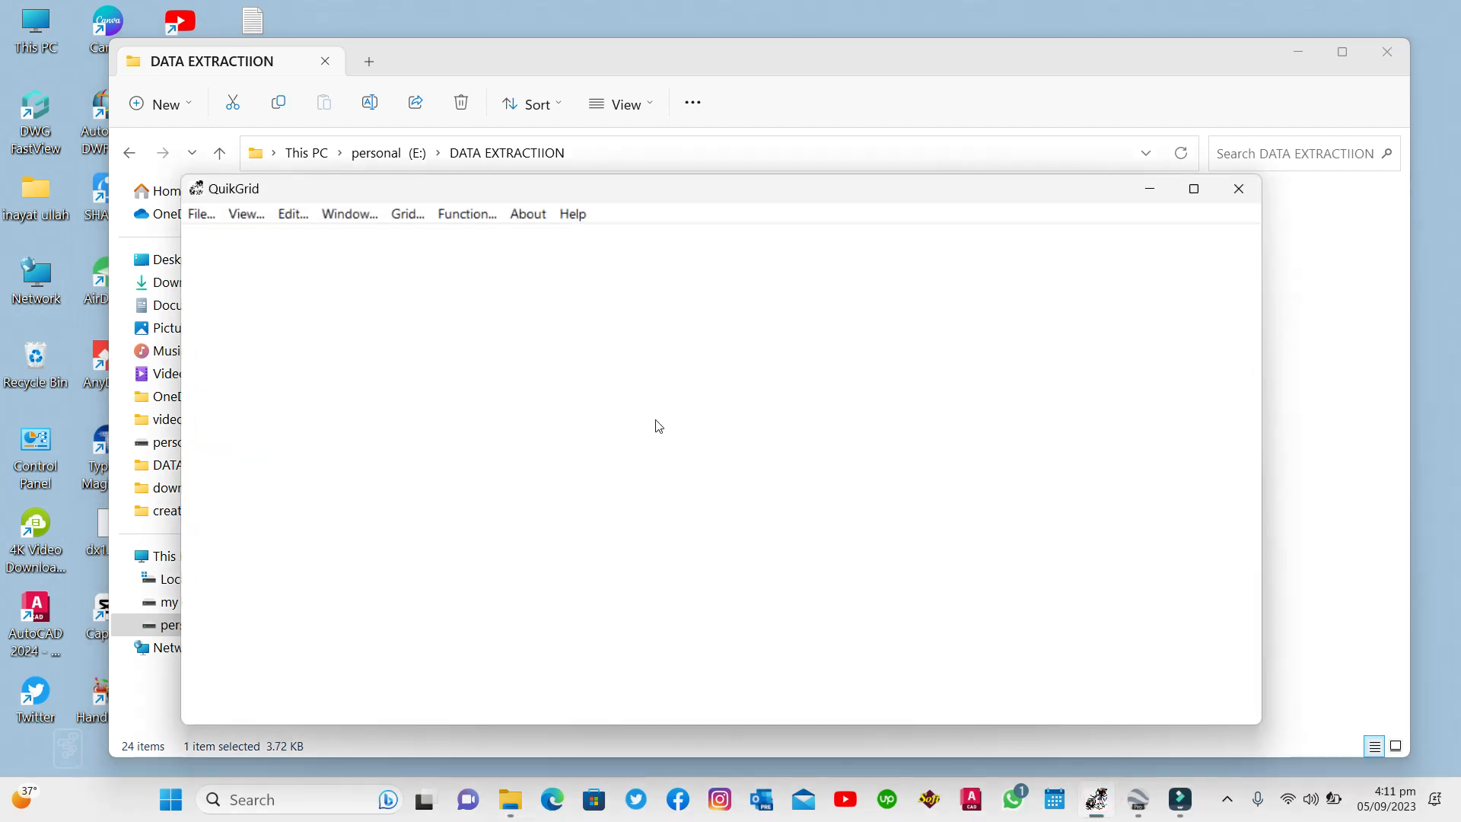
# - Load 555.csv from DATA EXTRACTIION as scattered metric data points
pyautogui.click(191, 217)
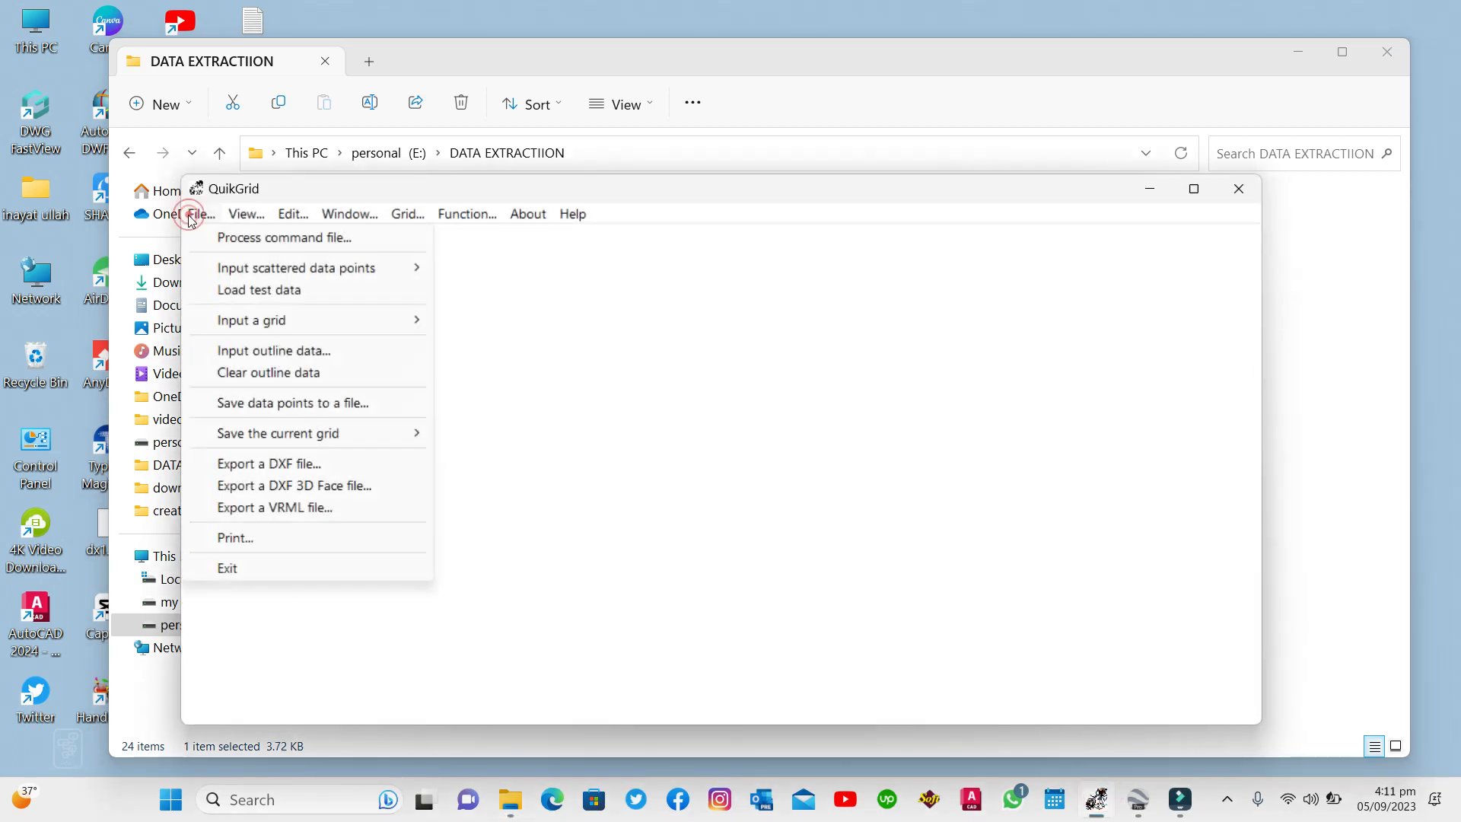
pyautogui.moveTo(331, 279)
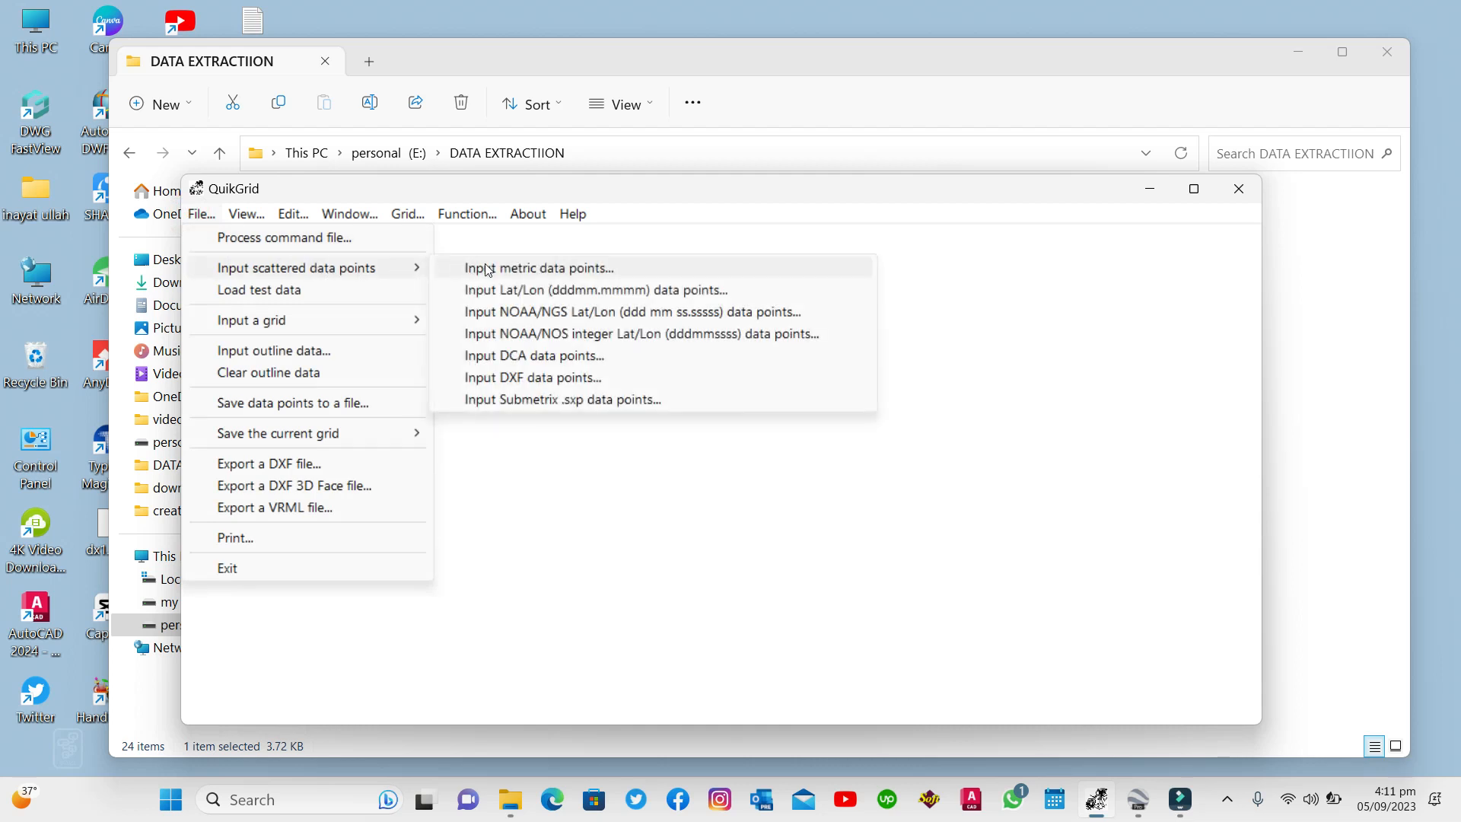
pyautogui.click(535, 271)
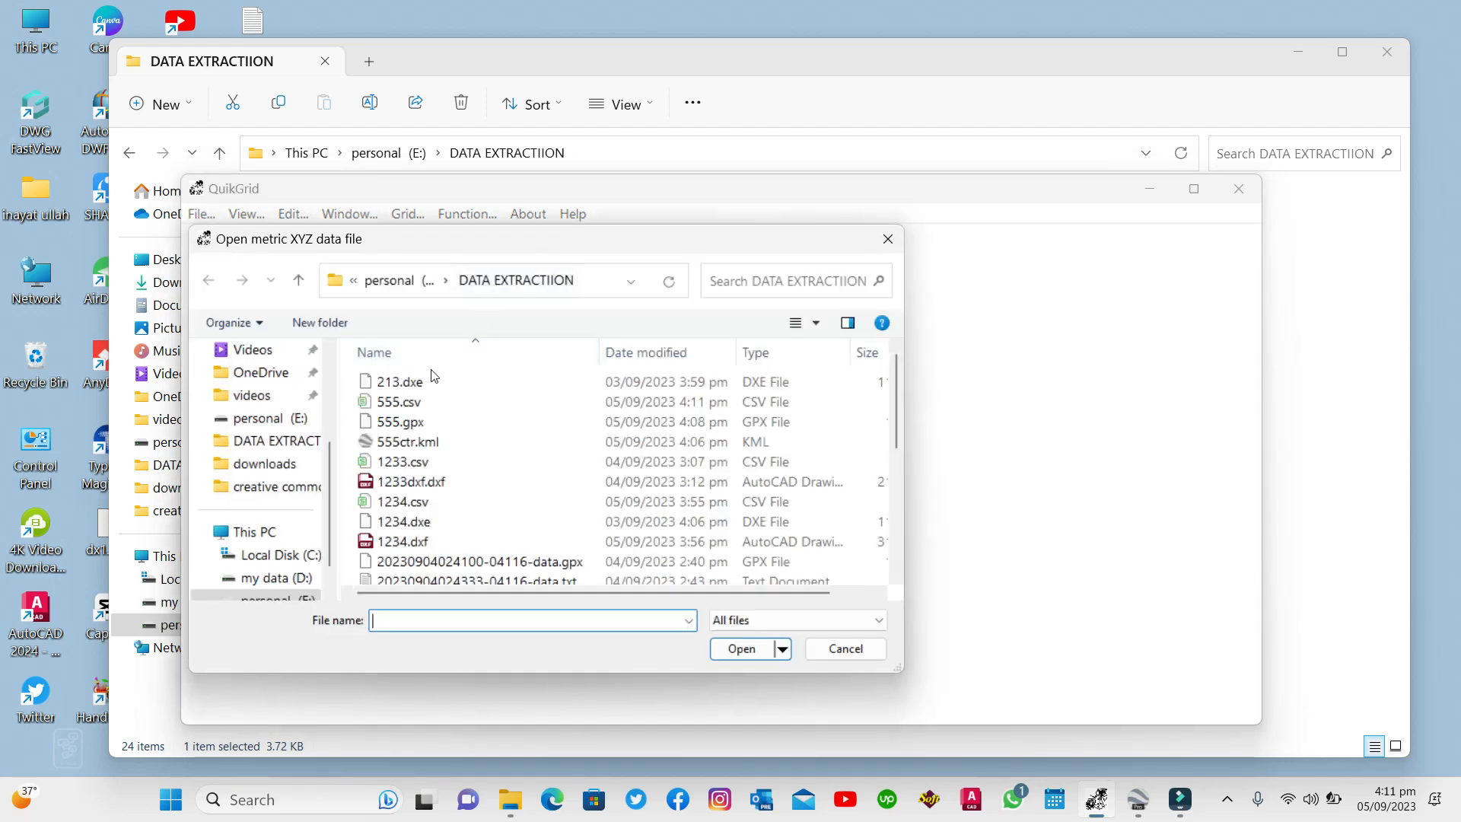
pyautogui.click(498, 403)
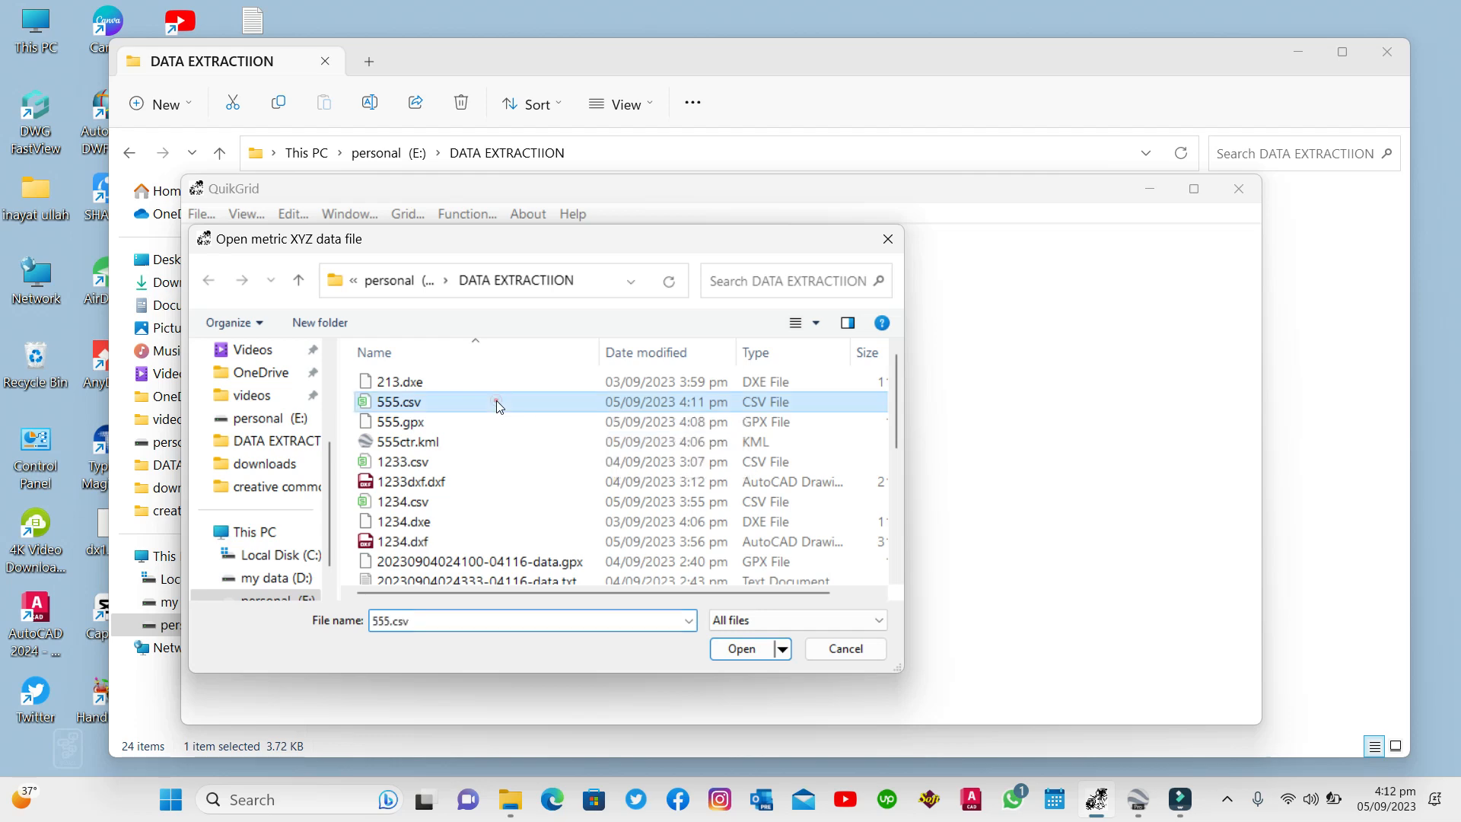
pyautogui.click(755, 648)
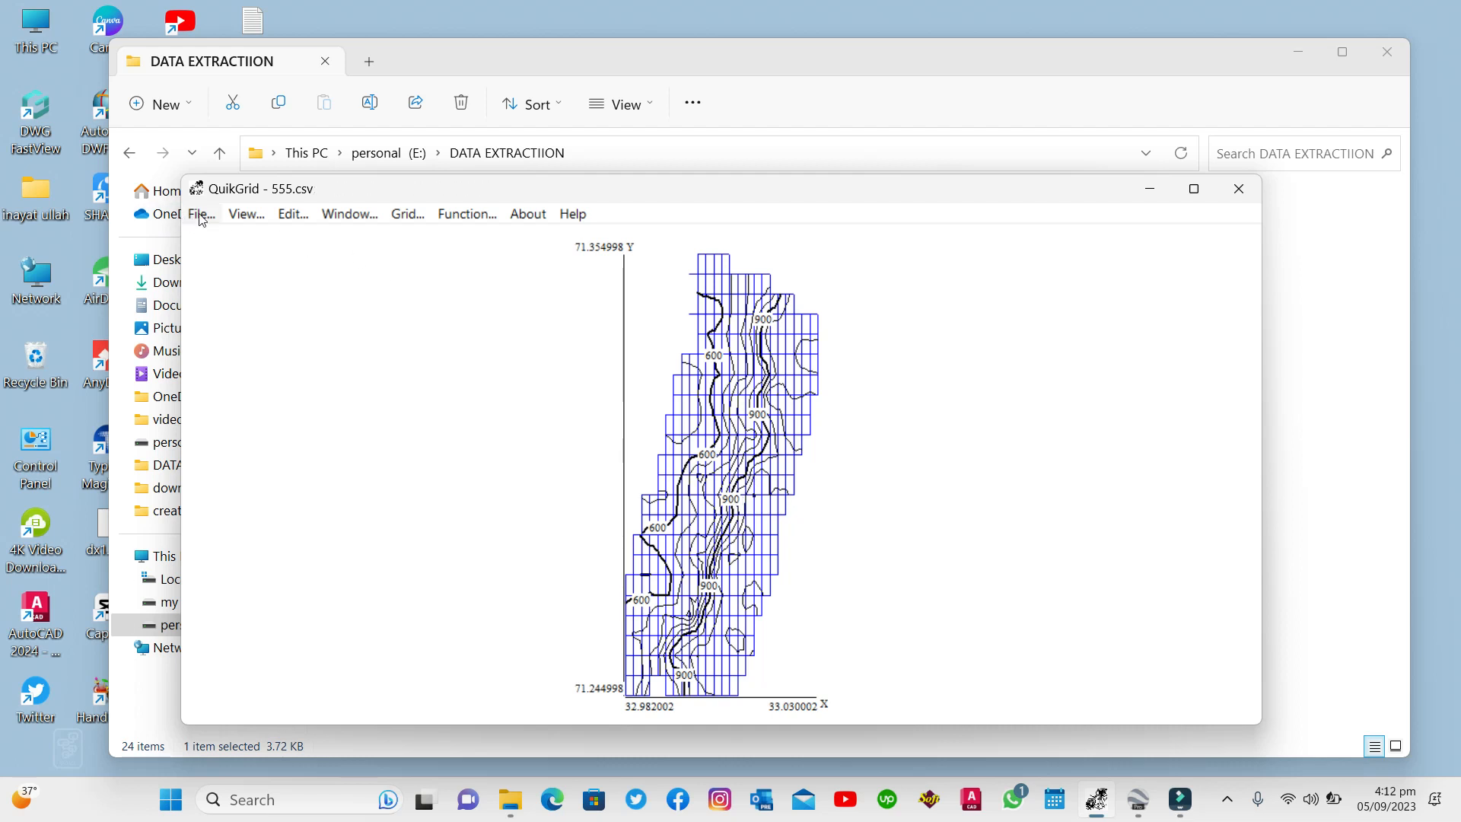
pyautogui.click(291, 215)
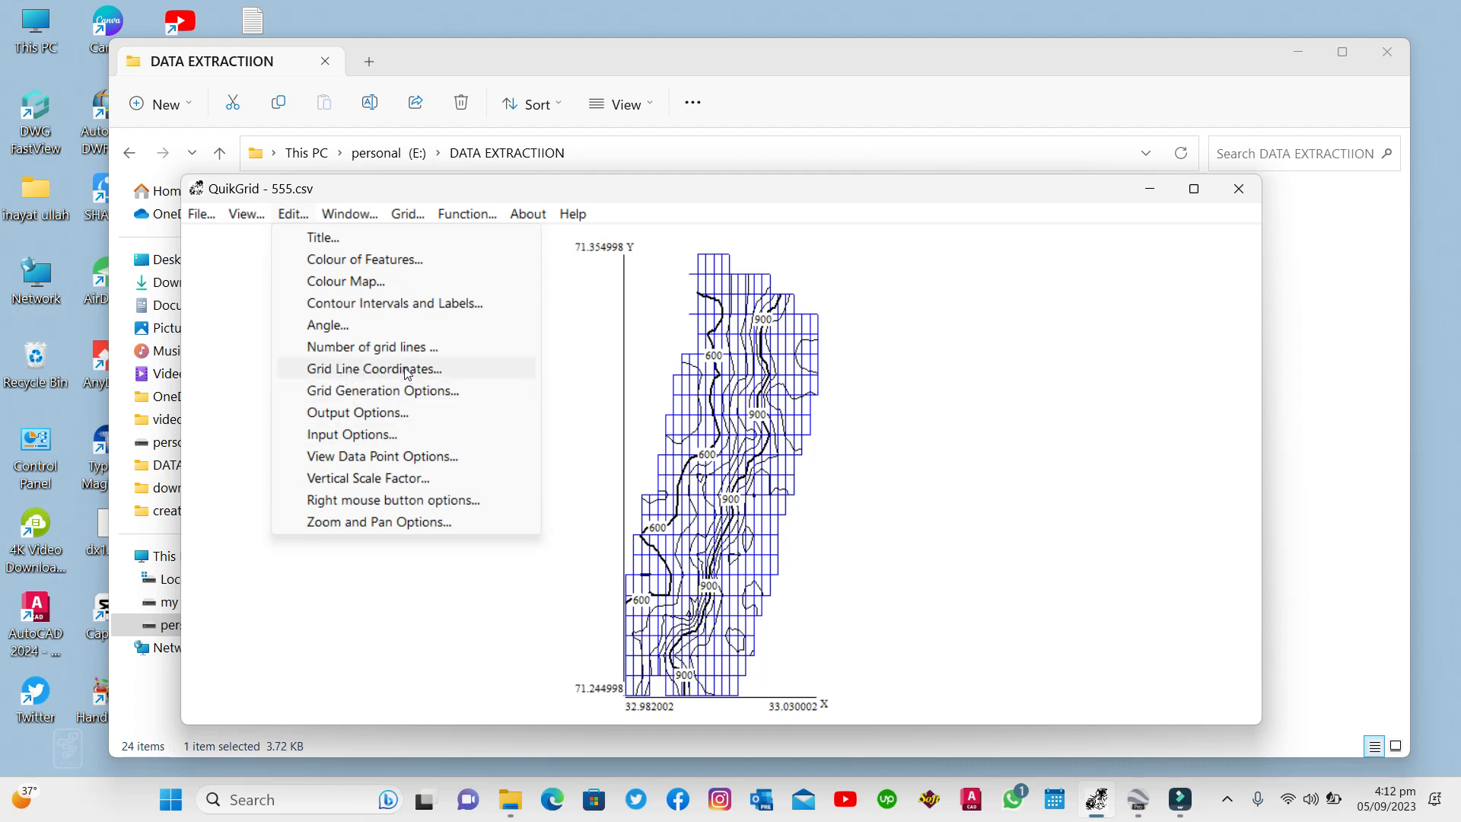
pyautogui.click(355, 391)
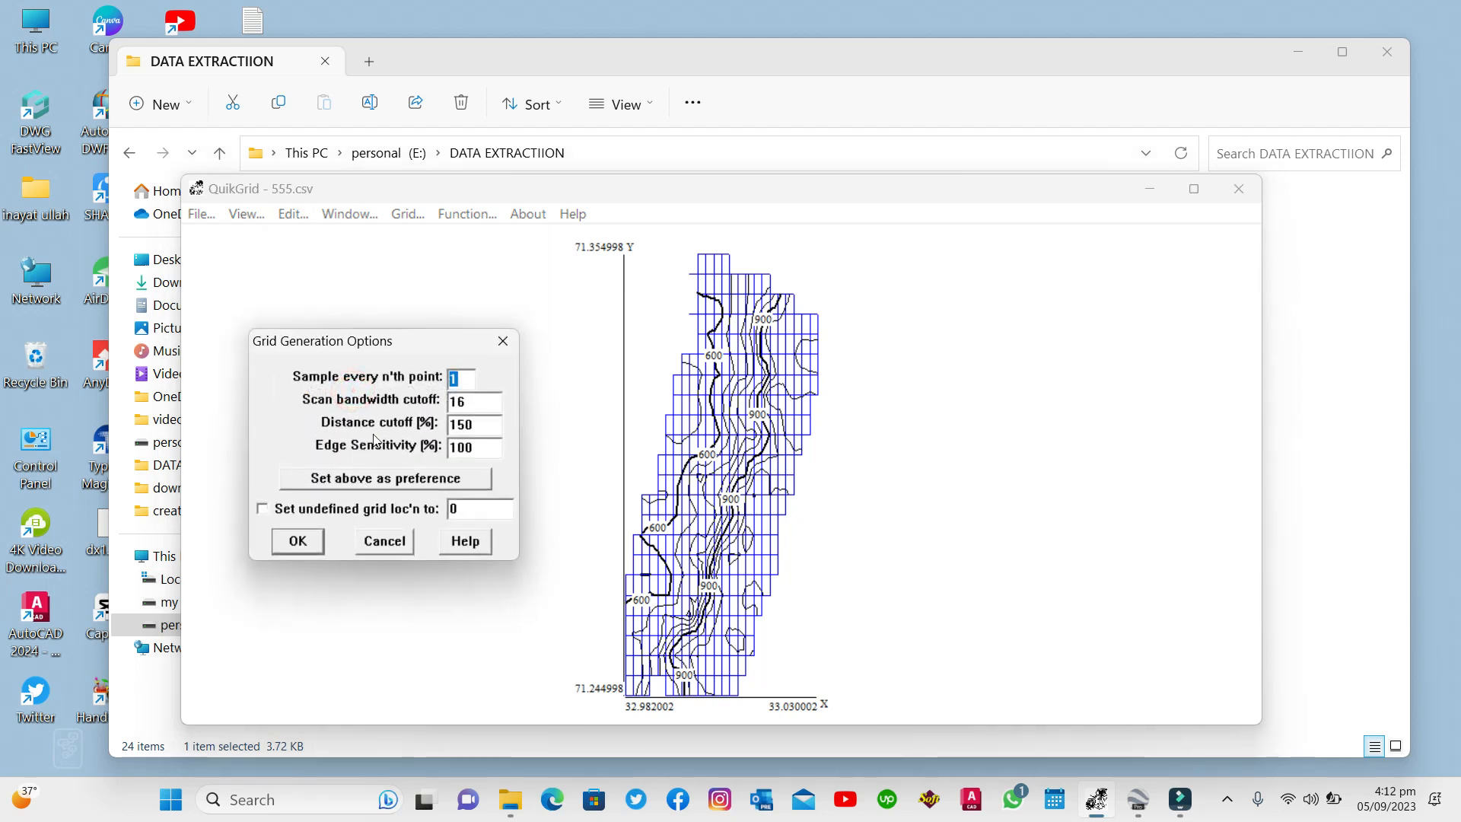
pyautogui.click(379, 541)
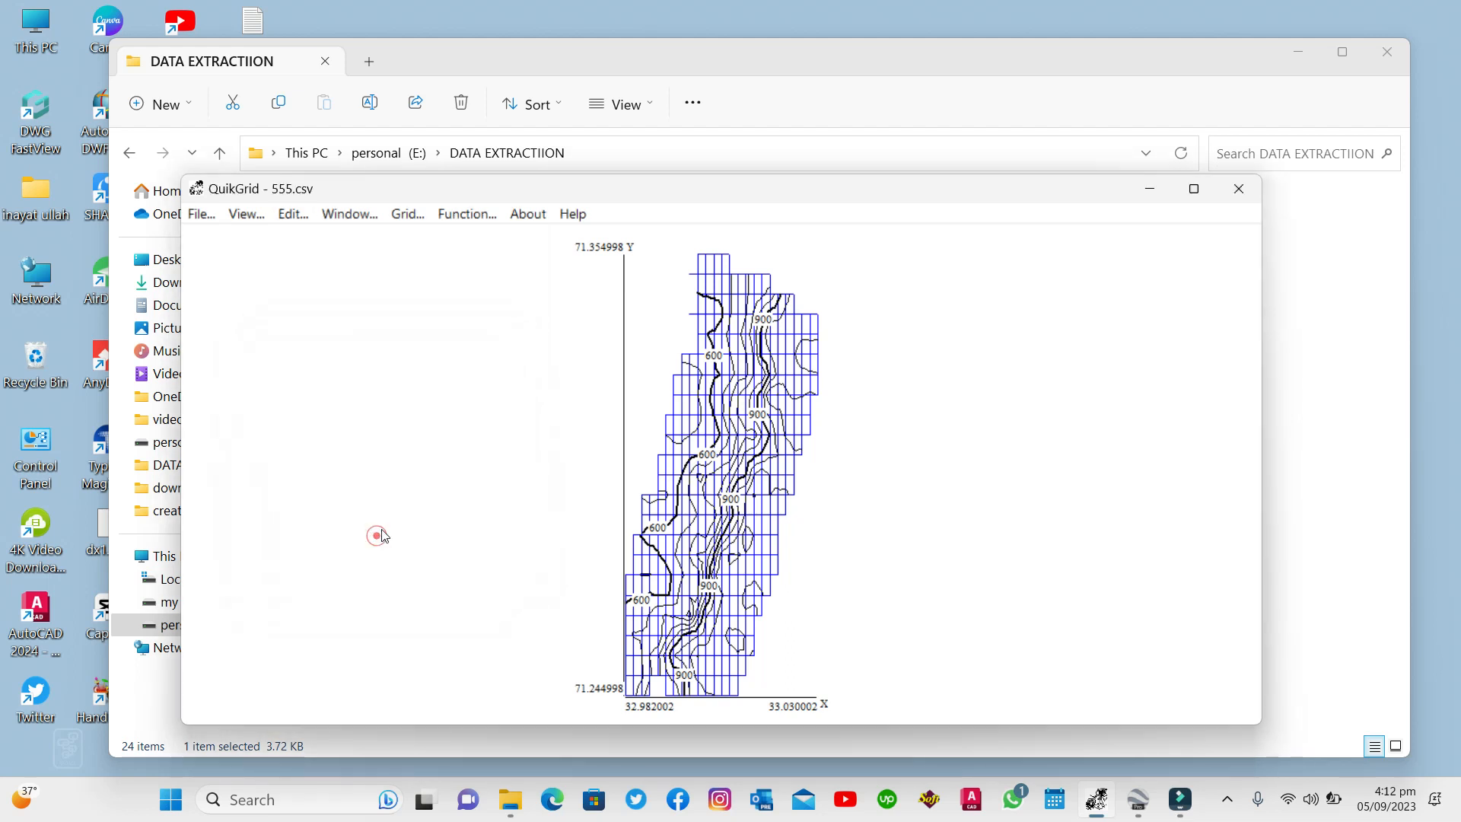
# - Export the contour grid as a DXF file named 555 in DATA EXTRACTIION, keeping the DXF files type
pyautogui.click(212, 217)
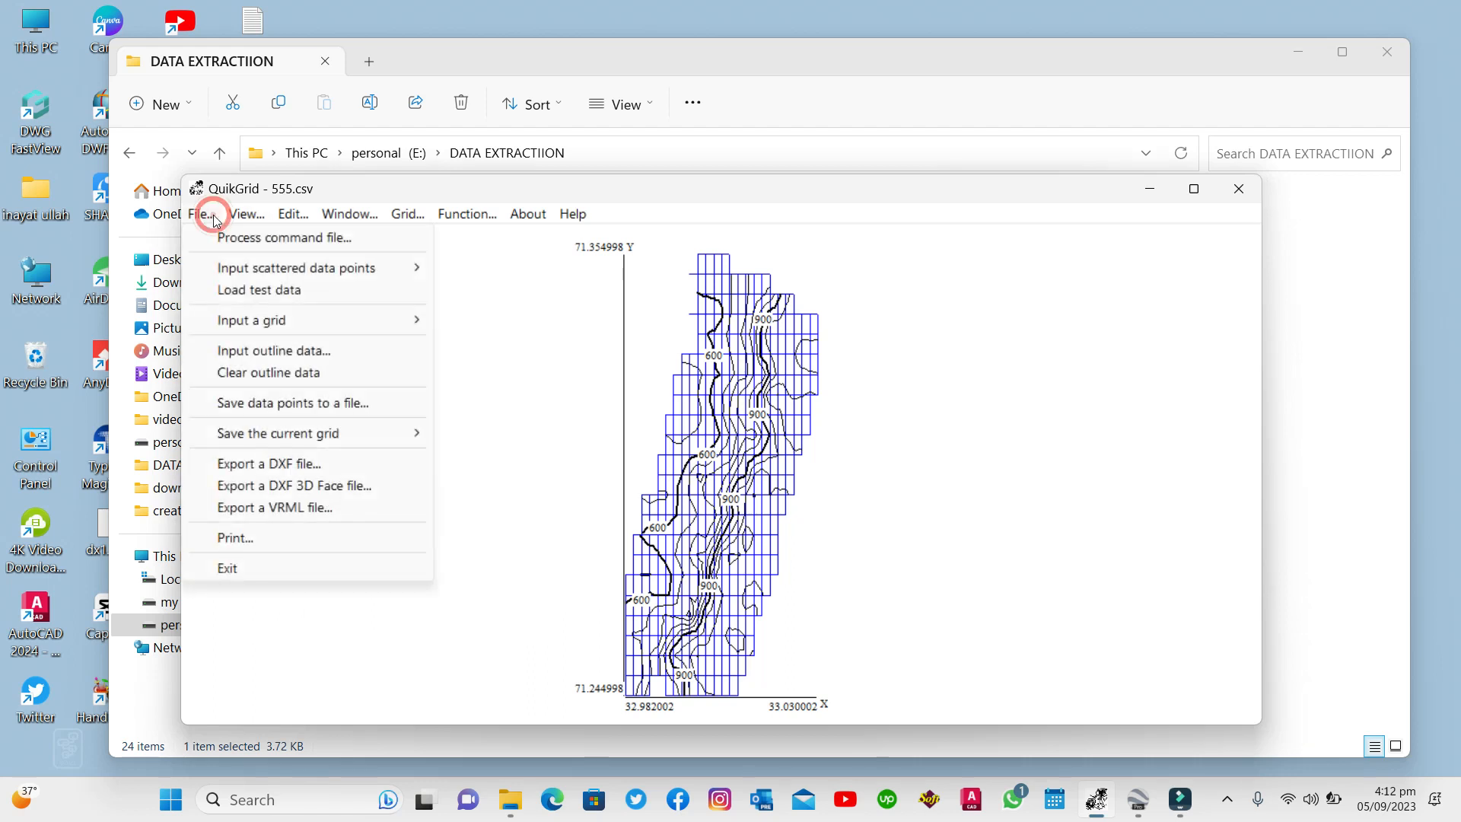
pyautogui.click(312, 467)
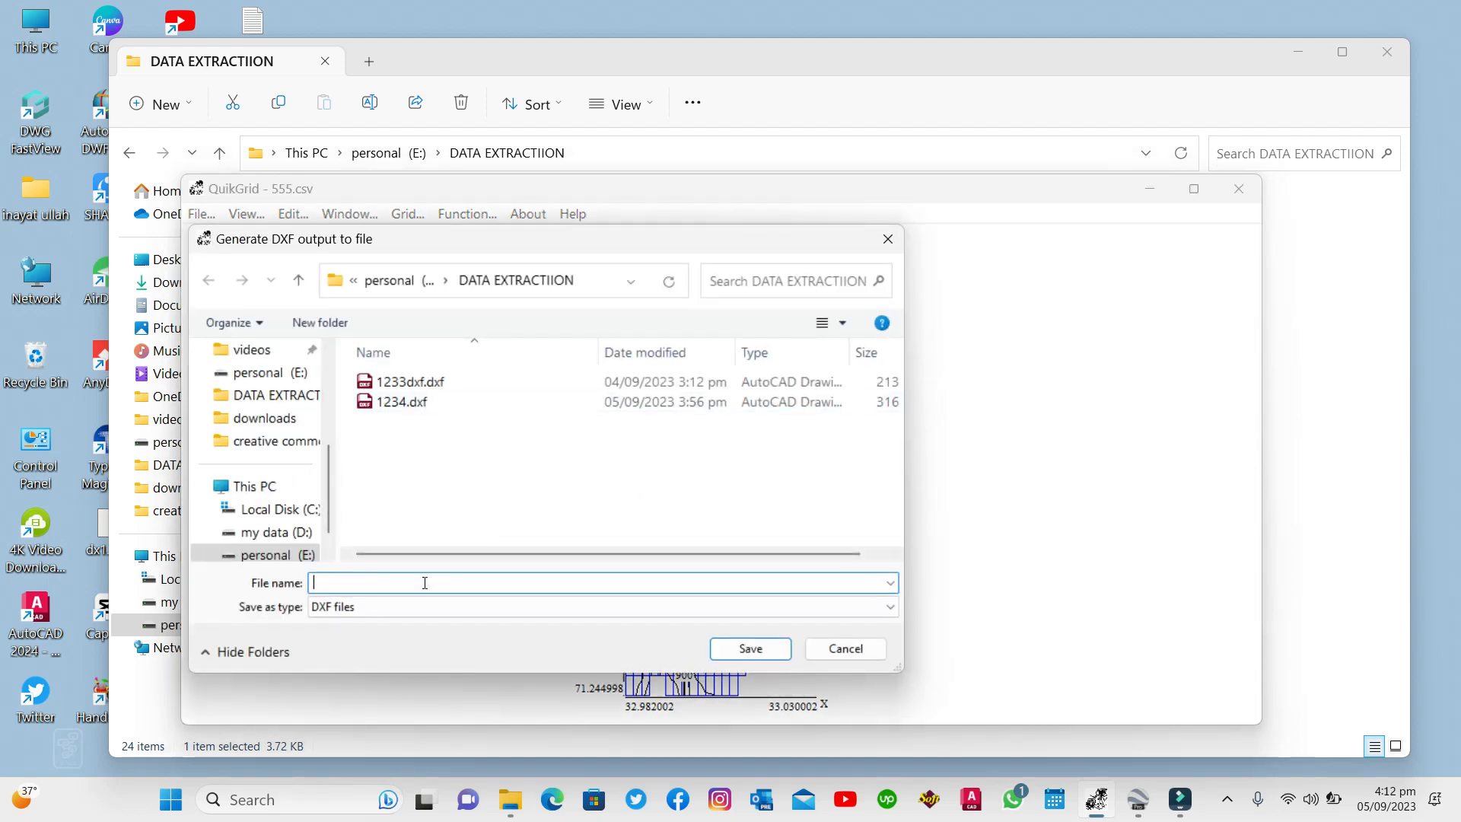
pyautogui.write('555')
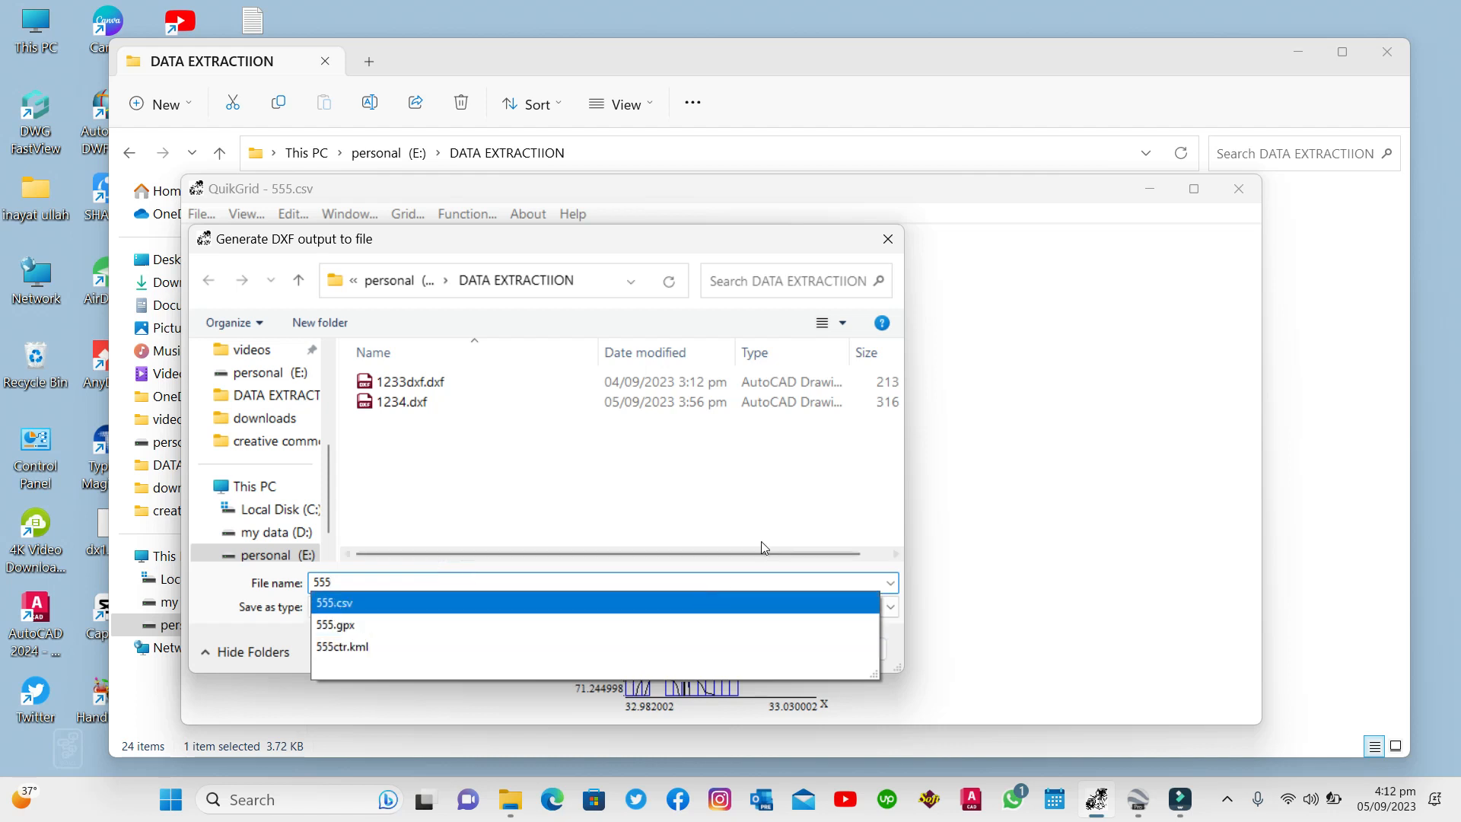
pyautogui.click(779, 507)
pyautogui.click(723, 607)
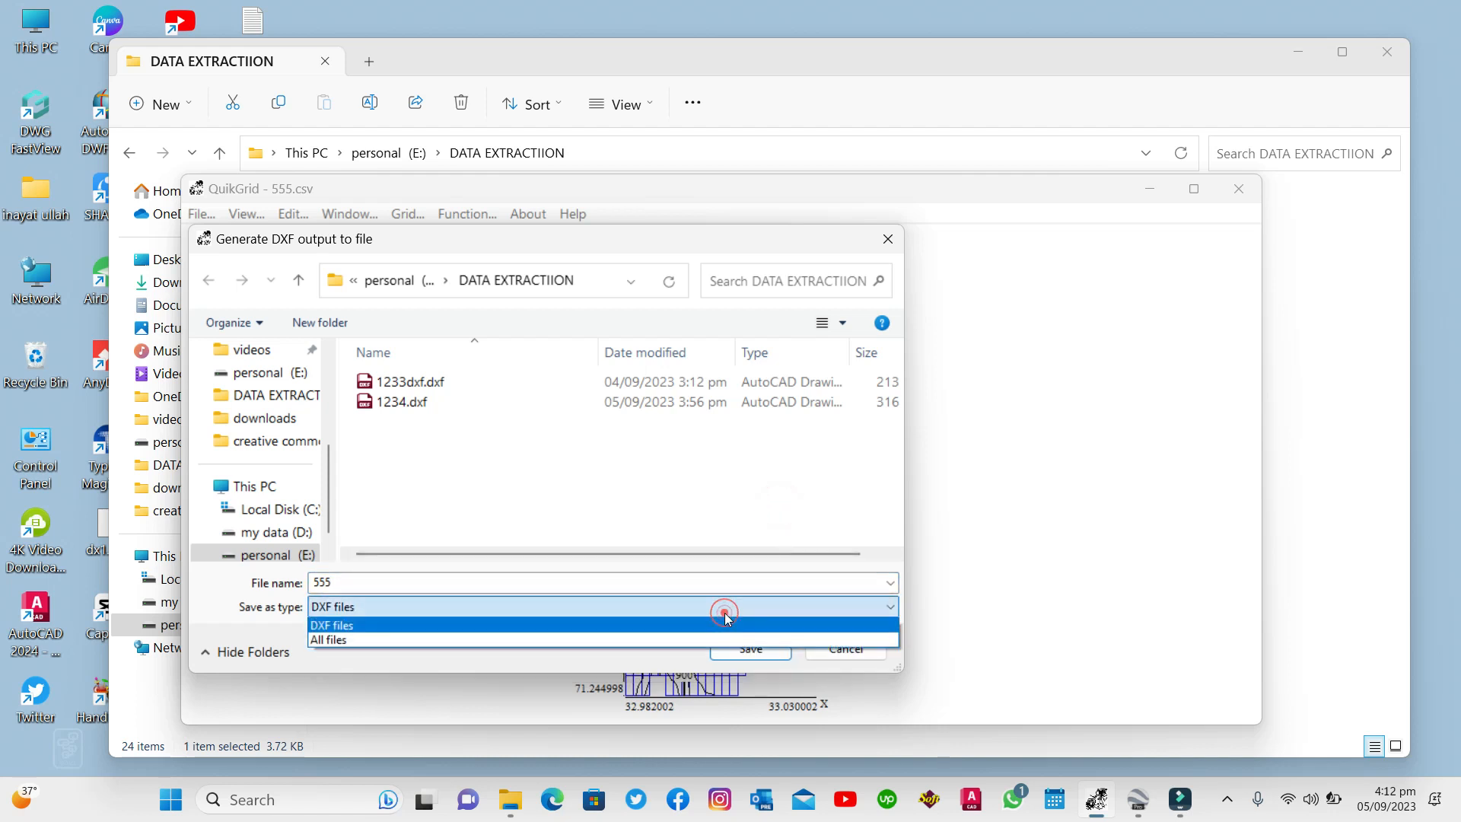
pyautogui.click(487, 624)
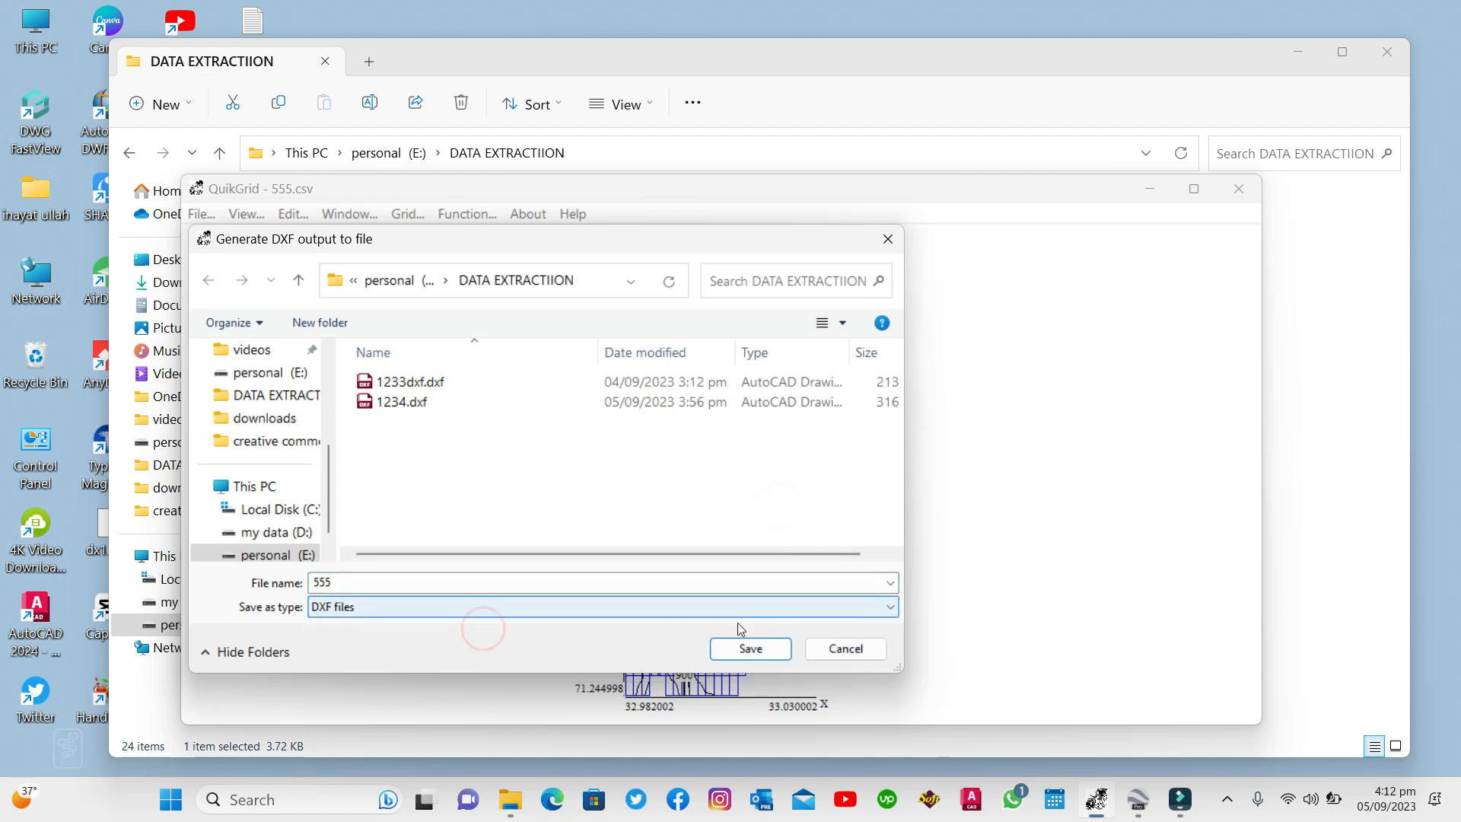
pyautogui.click(757, 653)
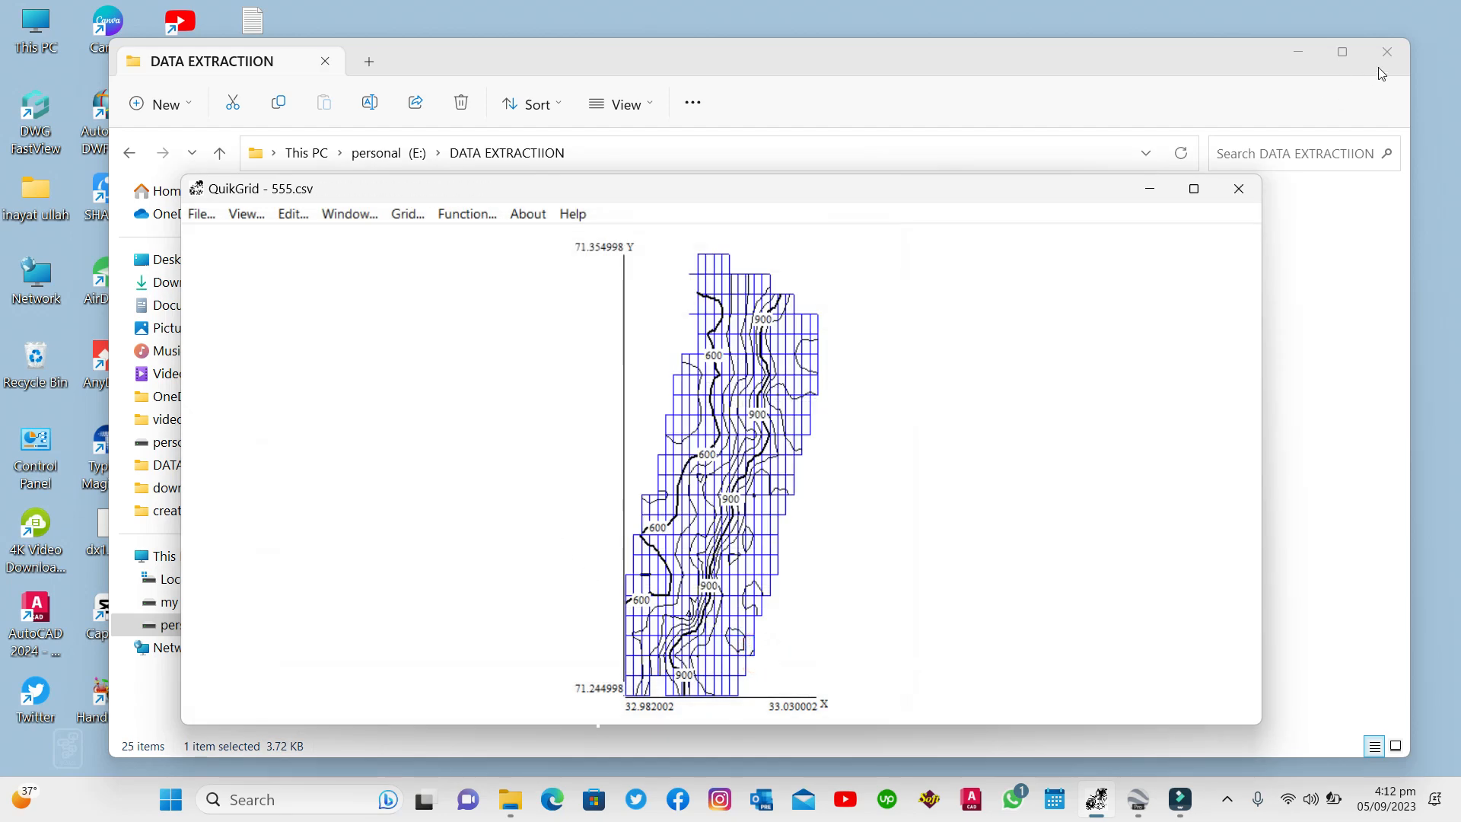
# - Close QuikGrid and open 555.dxf from DATA EXTRACTIION on drive E in AutoCAD, accepting read-only mode
pyautogui.click(1238, 188)
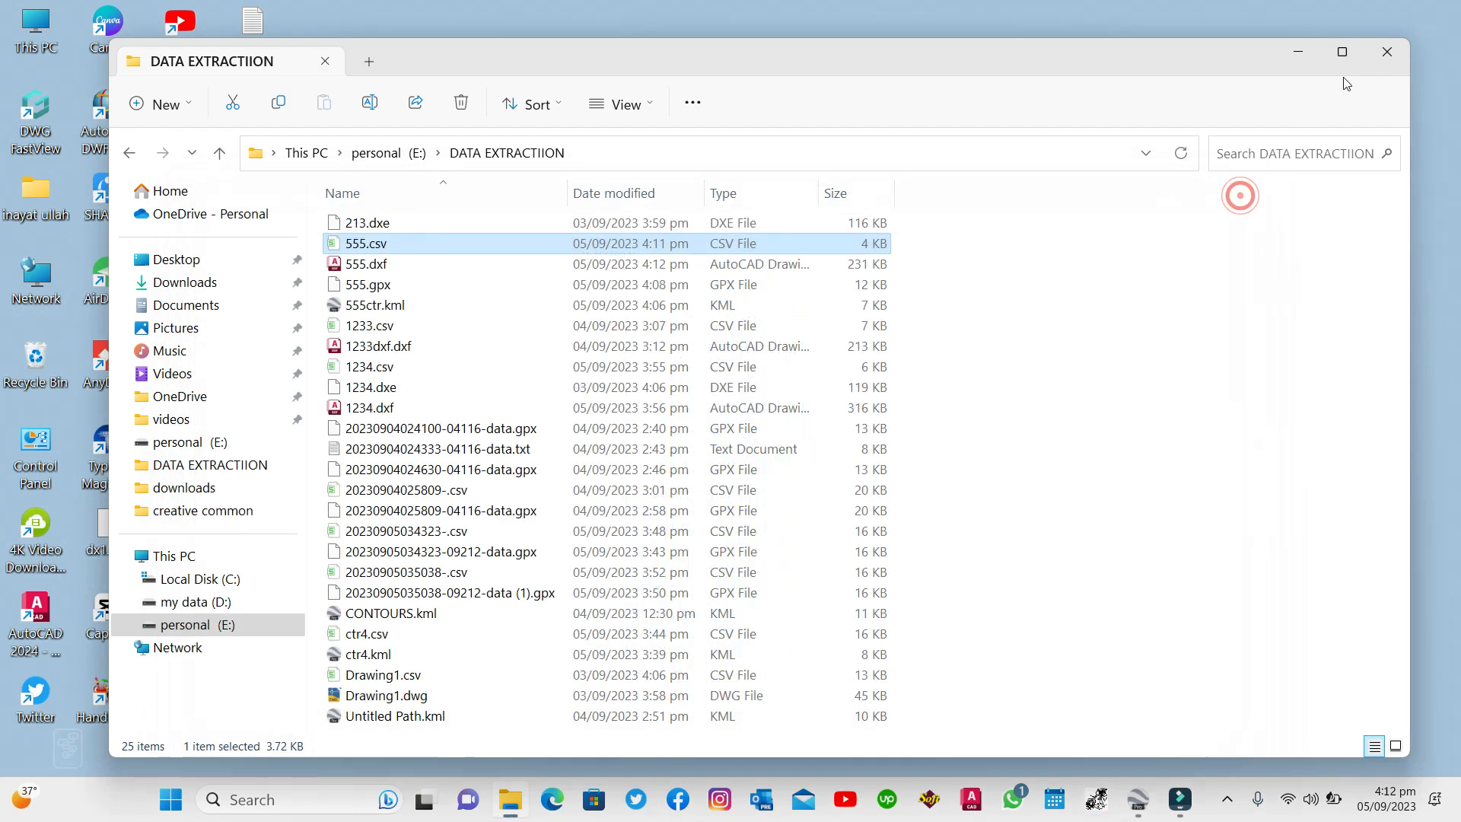
pyautogui.click(1374, 51)
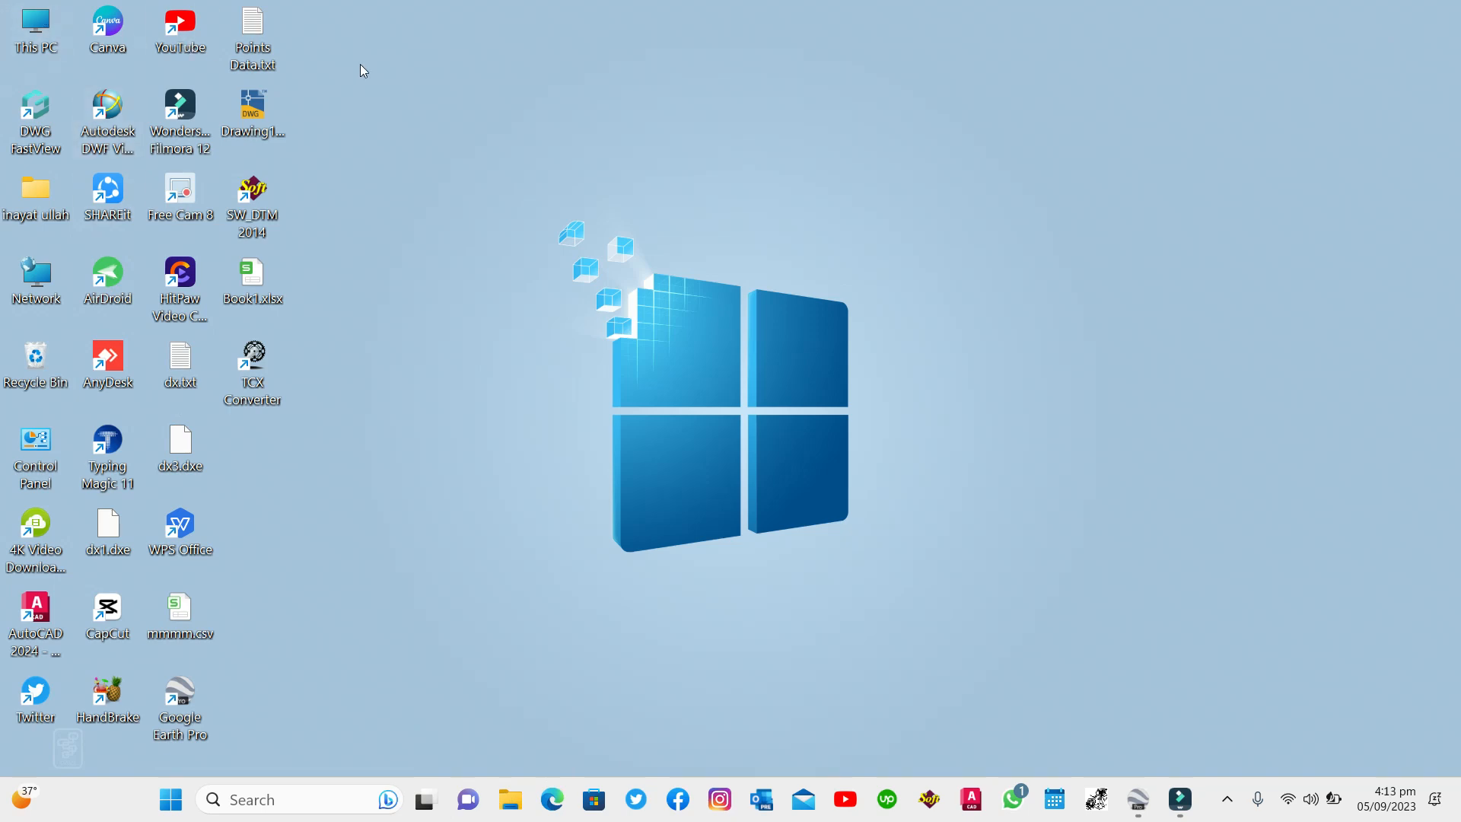
pyautogui.press('super+e')
pyautogui.doubleClick(885, 237)
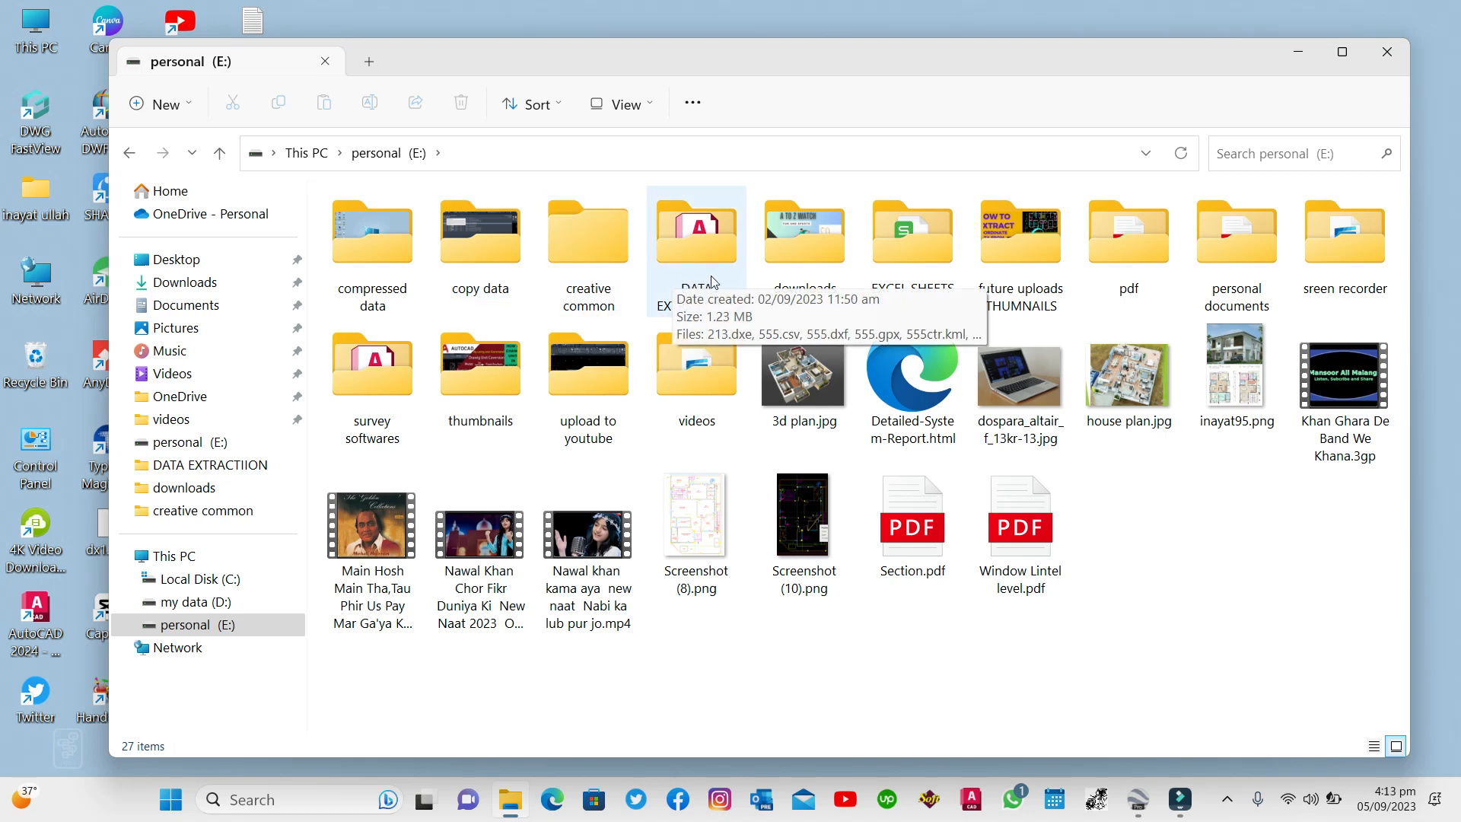
pyautogui.doubleClick(710, 260)
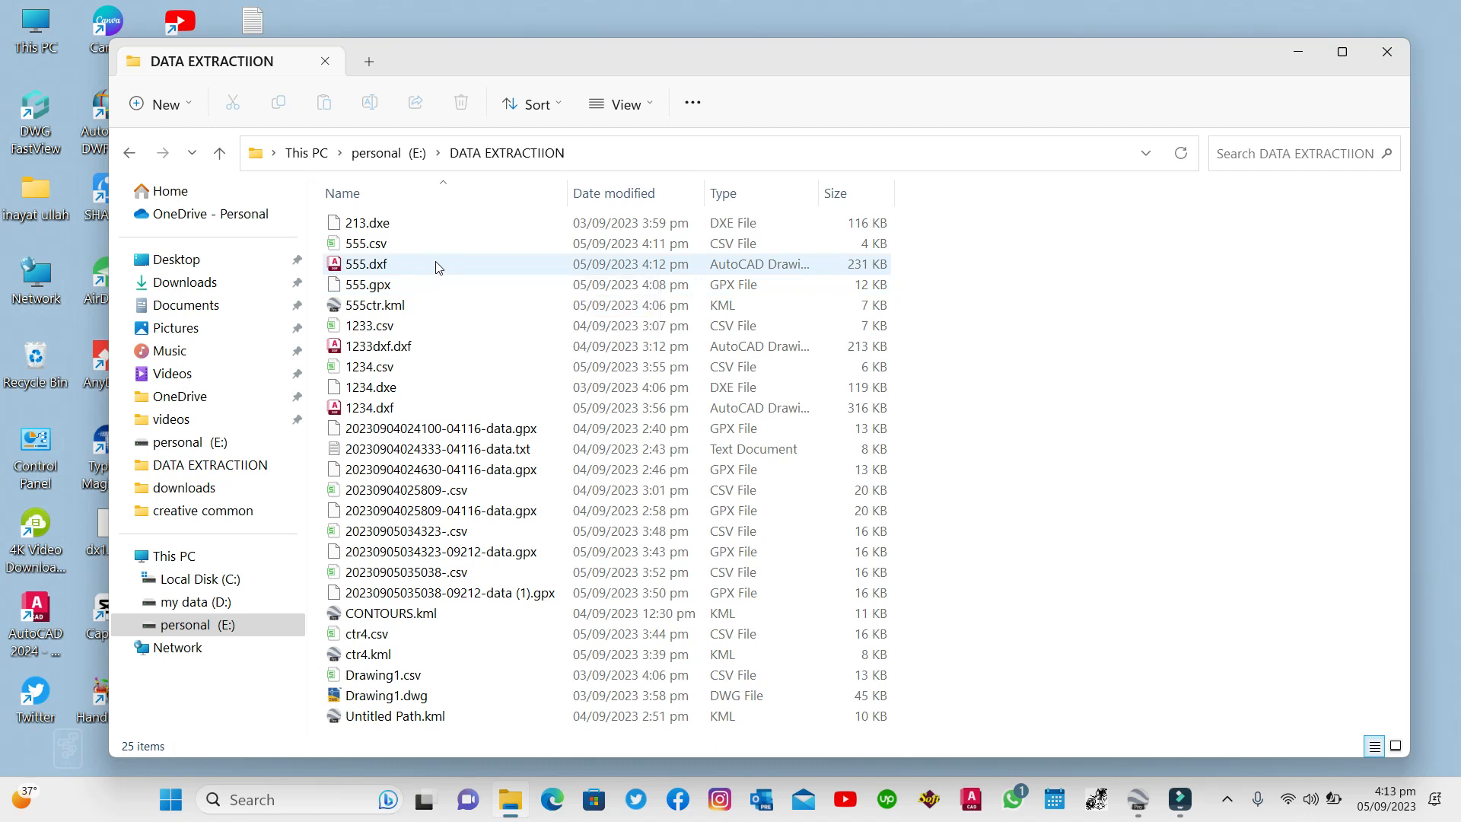
pyautogui.doubleClick(436, 264)
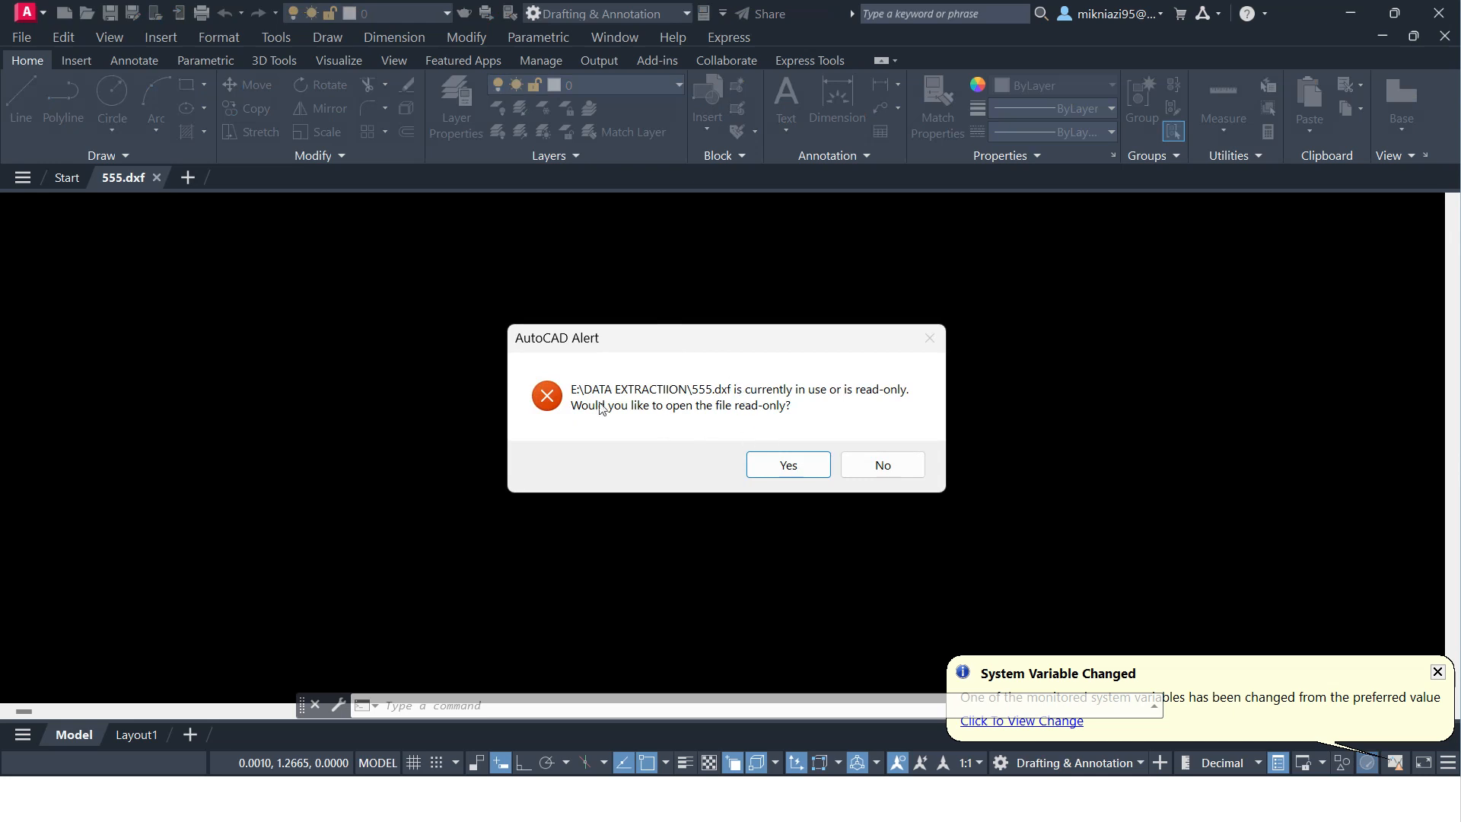
pyautogui.click(786, 463)
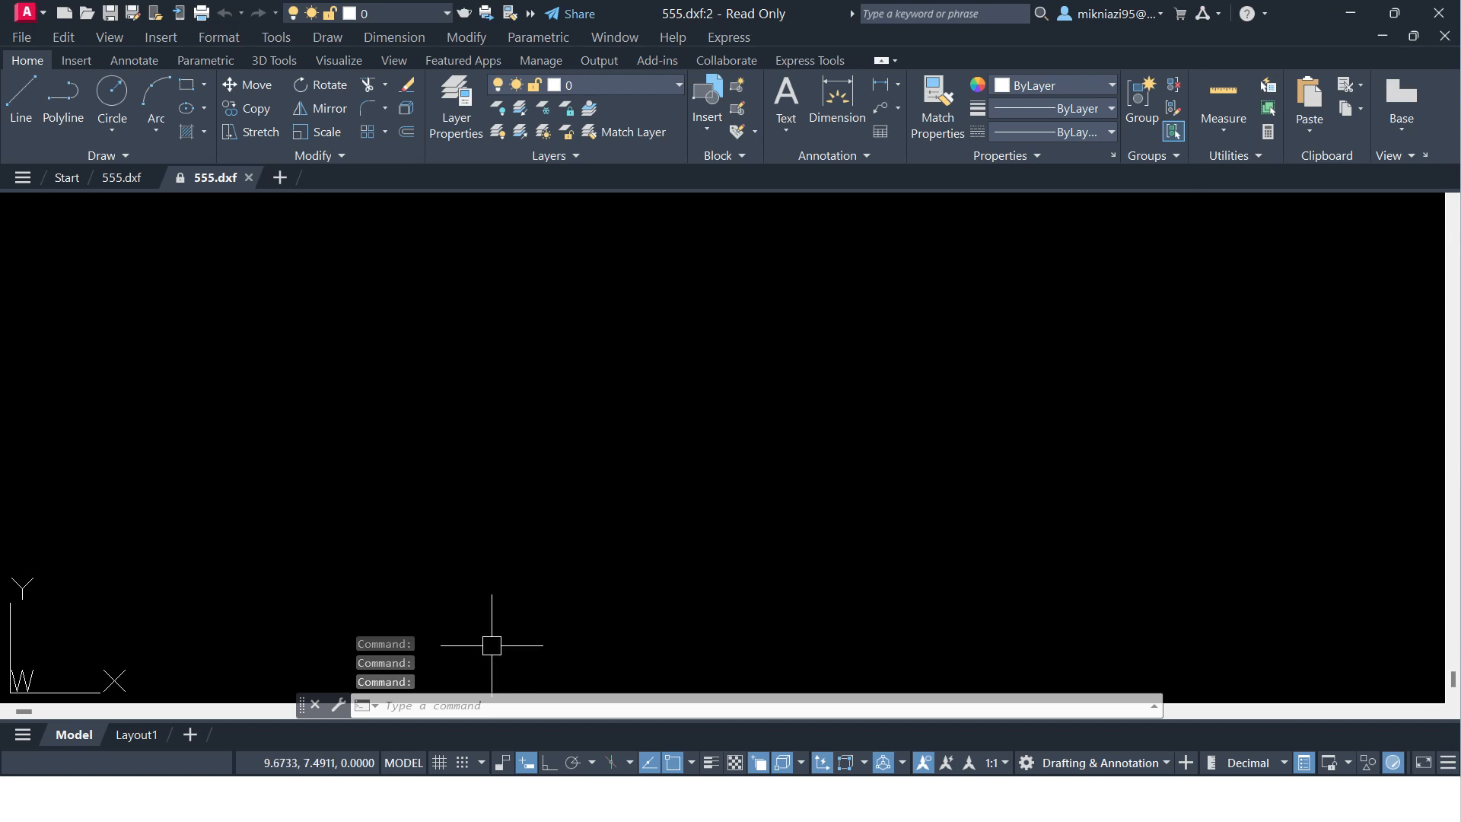
# - Zoom the drawing to its extents and inspect the contour lines and grid up close
pyautogui.click(454, 706)
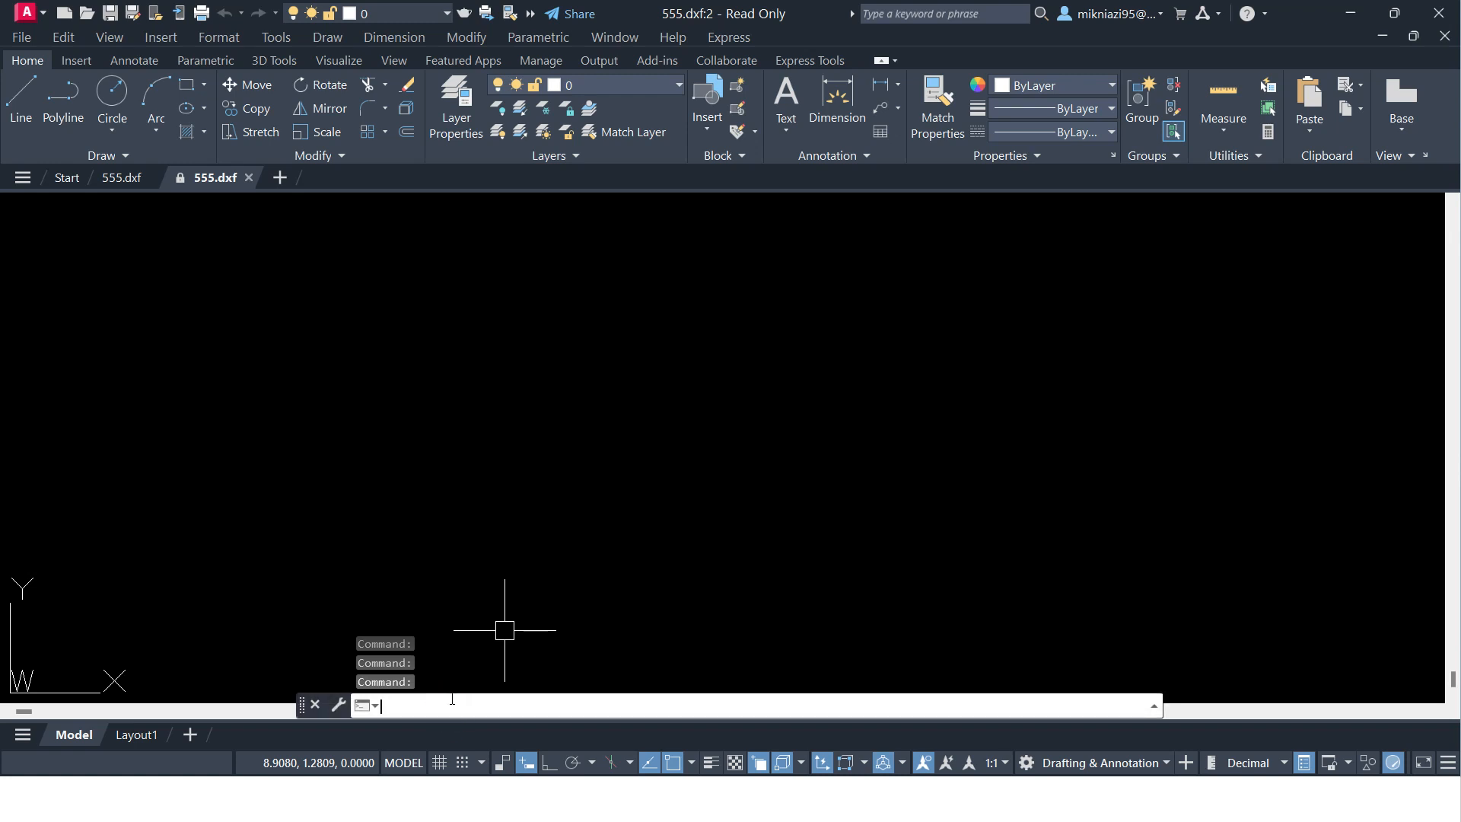
pyautogui.write('z')
pyautogui.press('Return')
pyautogui.write('e')
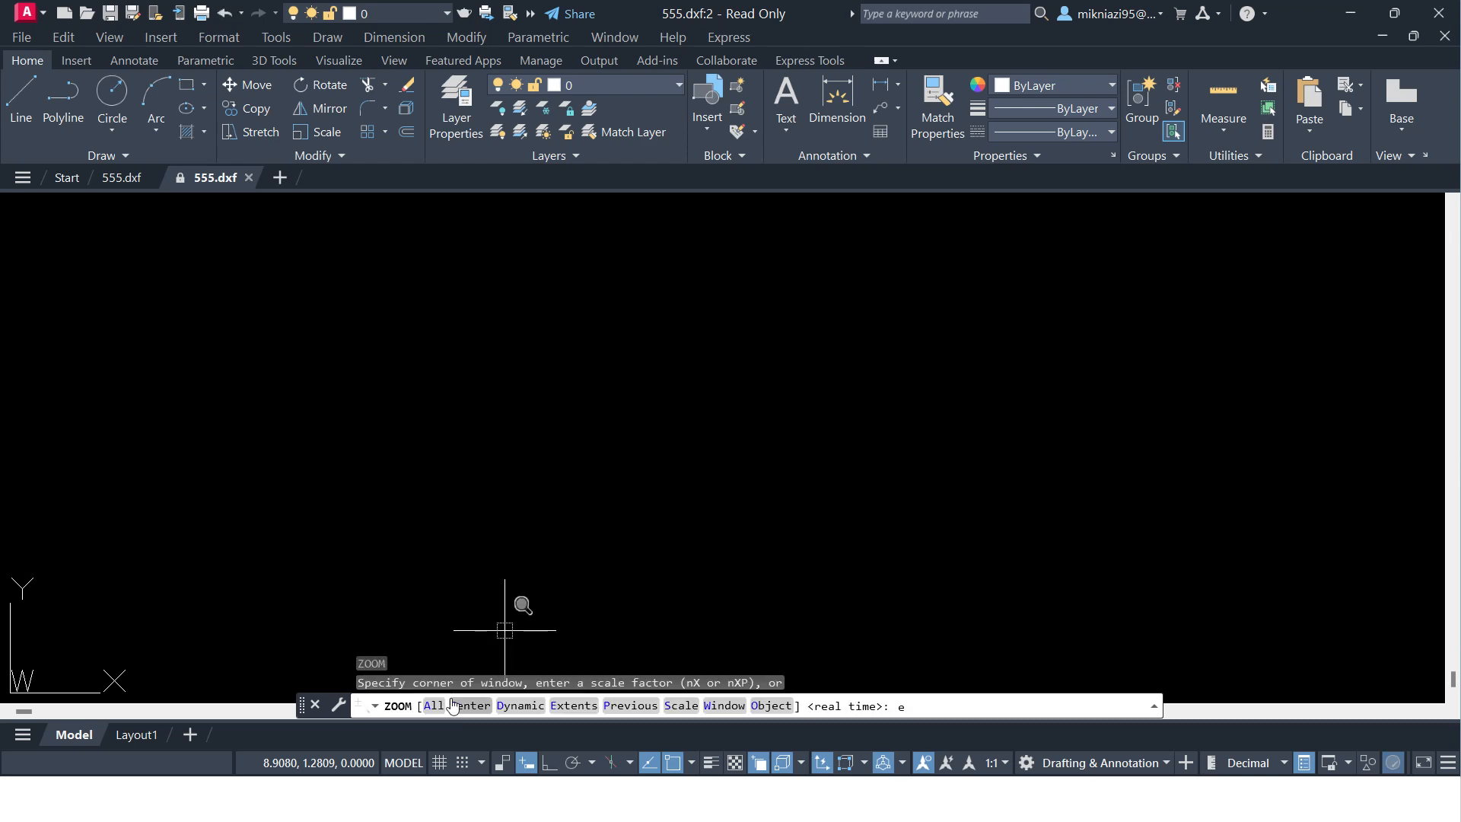
pyautogui.press('Return')
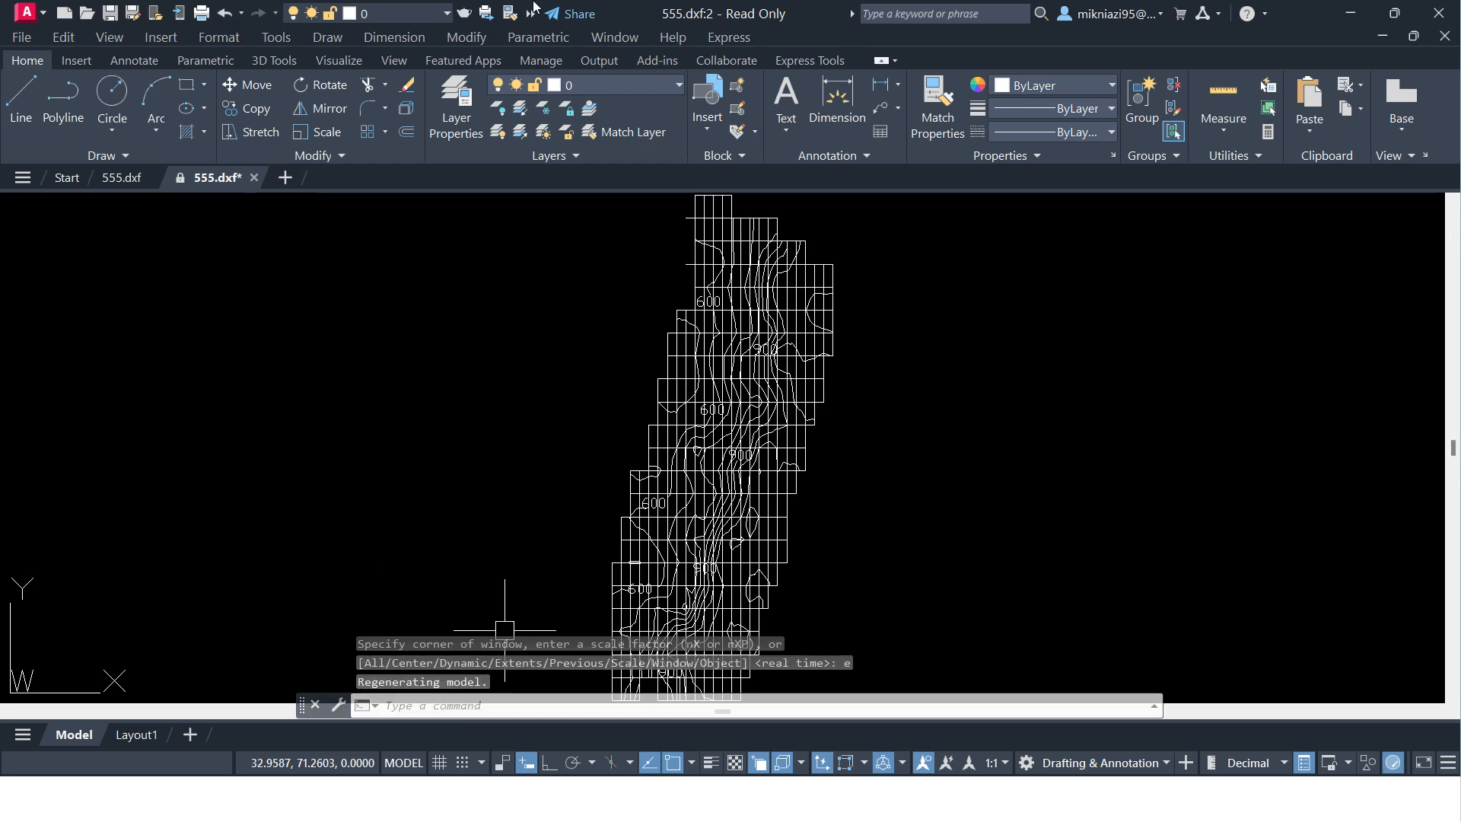
pyautogui.scroll(6, 761, 343)
pyautogui.scroll(3, 861, 329)
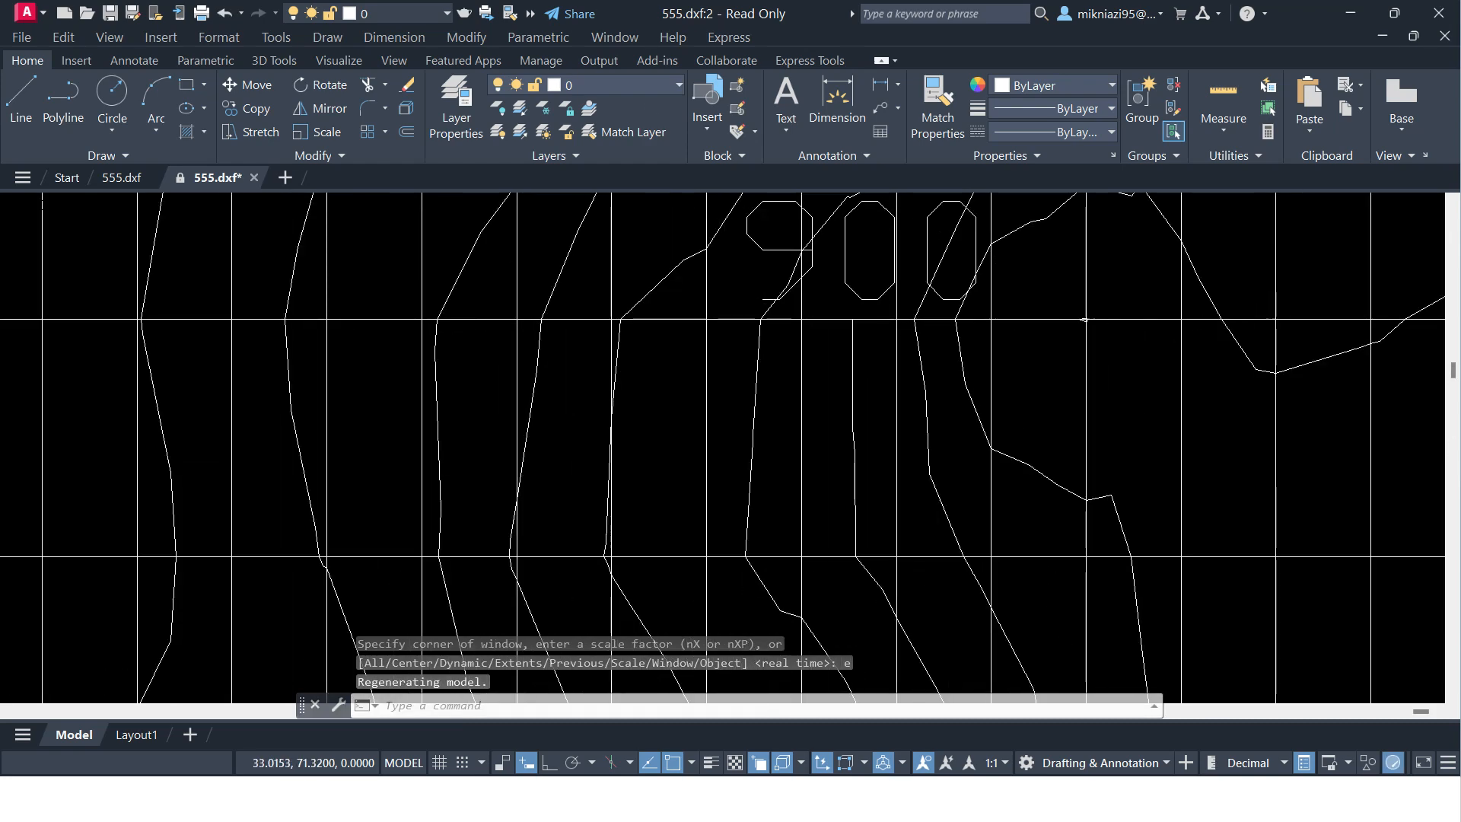
pyautogui.scroll(-7, 830, 398)
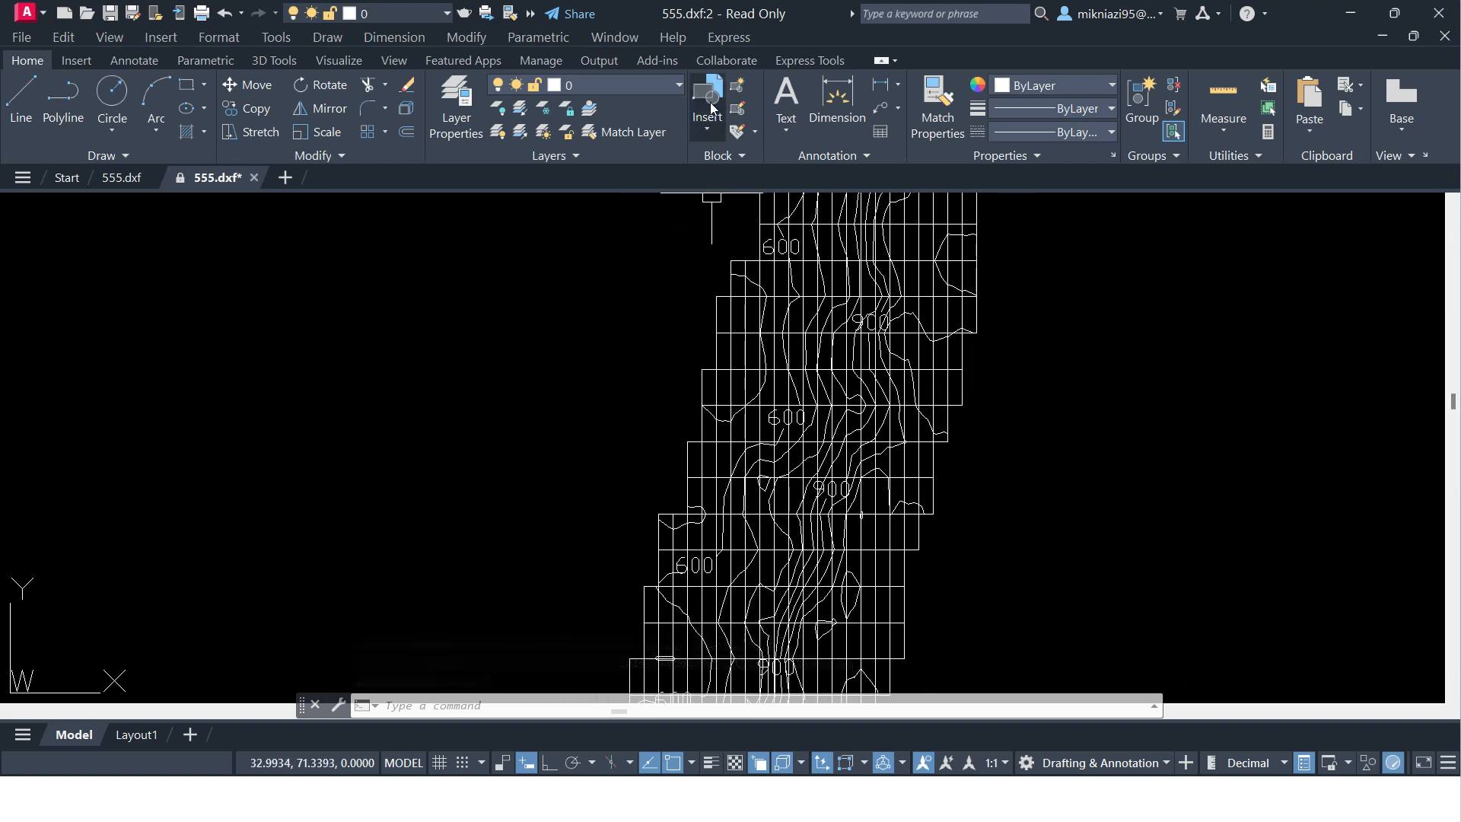
# - Turn off the GRID layer, leaving the contour layers on
pyautogui.click(668, 85)
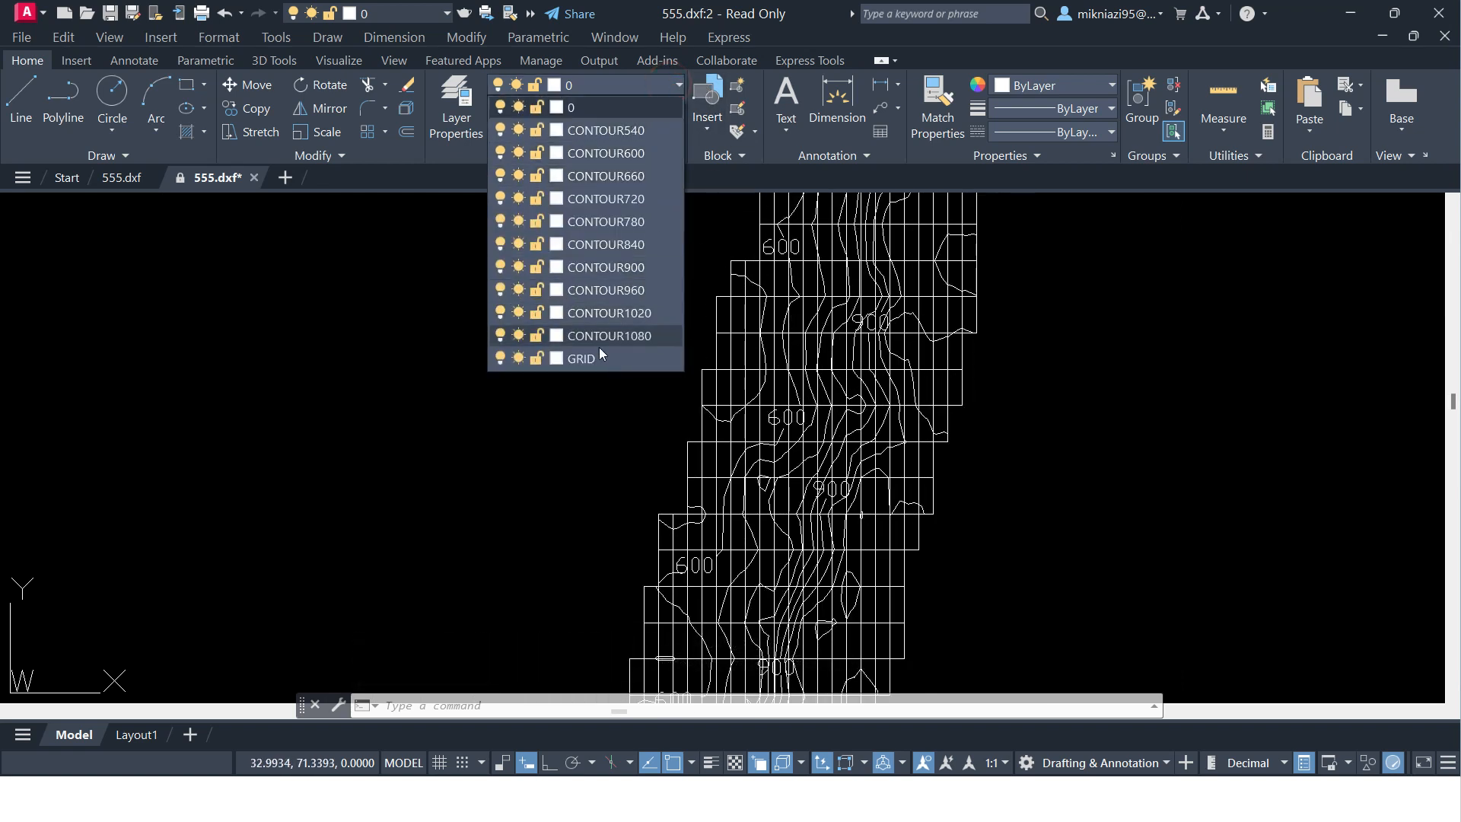
pyautogui.click(499, 360)
pyautogui.scroll(-4, 897, 492)
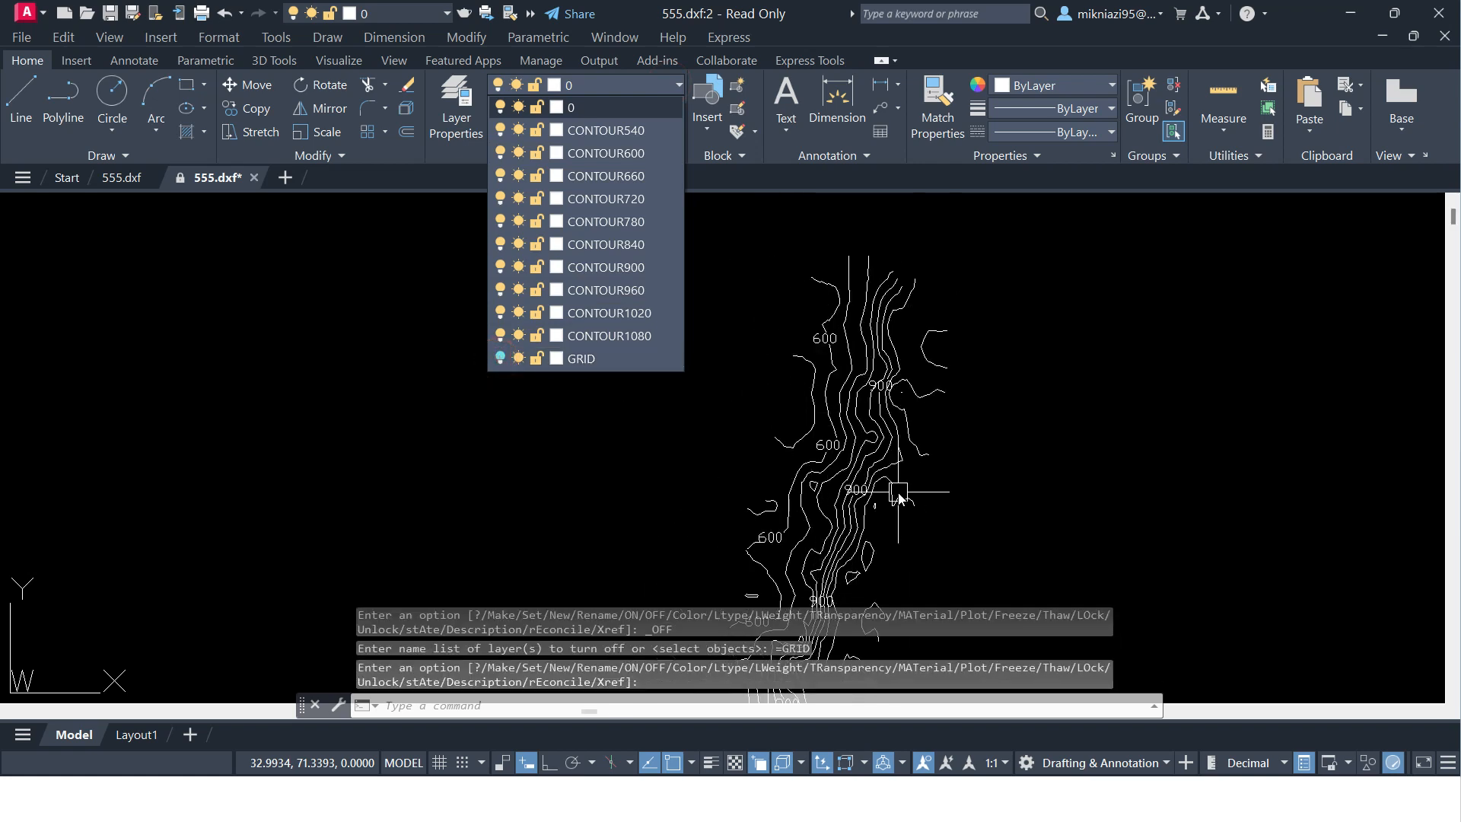
pyautogui.click(790, 294)
# - Examine the contour lines and their elevation labels along the full length of the terrain strip
pyautogui.scroll(4, 878, 403)
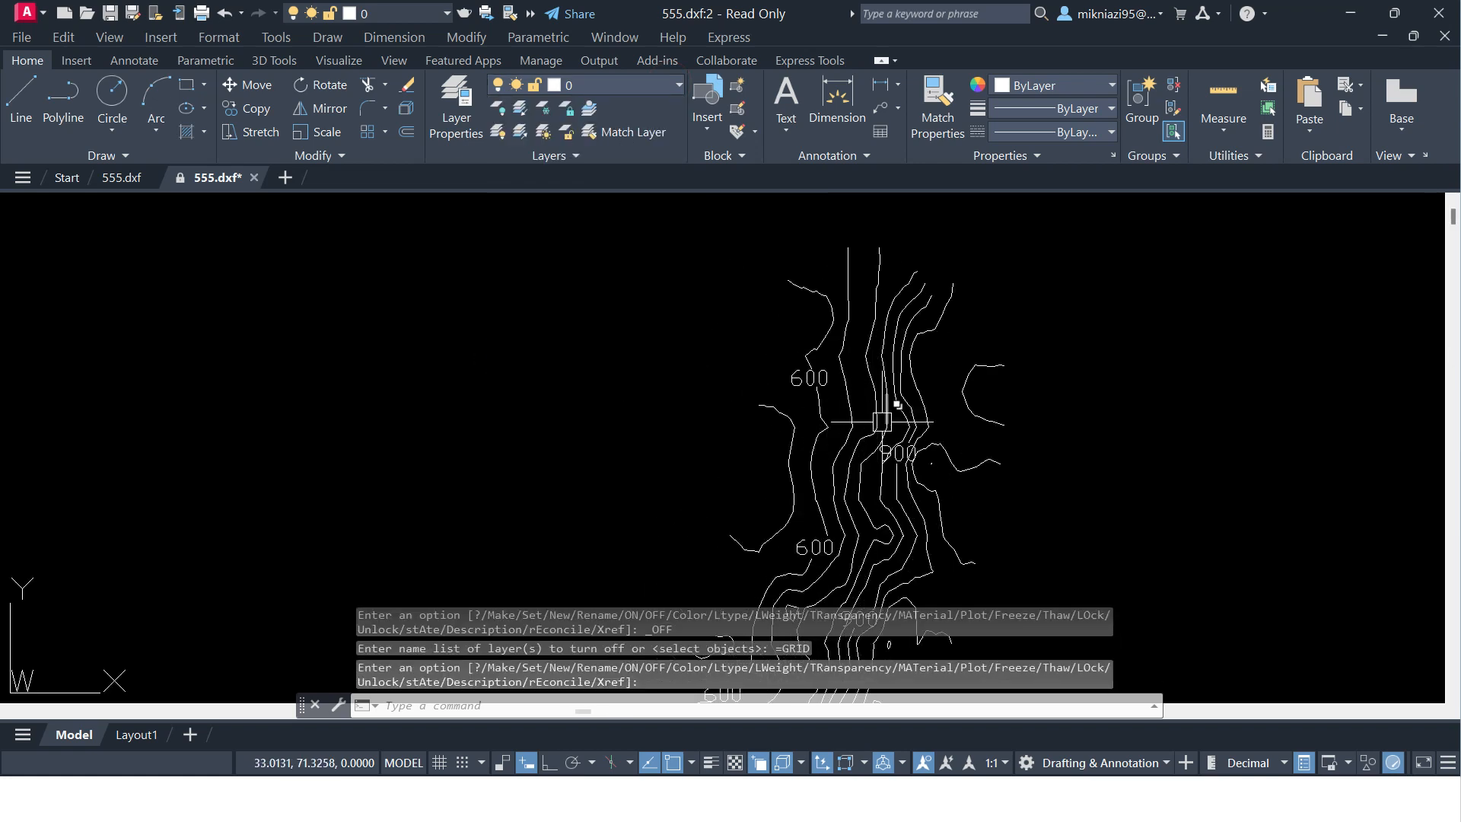
pyautogui.moveTo(880, 421)
pyautogui.mouseDown()
pyautogui.moveTo(815, 376)
pyautogui.moveTo(805, 324)
pyautogui.mouseUp()
pyautogui.scroll(-2, 798, 475)
pyautogui.moveTo(798, 475)
pyautogui.mouseDown()
pyautogui.moveTo(764, 389)
pyautogui.moveTo(761, 288)
pyautogui.mouseUp()
pyautogui.scroll(4, 731, 374)
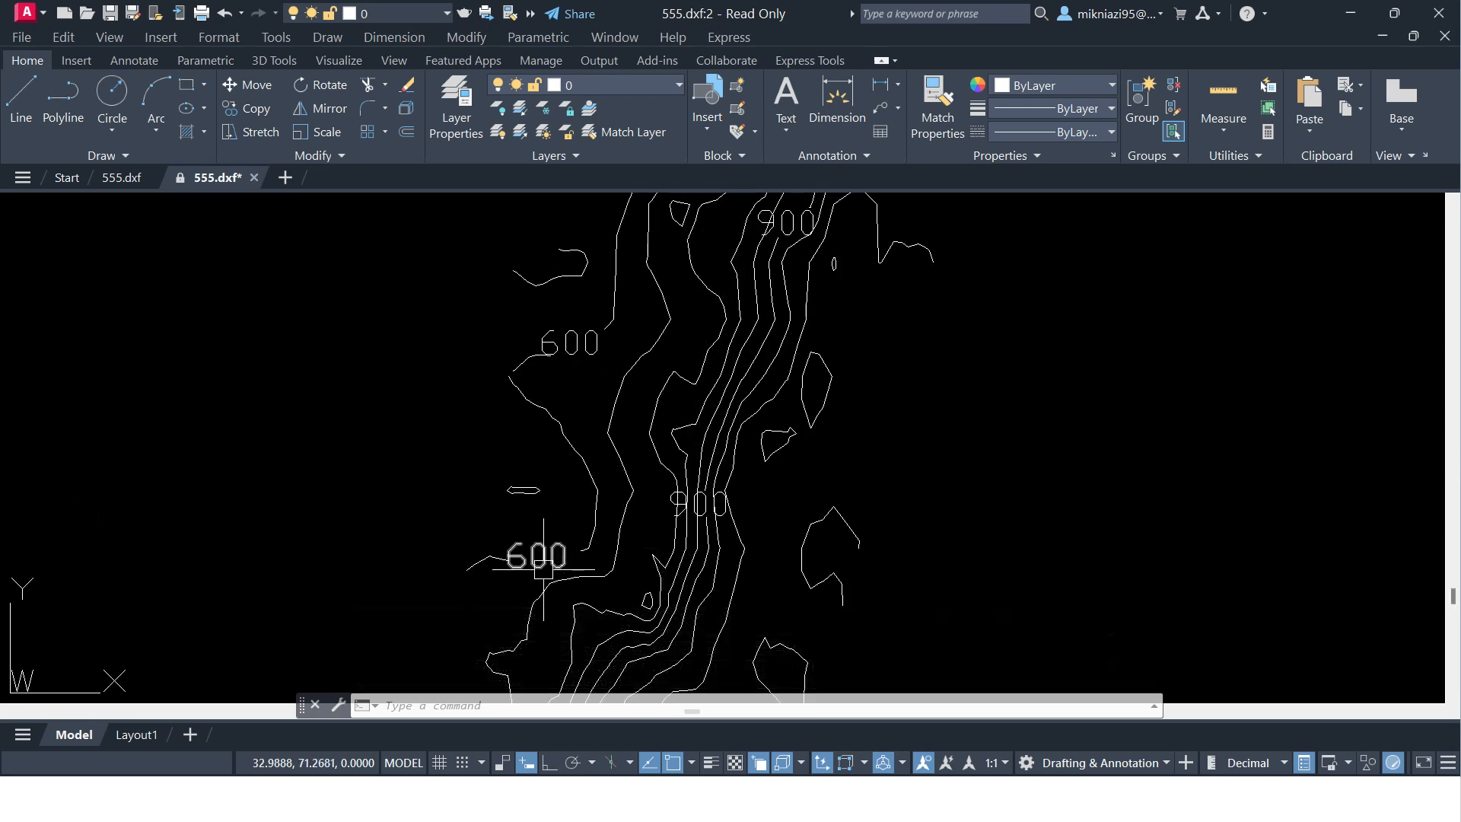
pyautogui.scroll(-2, 703, 544)
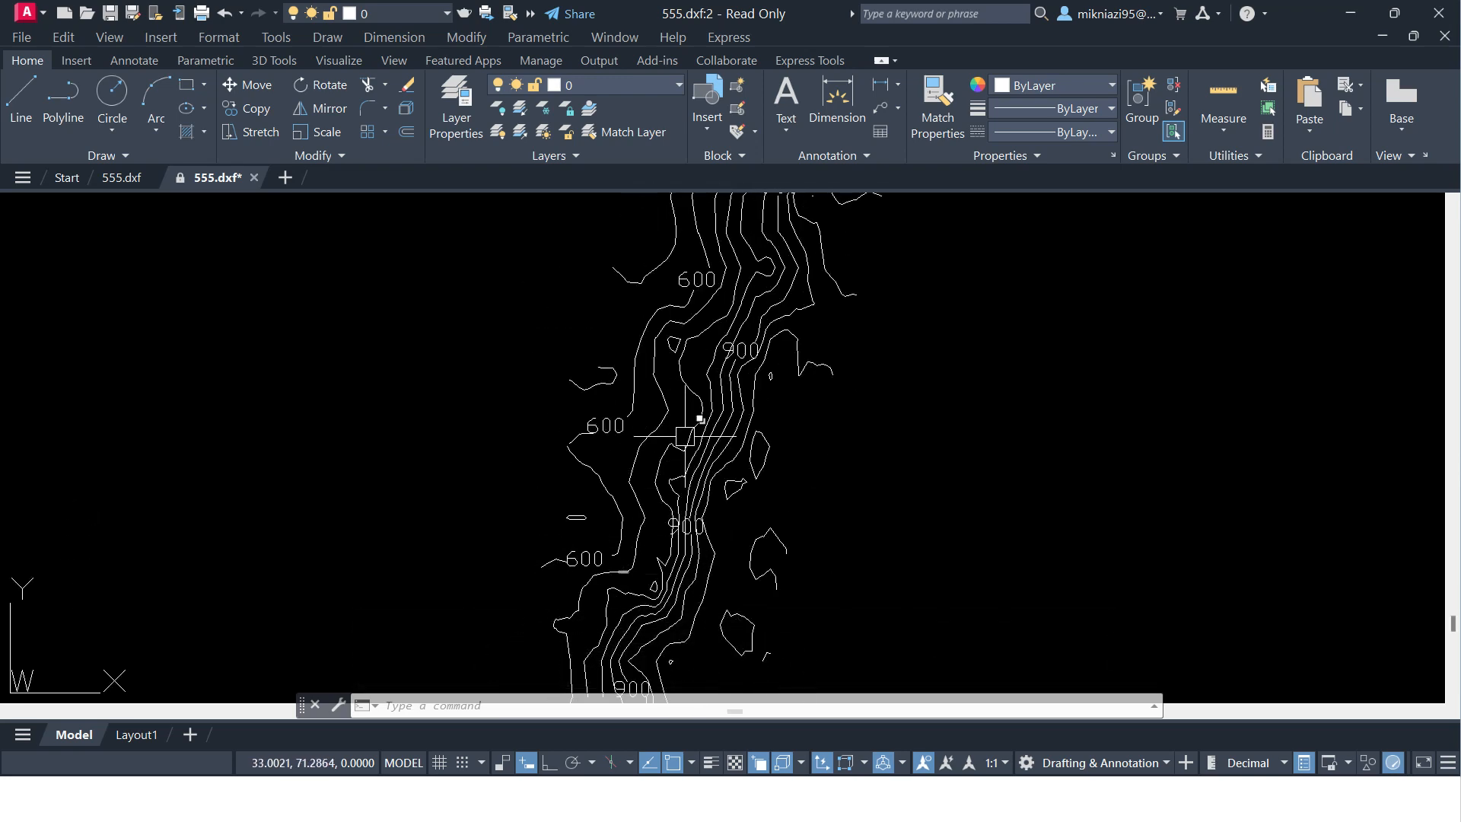
pyautogui.moveTo(700, 495)
pyautogui.mouseDown()
pyautogui.moveTo(718, 367)
pyautogui.moveTo(721, 493)
pyautogui.mouseUp()
pyautogui.scroll(-2, 718, 366)
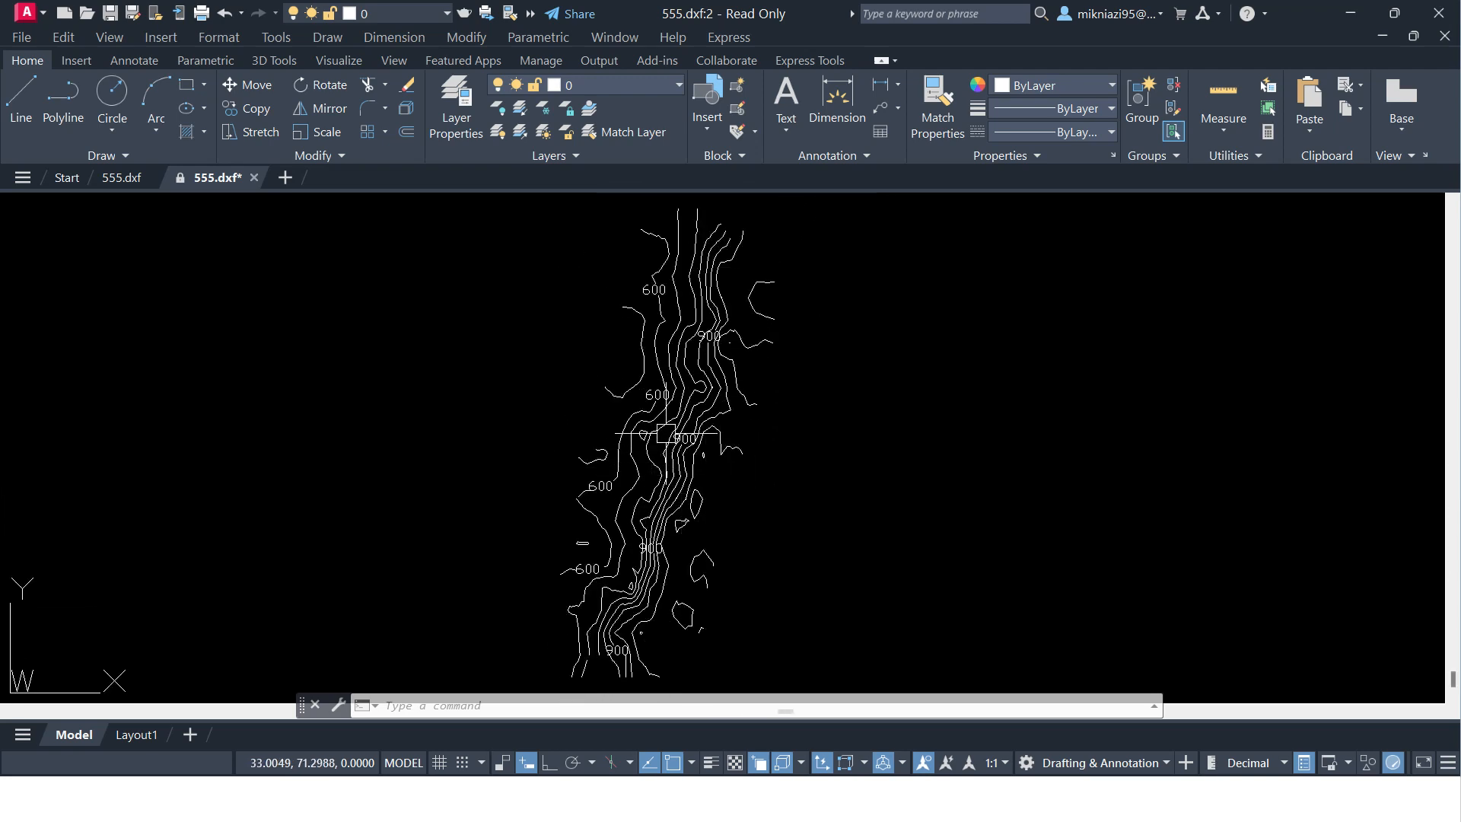
pyautogui.scroll(5, 668, 431)
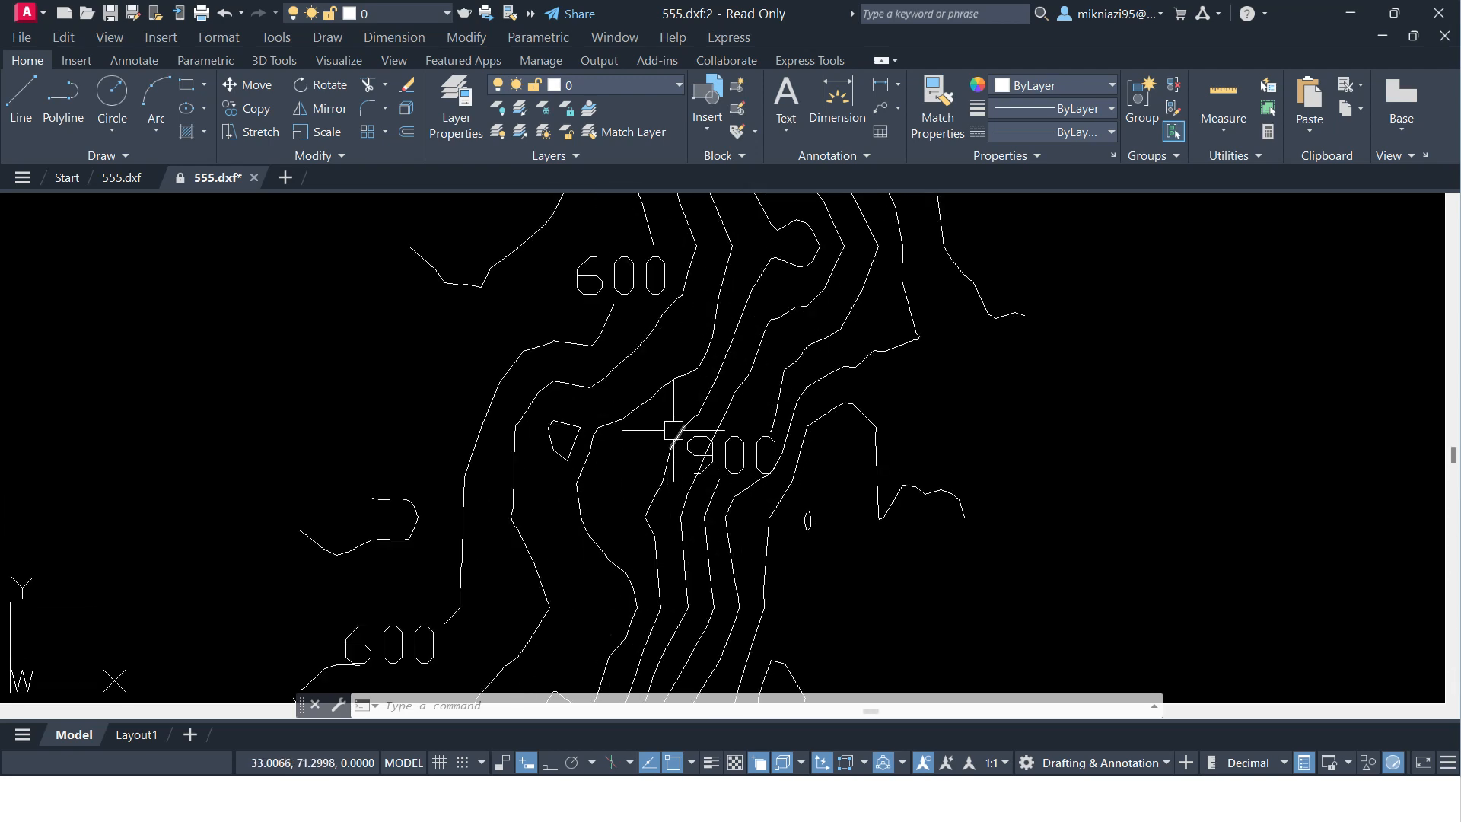
pyautogui.scroll(-6, 675, 427)
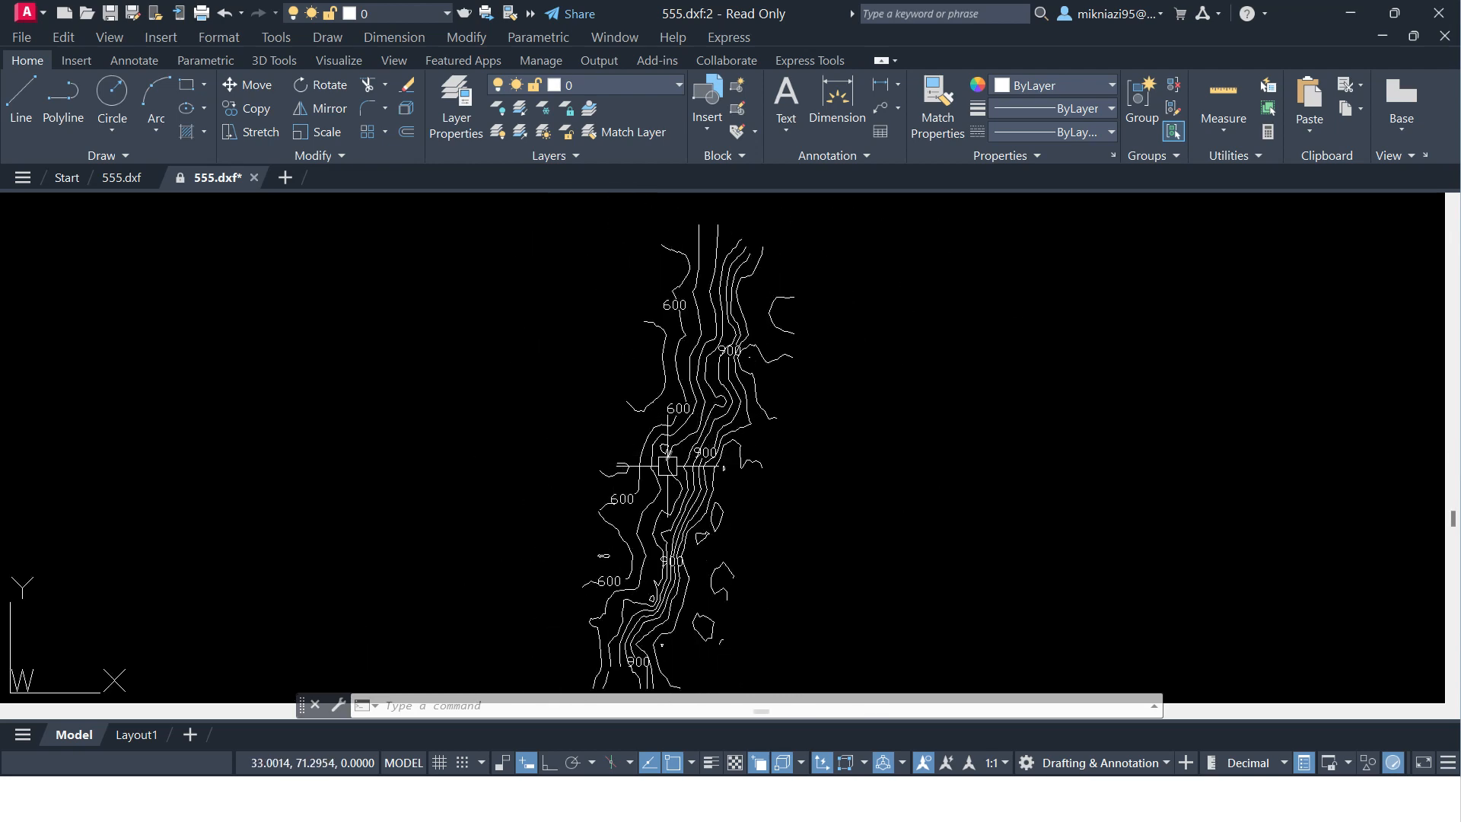
pyautogui.moveTo(668, 466); pyautogui.dragTo(655, 397)
pyautogui.scroll(-4, 656, 394)
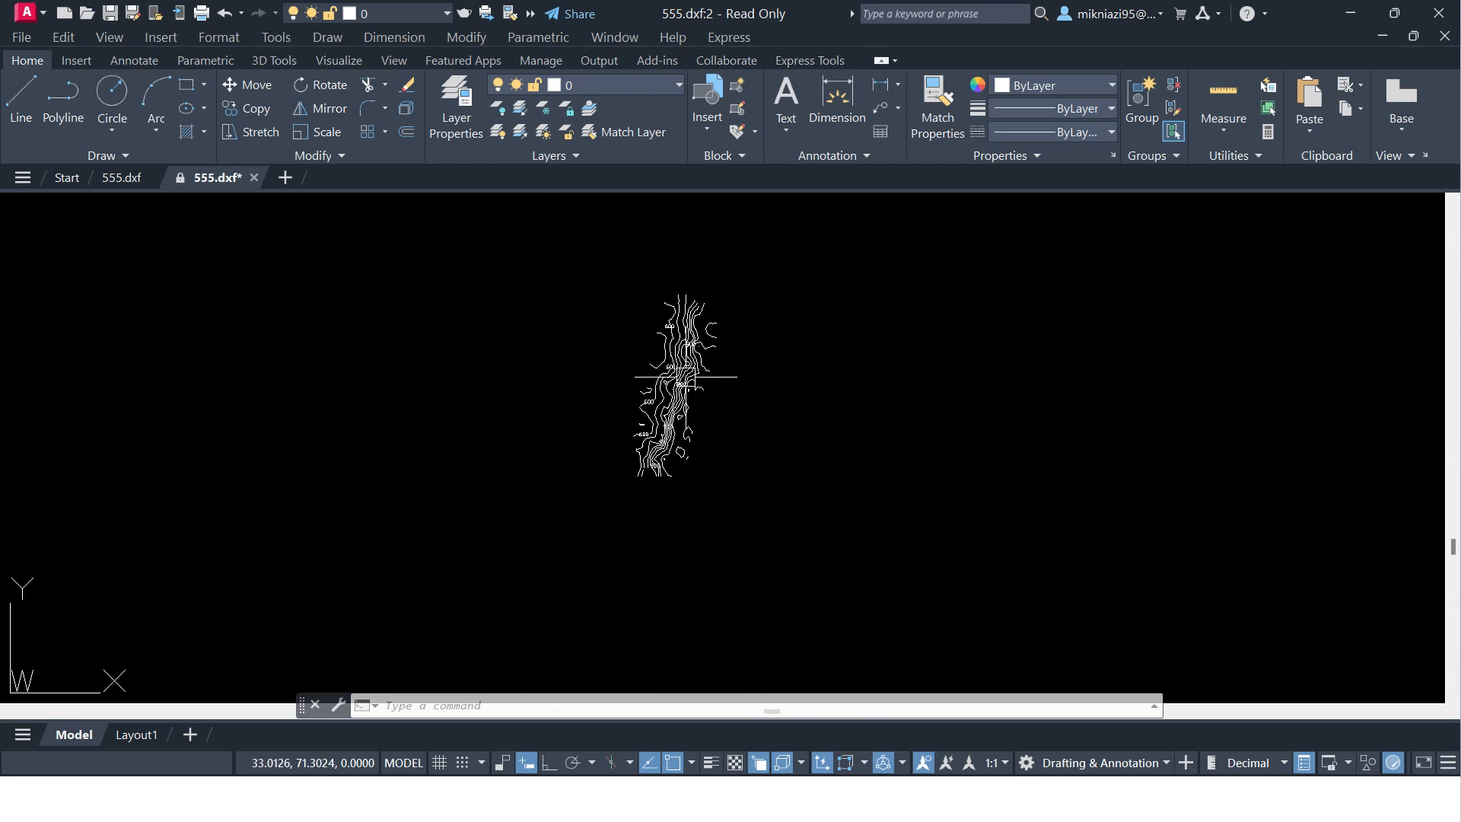
pyautogui.scroll(4, 685, 377)
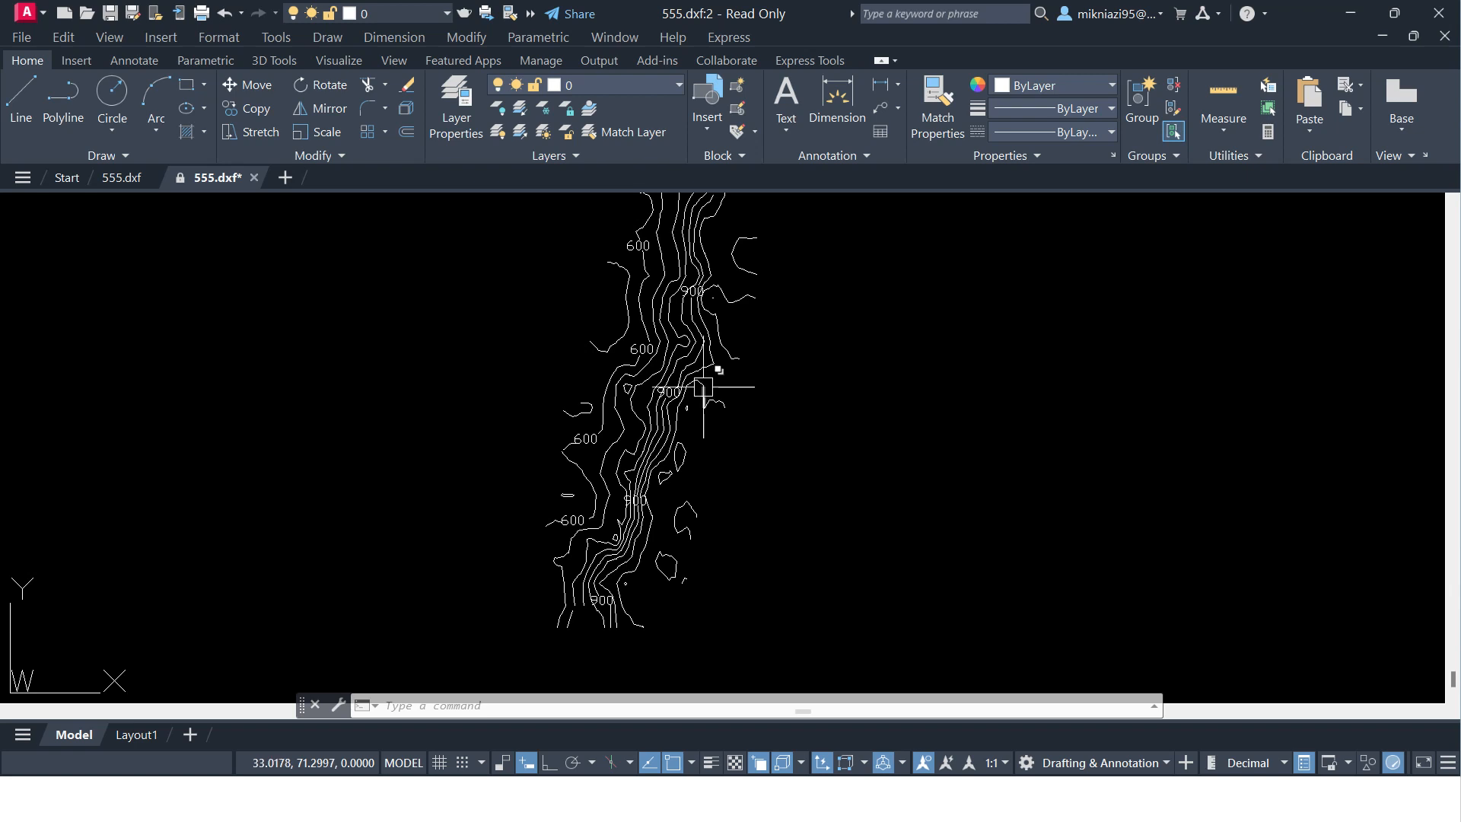
# - Examine the contour lines and their 600 and 900 elevation labels around the middle of the terrain strip
pyautogui.moveTo(703, 387)
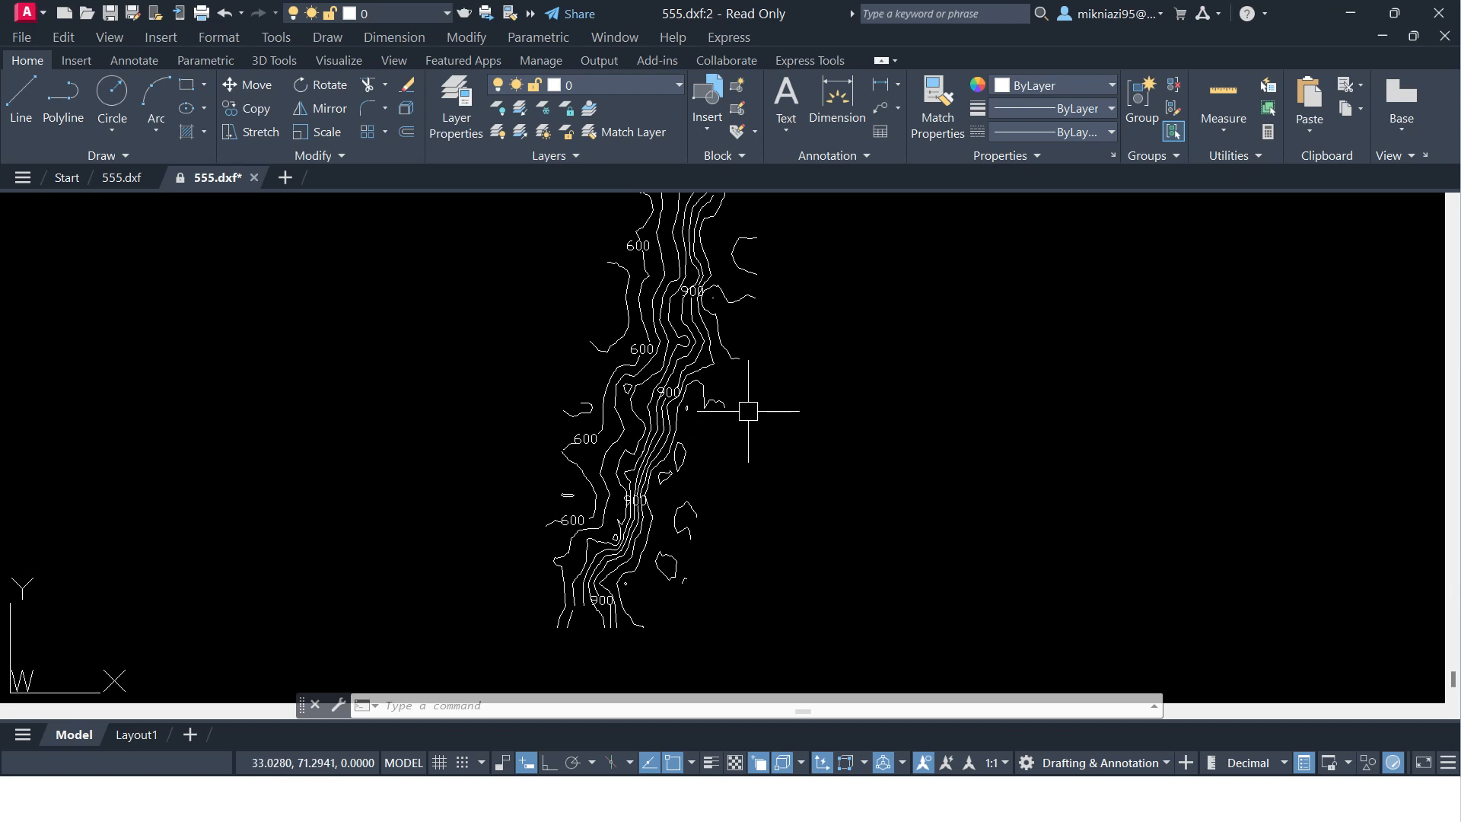
pyautogui.scroll(4, 607, 353)
pyautogui.scroll(6, 858, 408)
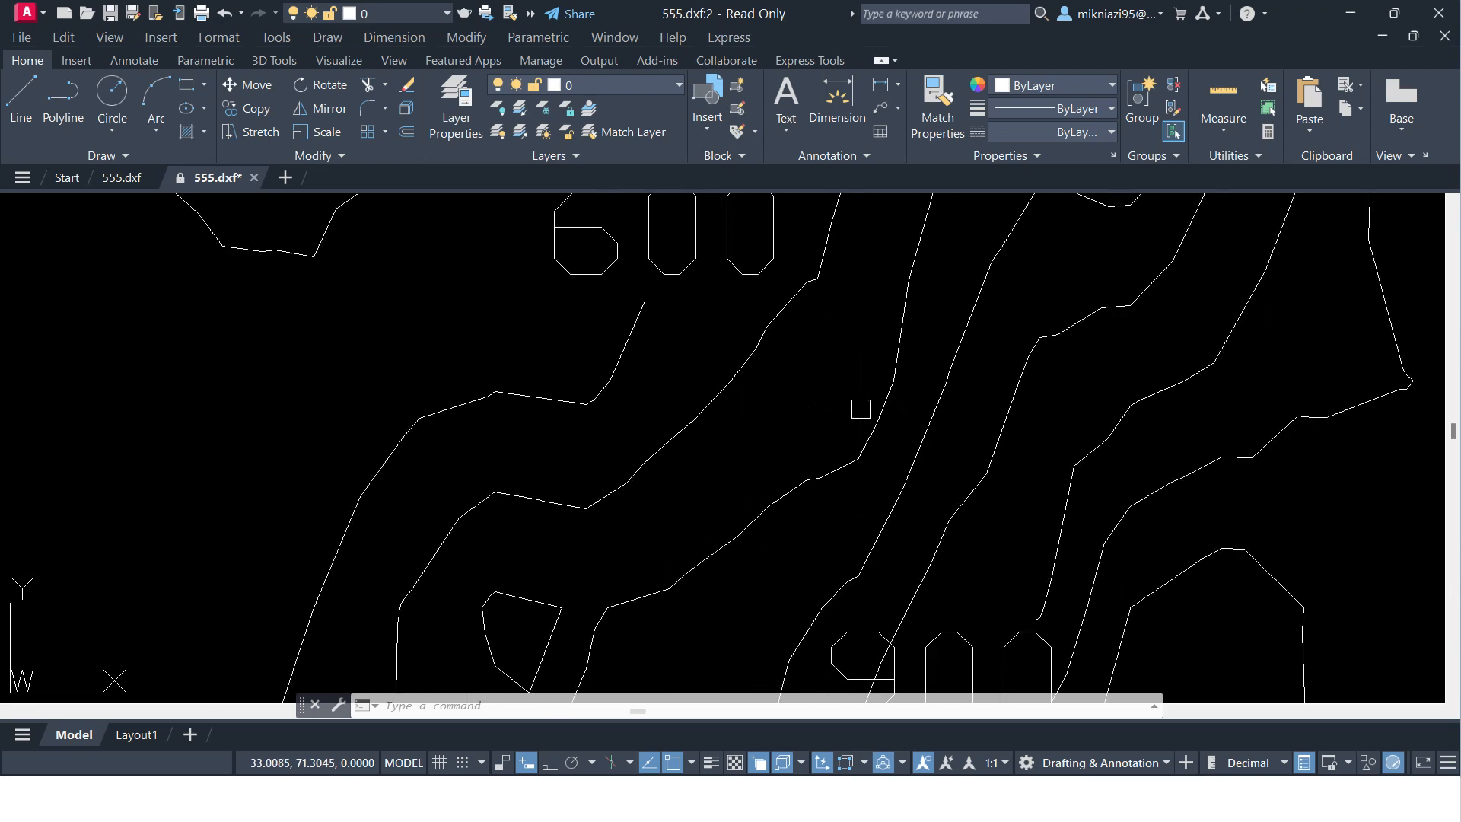
pyautogui.scroll(-8, 942, 340)
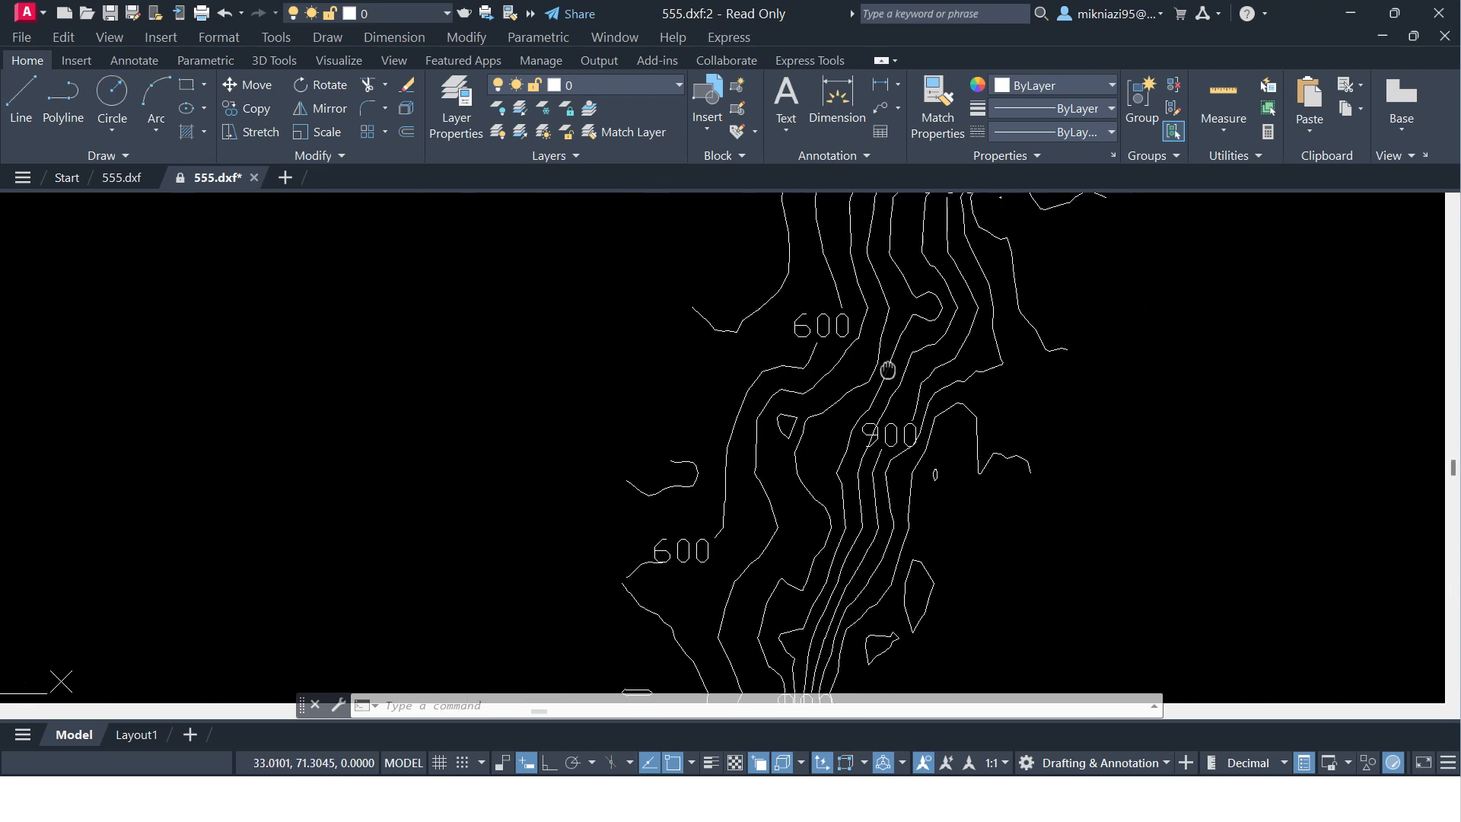
pyautogui.scroll(-6, 809, 516)
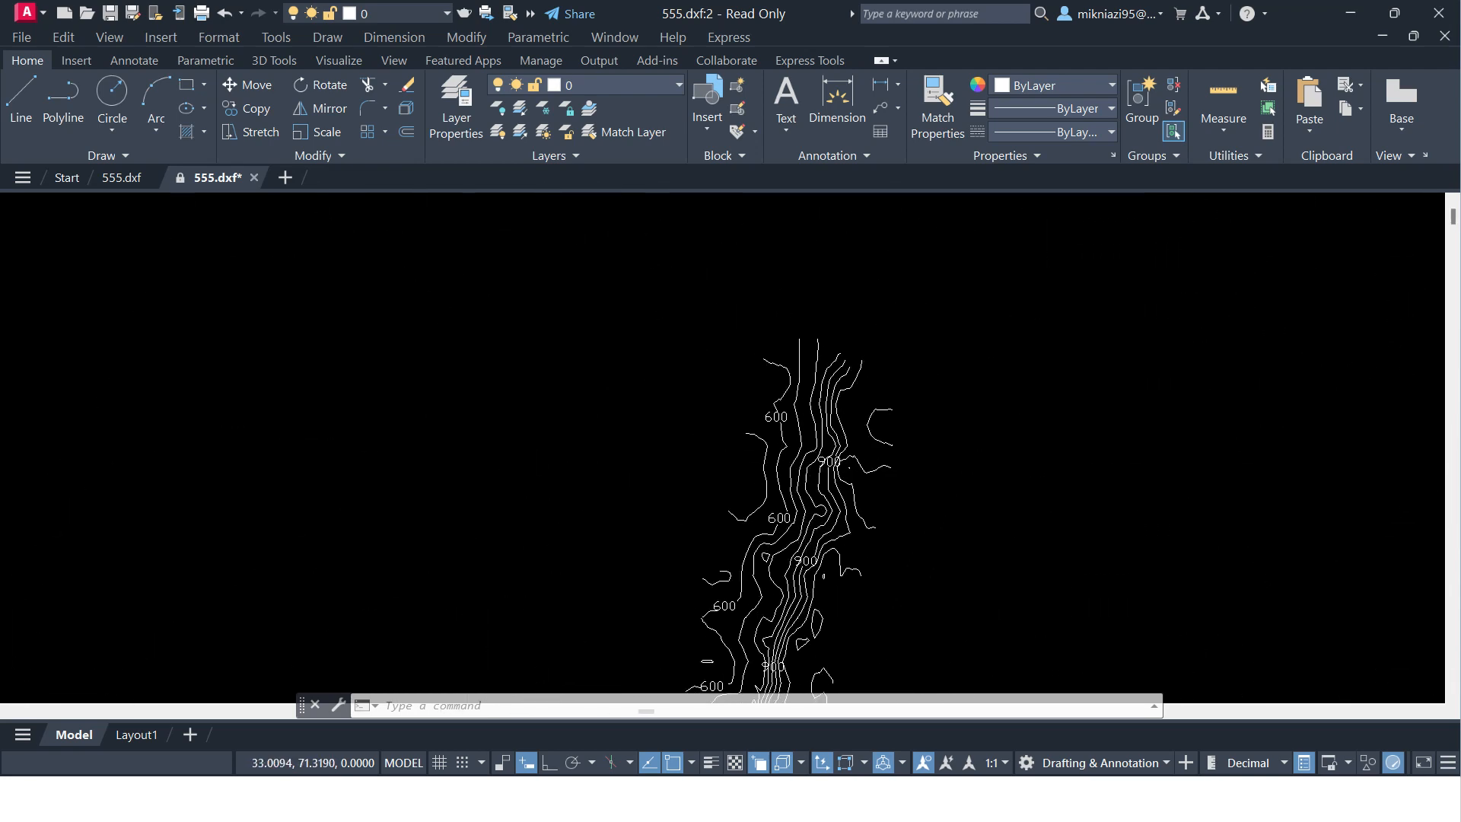
pyautogui.moveTo(809, 516); pyautogui.dragTo(741, 400)
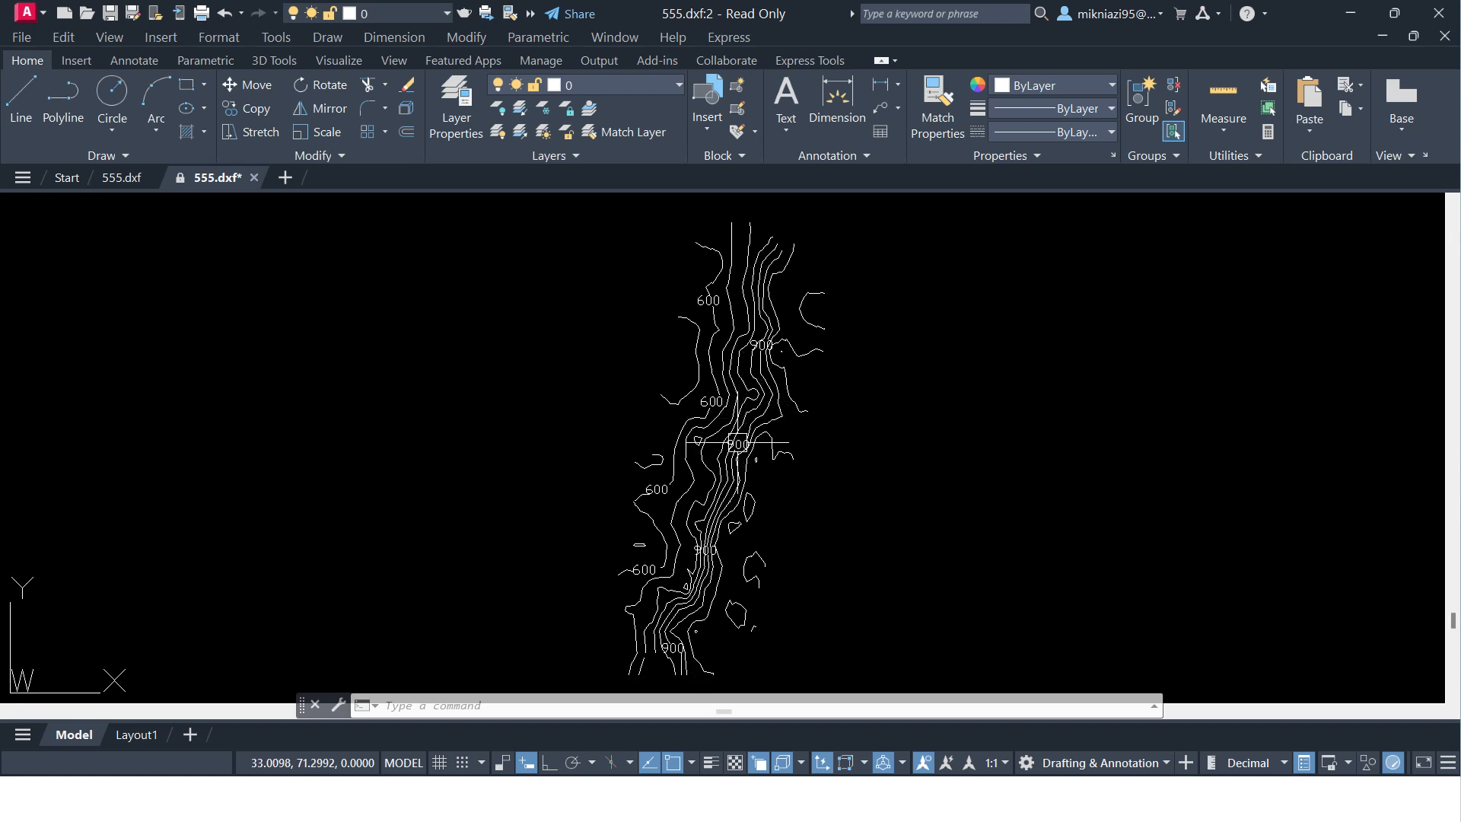
# - Draw an open six-segment polyline diagonally across the contours mid-strip, from just below the western 600 label, above the 900 label, to the eastern contour's corner
pyautogui.scroll(5, 735, 447)
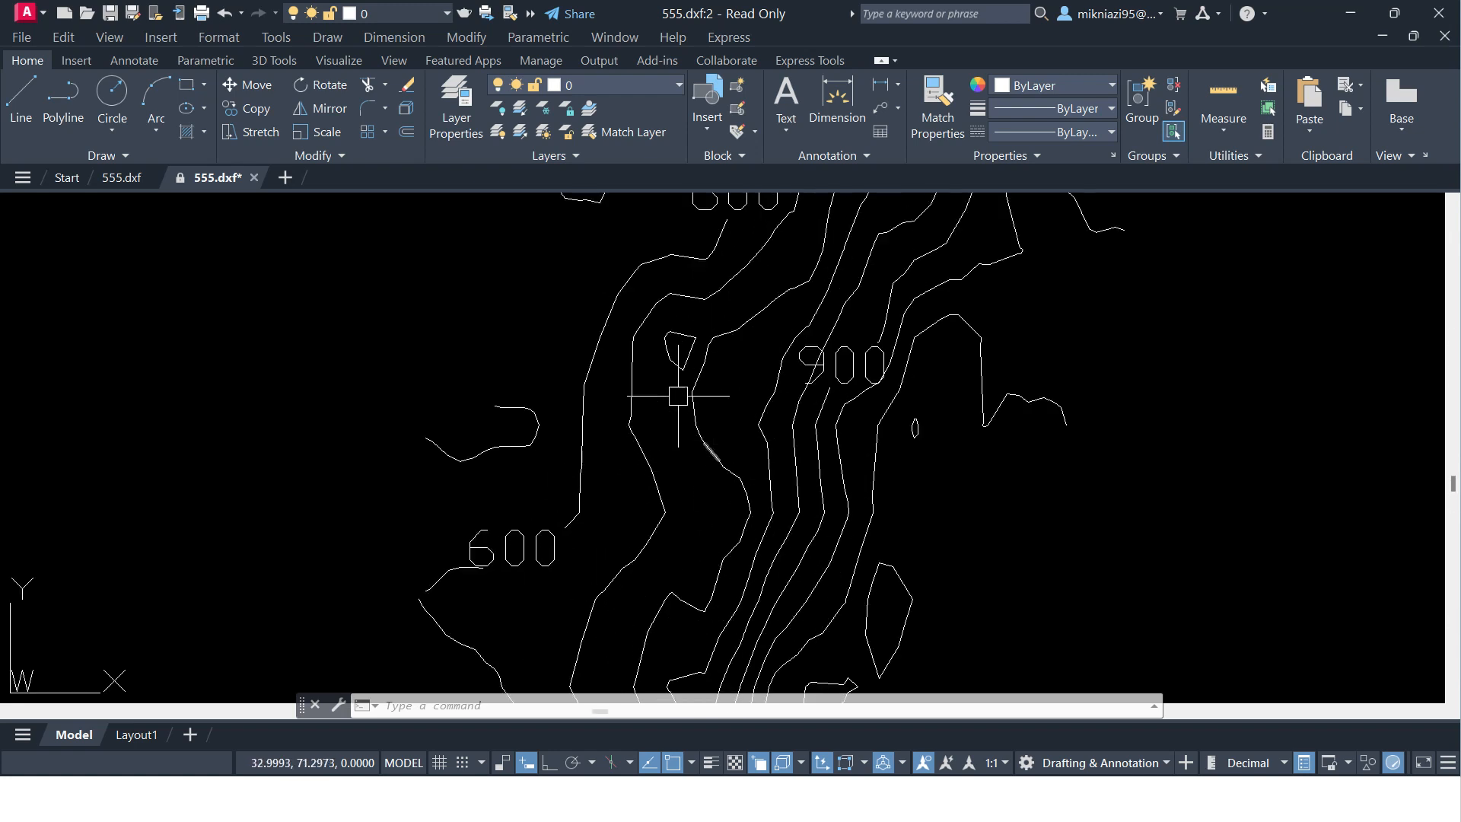
pyautogui.click(57, 93)
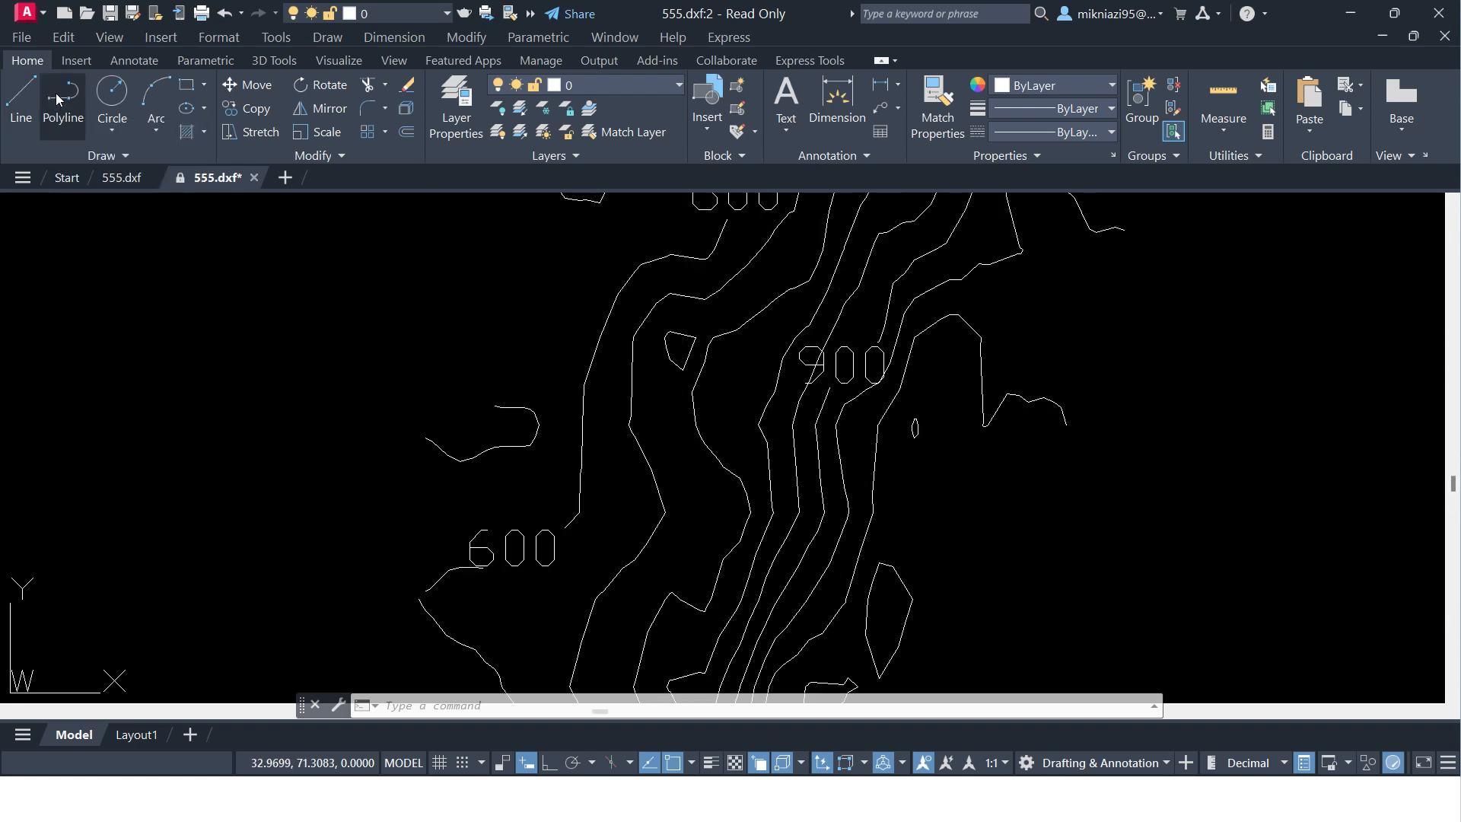
pyautogui.click(460, 612)
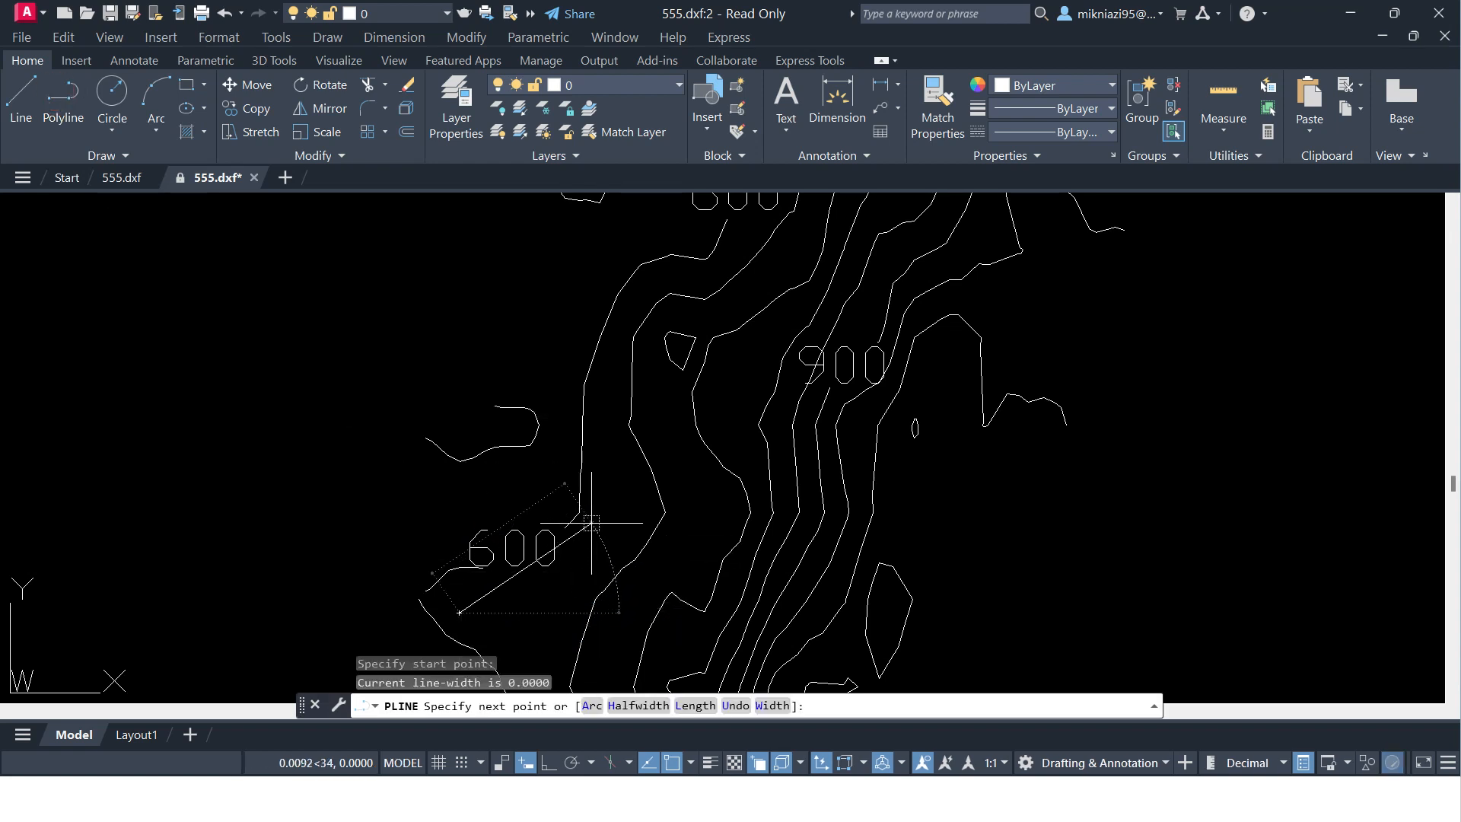
pyautogui.click(698, 431)
pyautogui.click(753, 390)
pyautogui.click(819, 333)
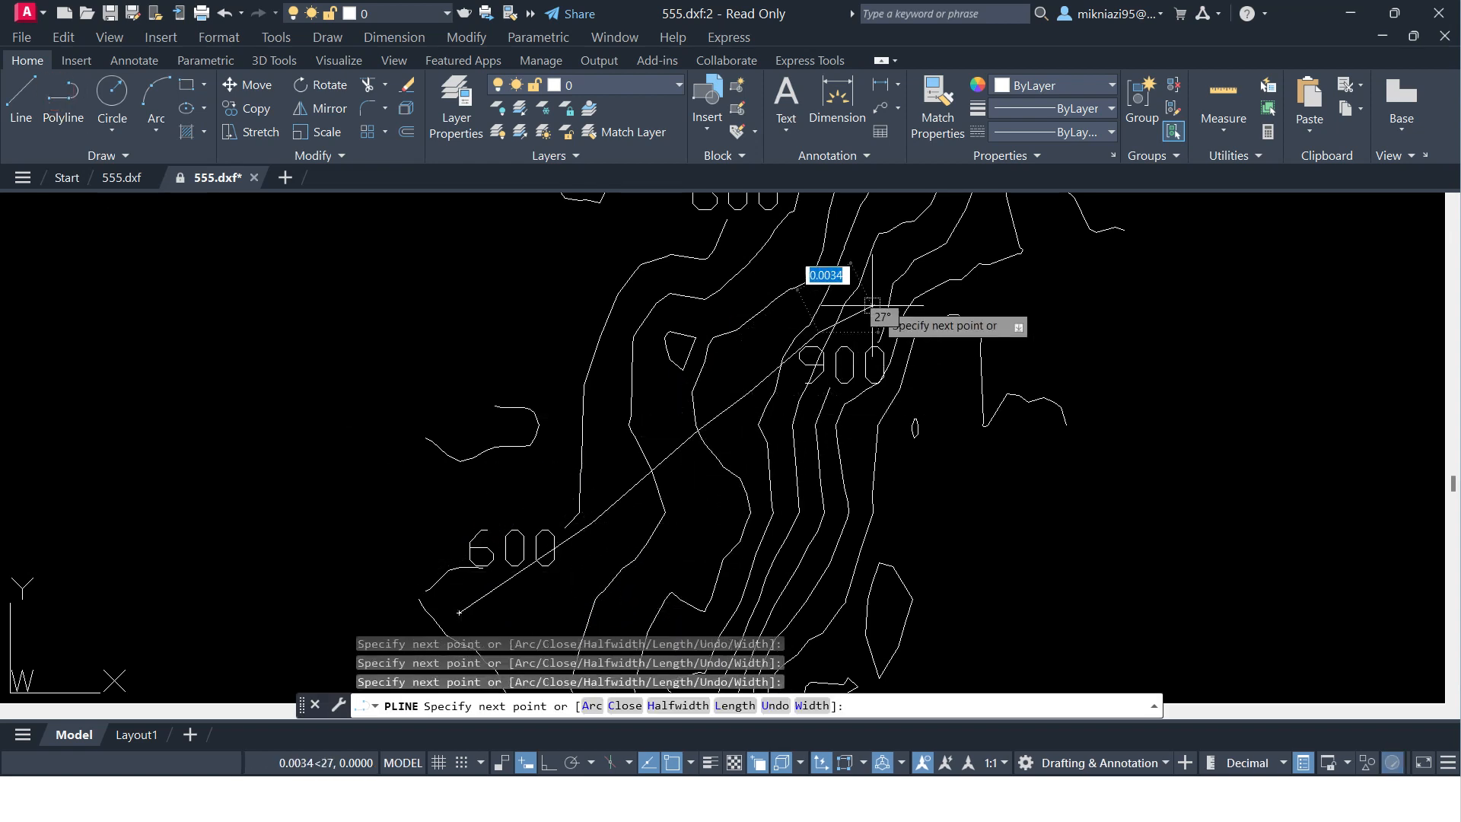
pyautogui.click(879, 303)
pyautogui.click(1009, 278)
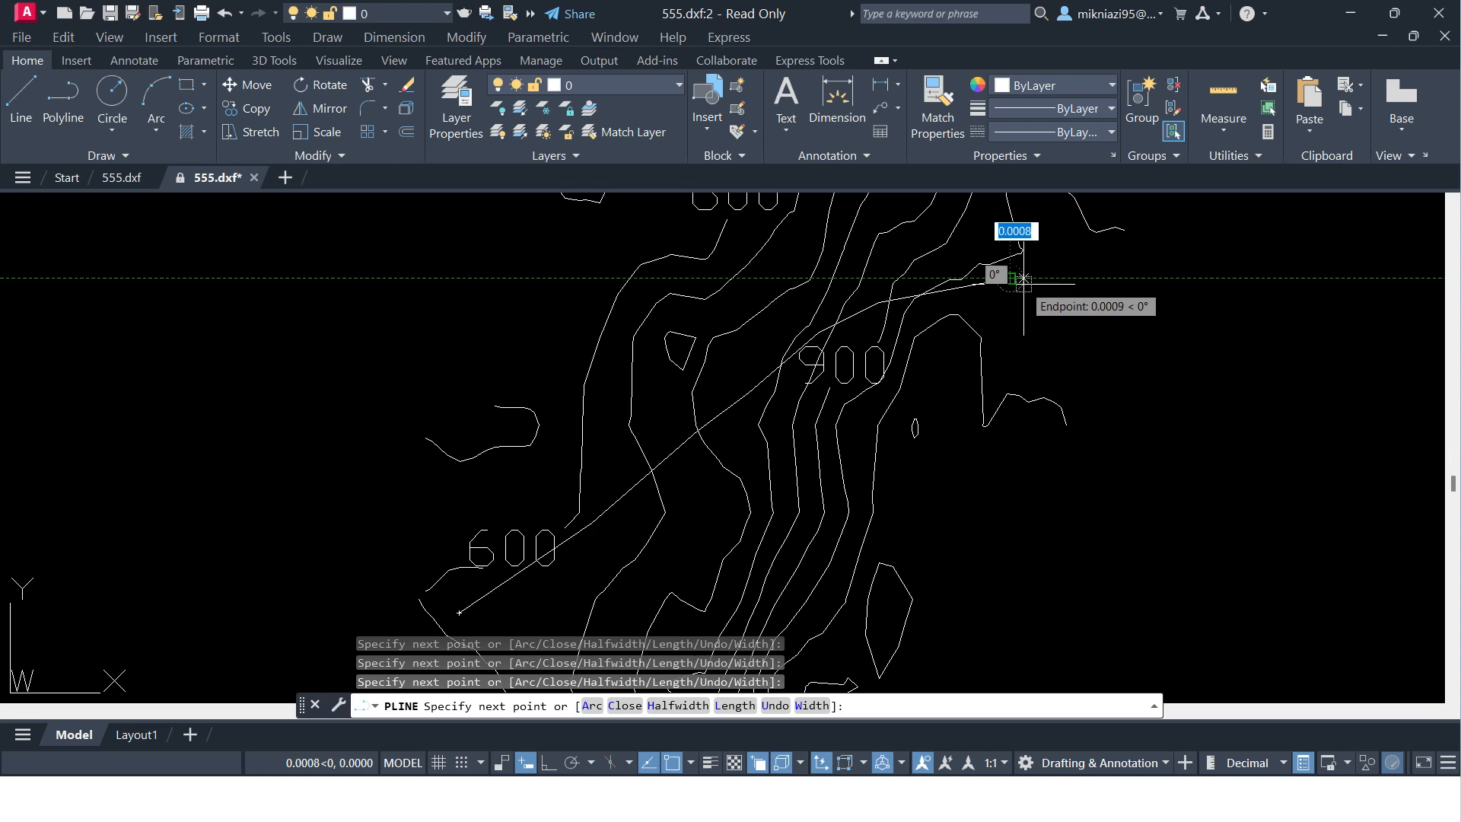
pyautogui.press('Escape')
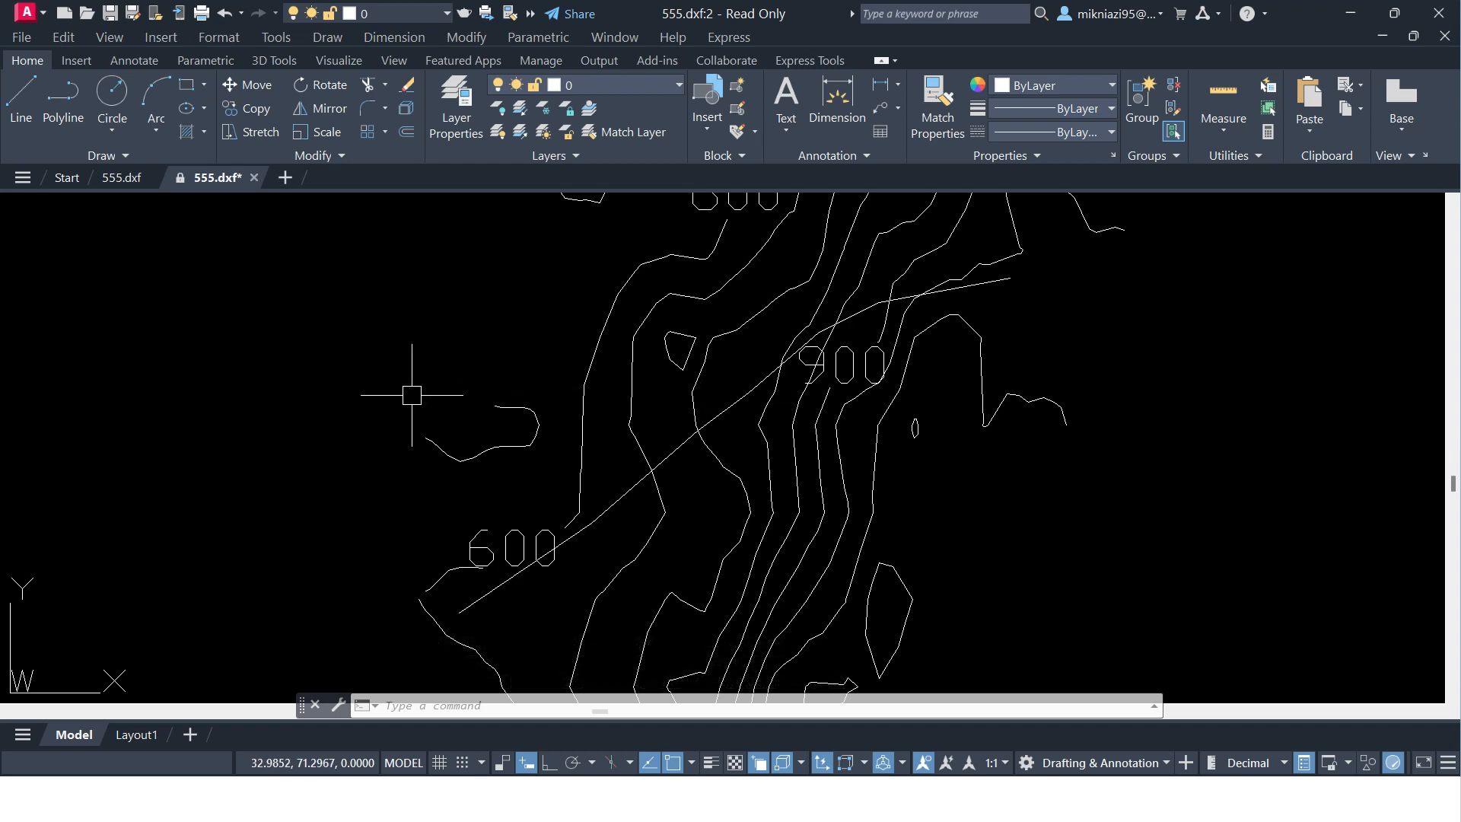
pyautogui.scroll(-3, 415, 404)
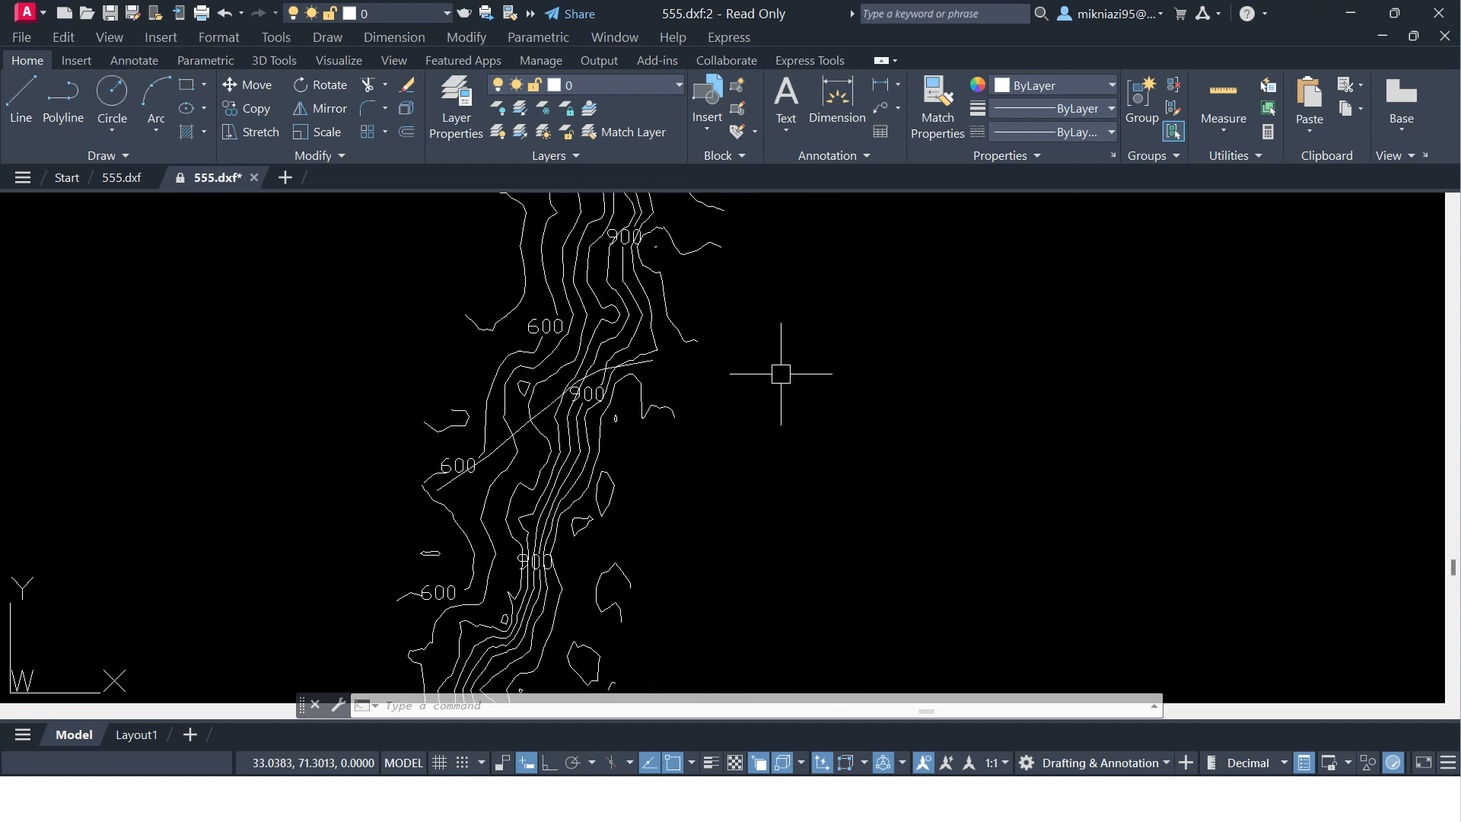
pyautogui.scroll(-2, 791, 445)
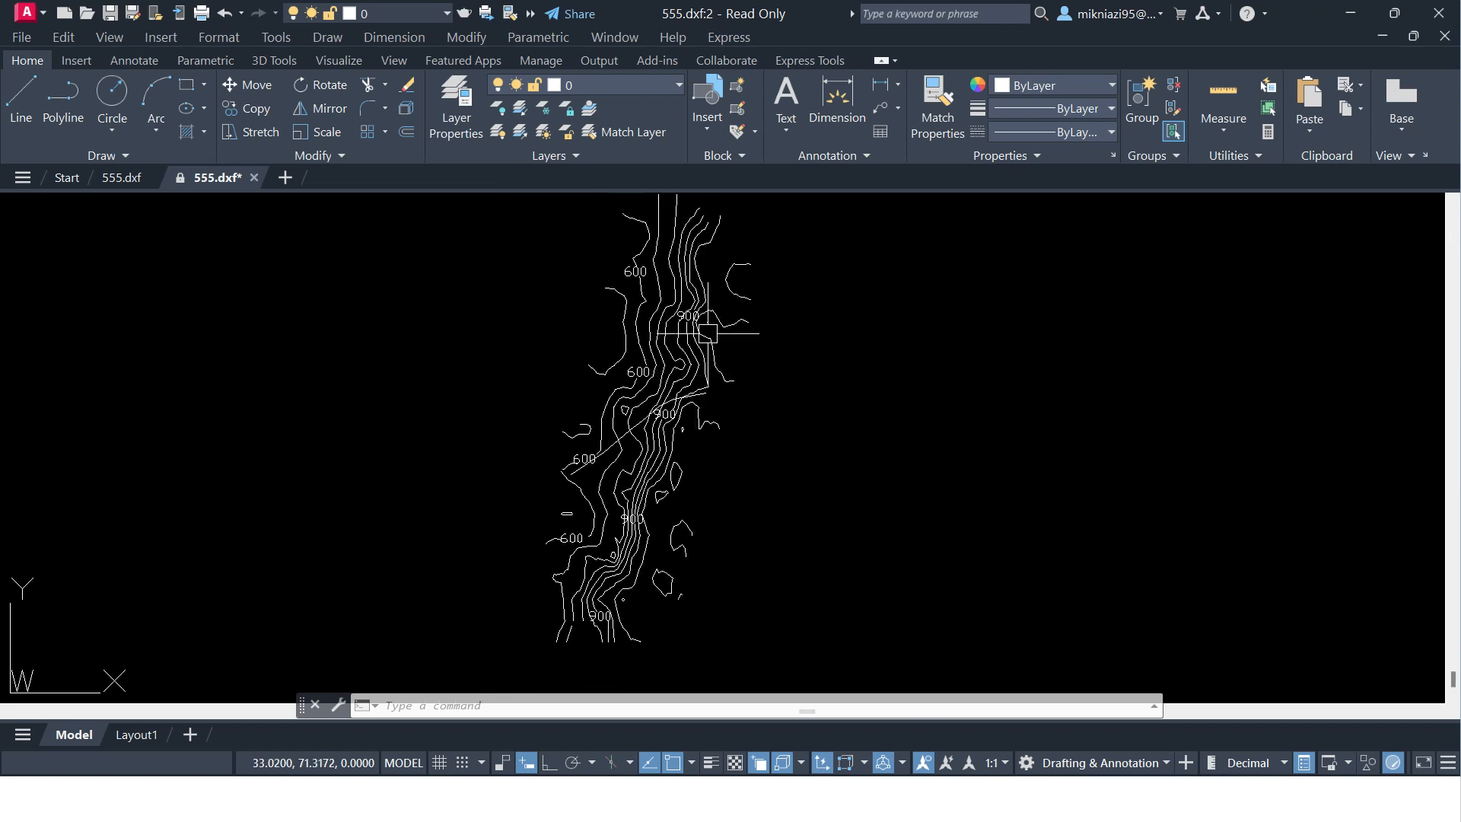